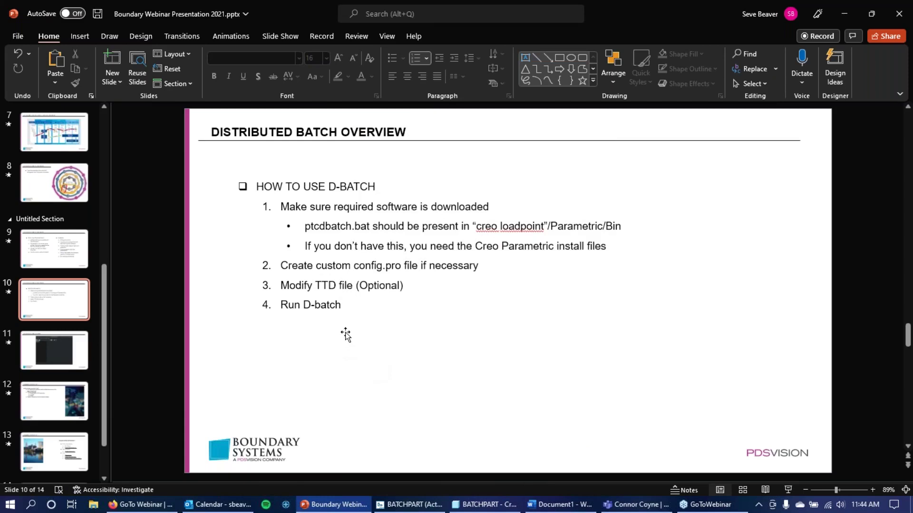
Browse the C: drive to the Program Files\PTC\Creo 9.0.0.0\Parametric\bin folder in File Explorer.
click(93, 505)
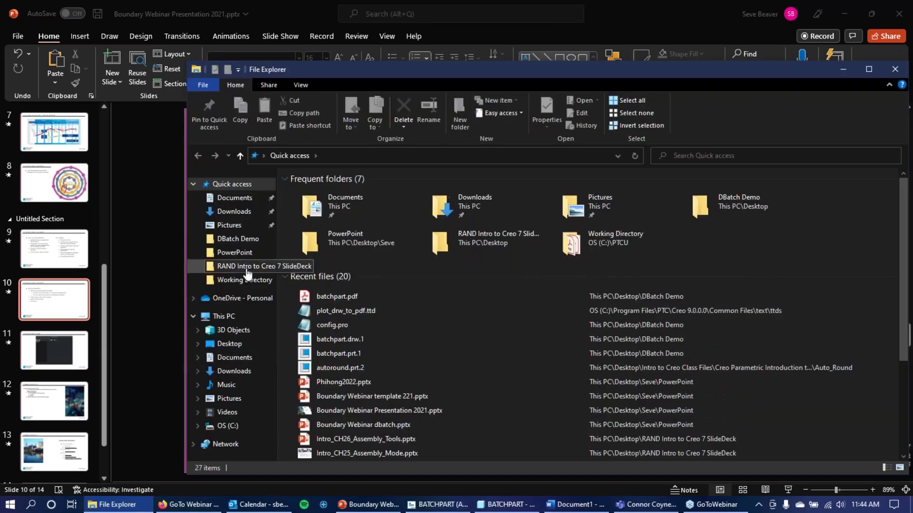
click(233, 427)
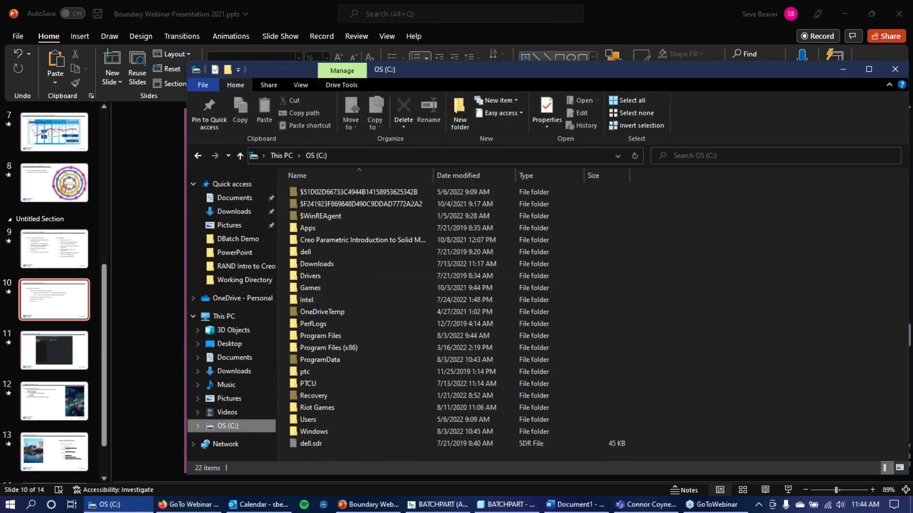
double_click(347, 337)
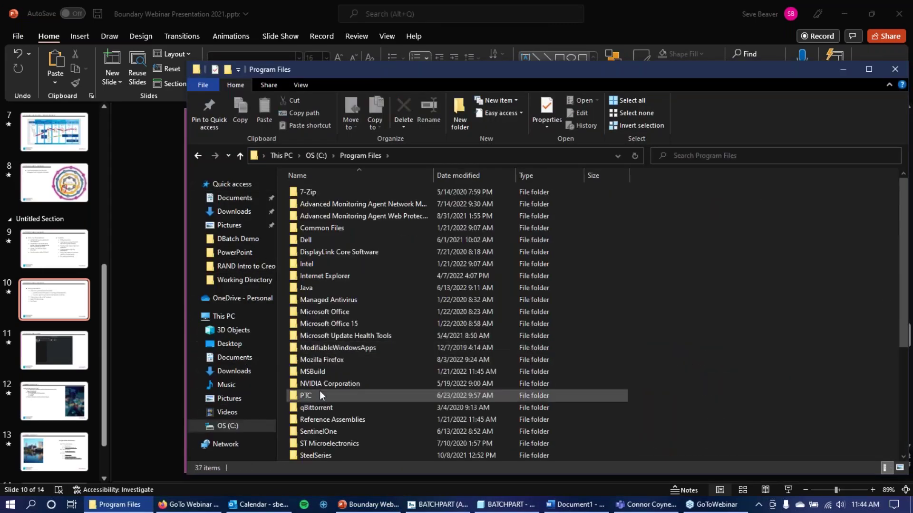
double_click(320, 395)
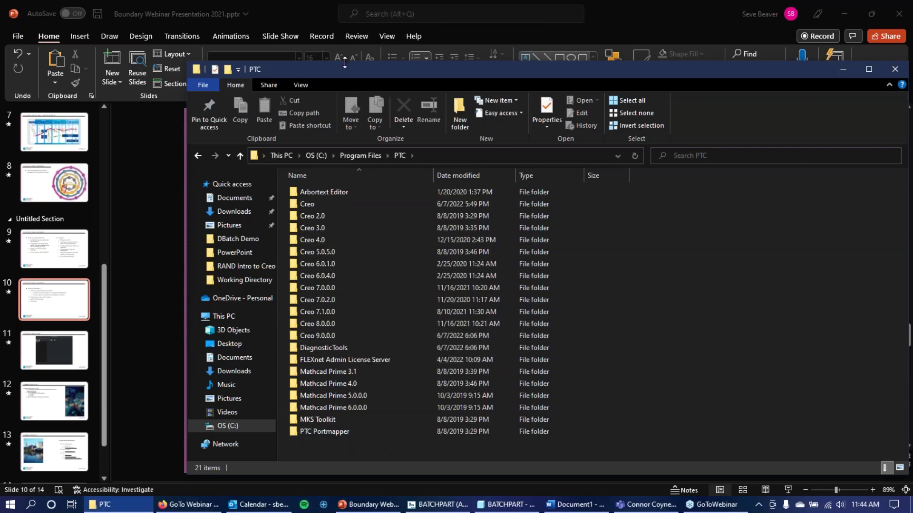
drag(342, 70, 183, 23)
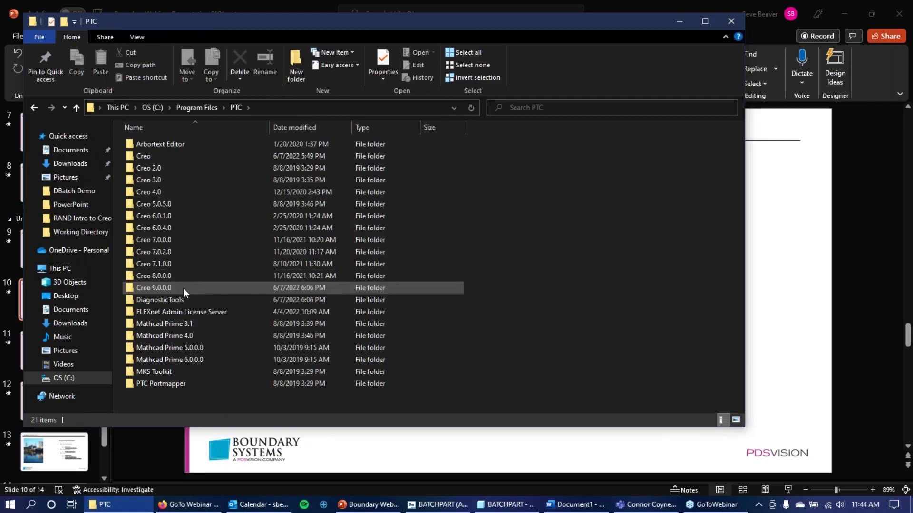
mouse_move(181, 289)
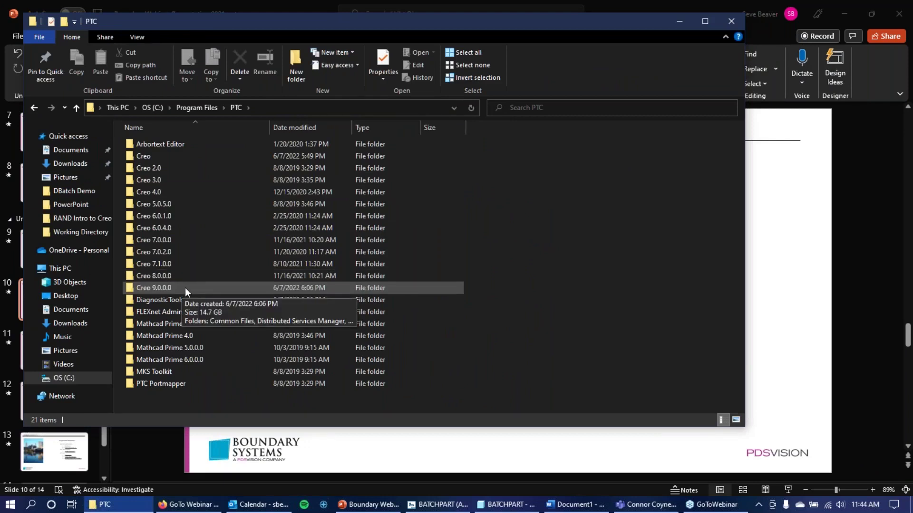
double_click(185, 287)
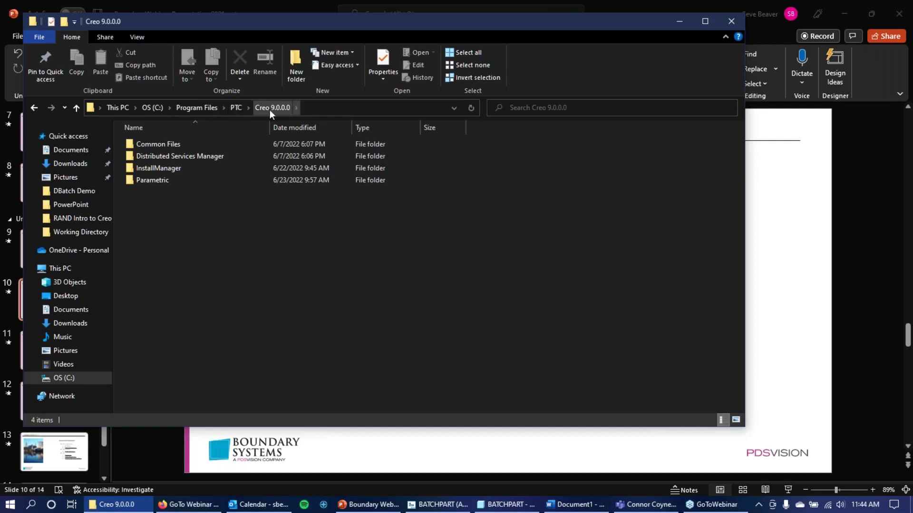
double_click(182, 184)
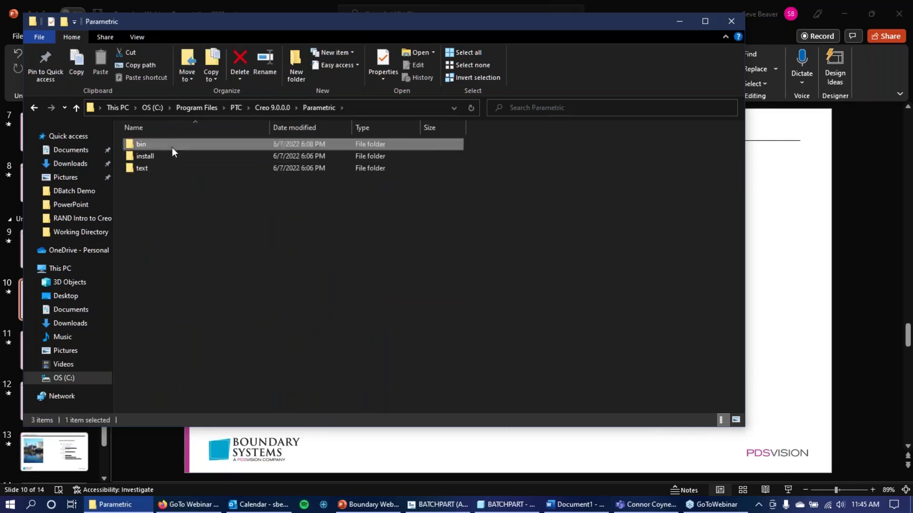
double_click(172, 147)
Try to start Distributed Batch by running ptcdbatch.bat from the bin folder.
scroll(213, 198, down, 3)
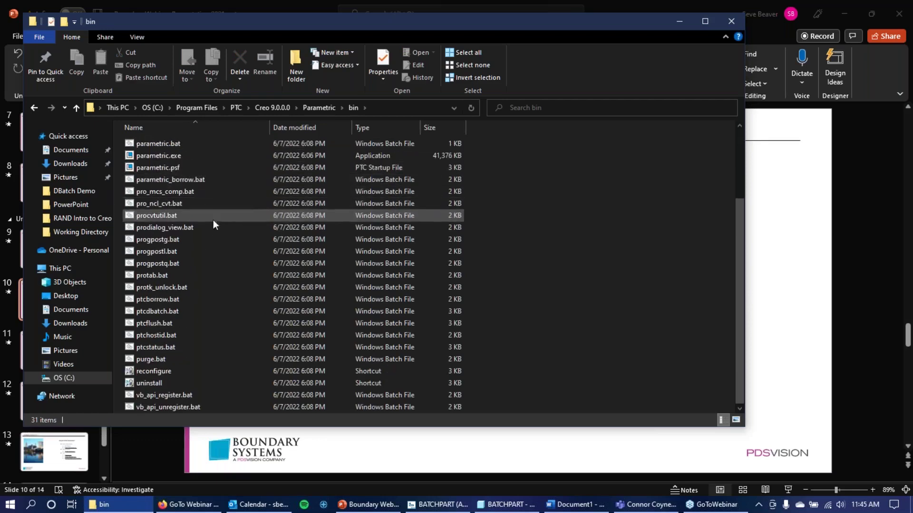
click(173, 313)
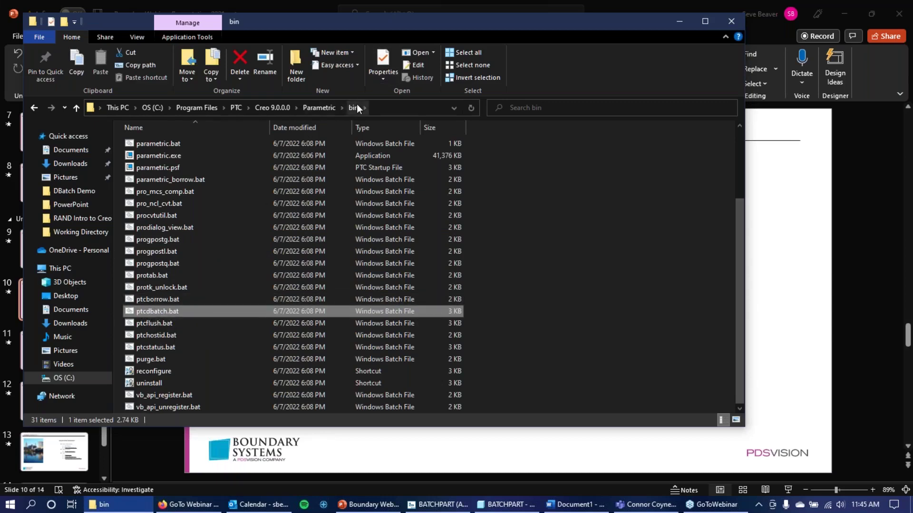
double_click(178, 310)
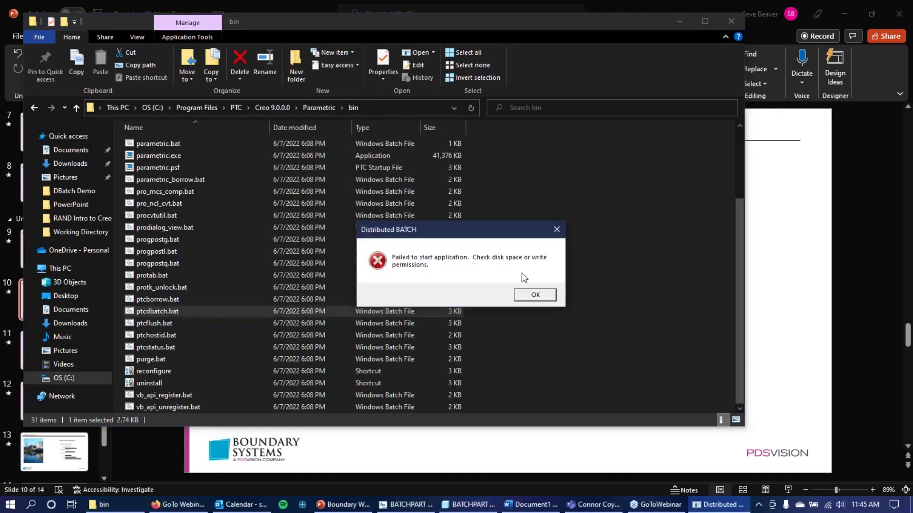
click(534, 295)
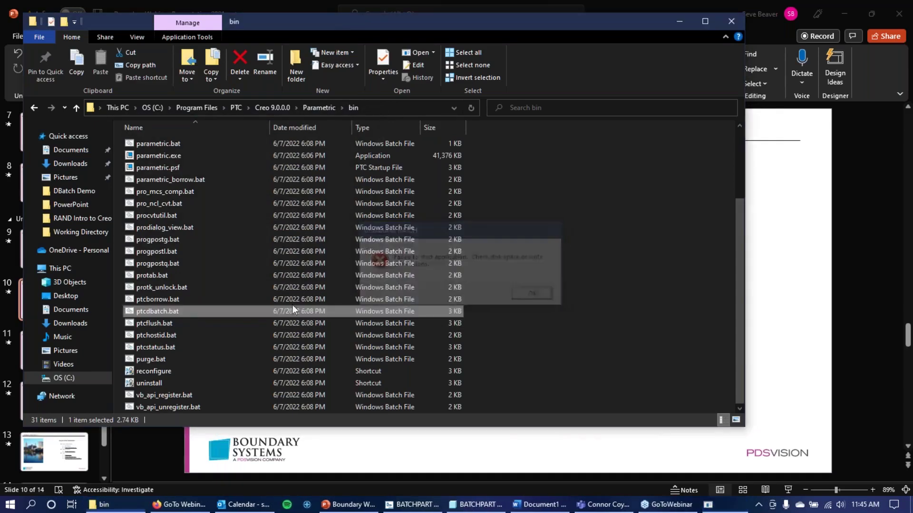
Run ptcdbatch.bat as administrator to launch Creo Distributed Batch.
right_click(178, 311)
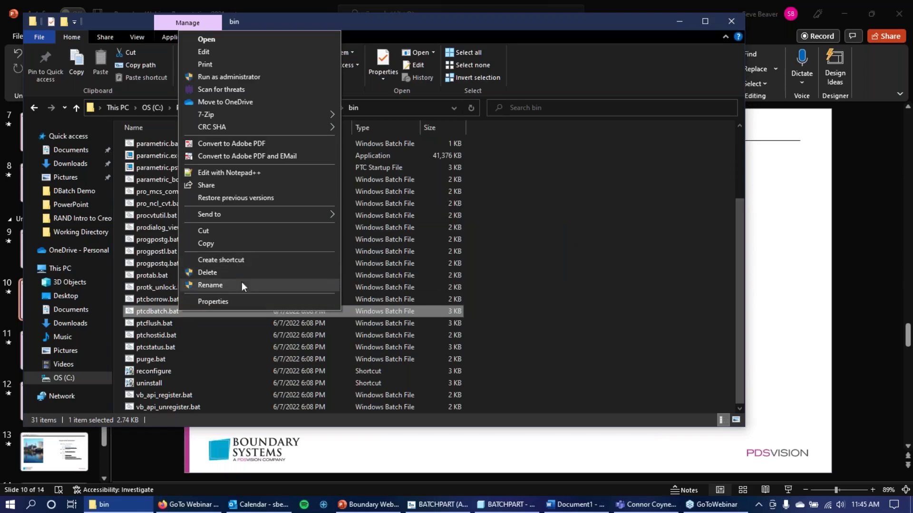
click(248, 76)
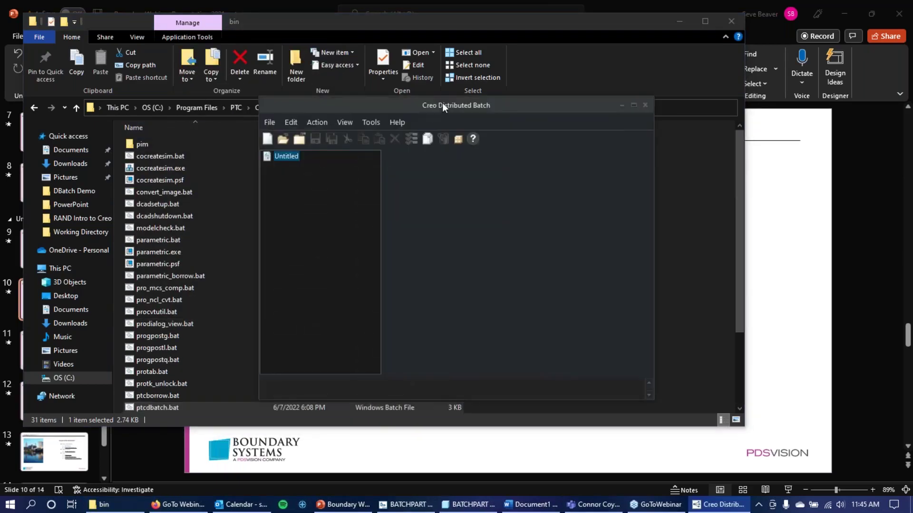
mouse_move(442, 104)
mouse_down()
mouse_move(563, 116)
mouse_move(526, 95)
mouse_move(428, 96)
mouse_up()
click(509, 21)
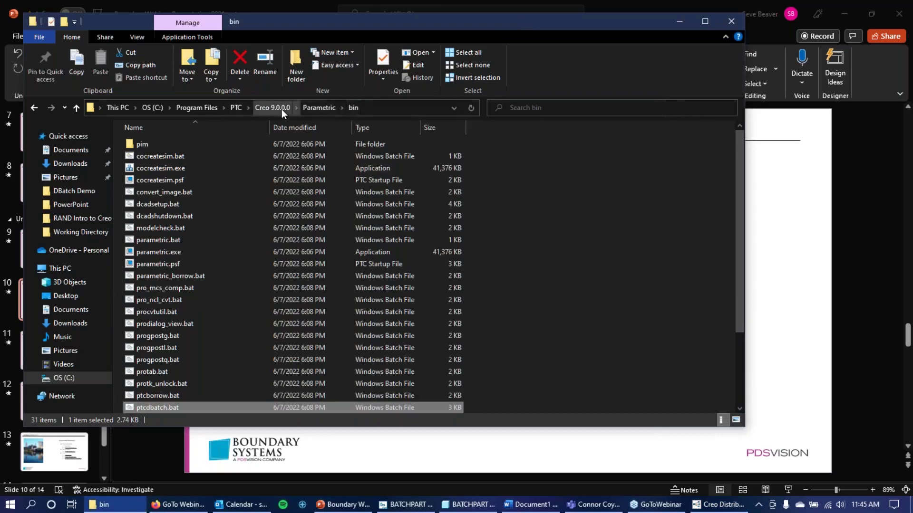
scroll(205, 350, down, 2)
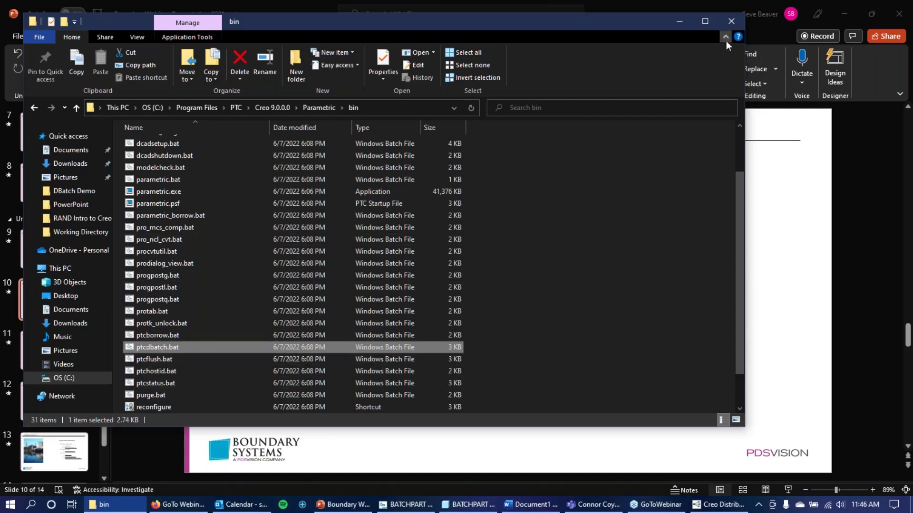
Search Windows for "distrib" to find Creo Distributed Batch, and bring its window in front of the bin folder.
click(30, 505)
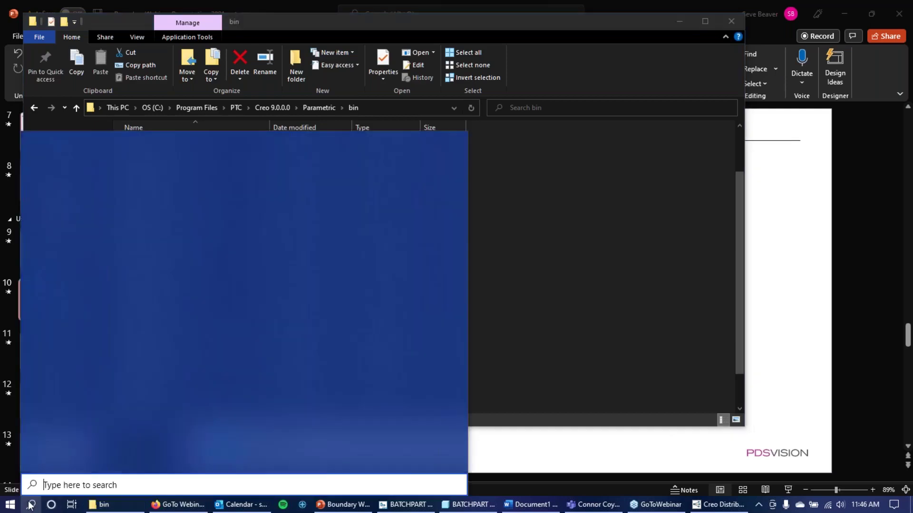
text(distrib)
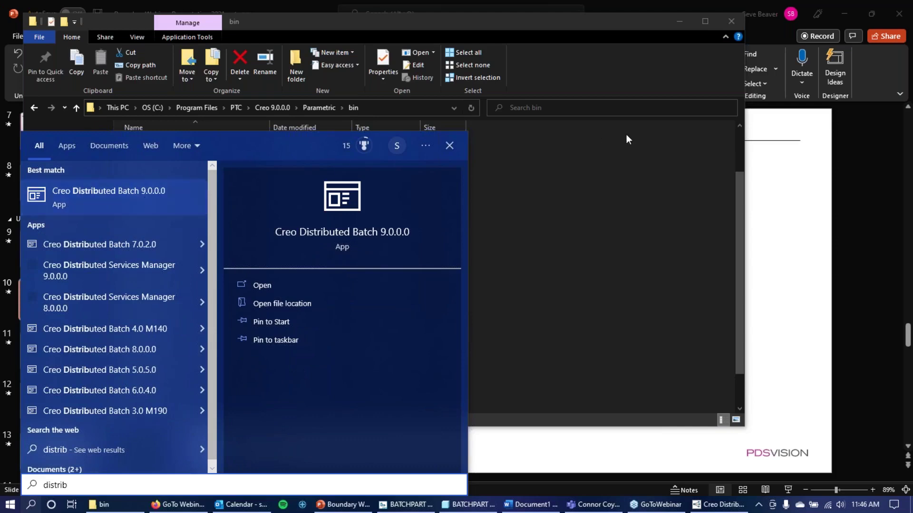
key(Return)
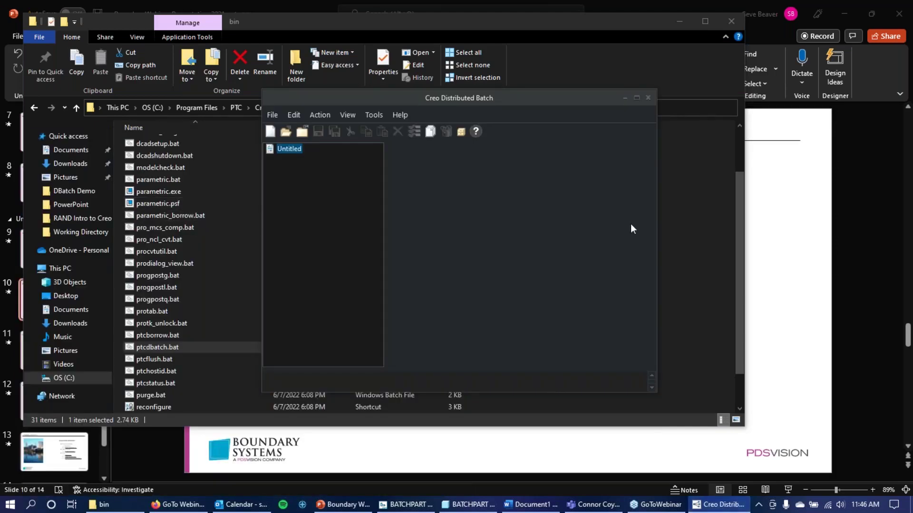
drag(509, 98, 587, 97)
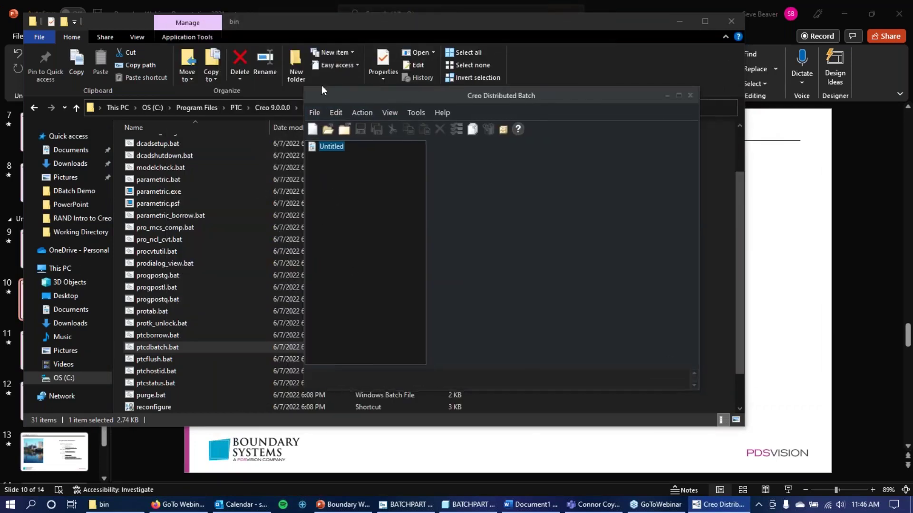
drag(386, 96, 234, 74)
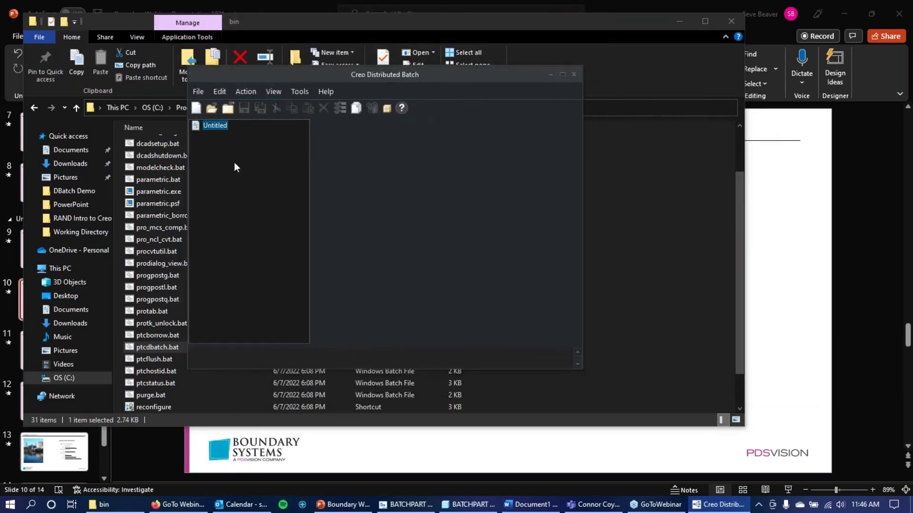
Select the Untitled batch and start a new task group for it.
click(213, 126)
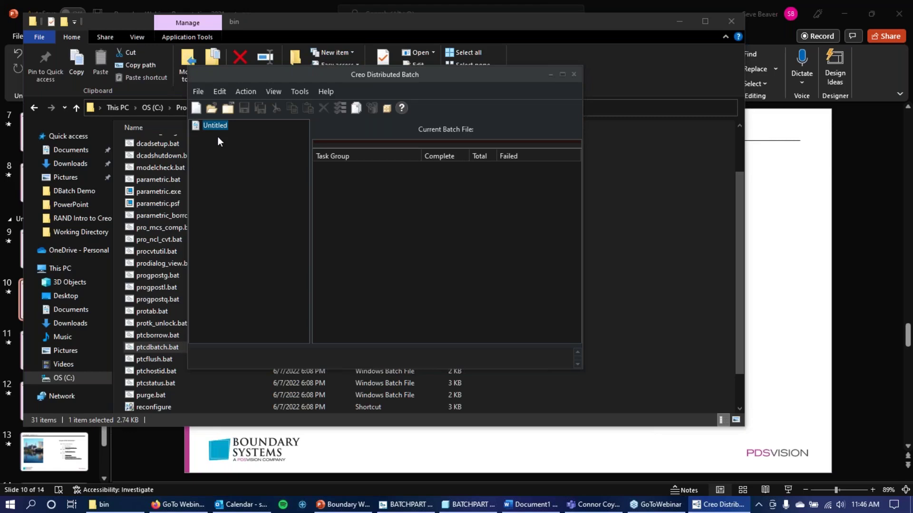
click(274, 91)
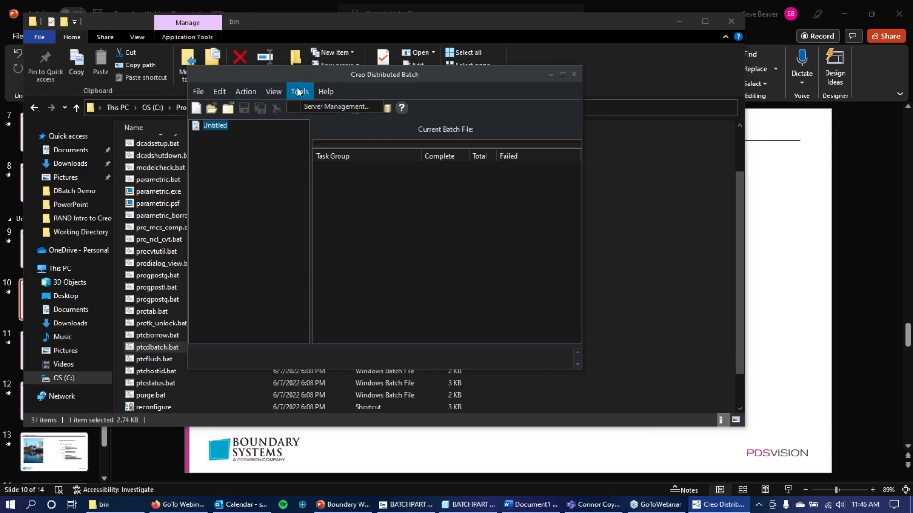
click(285, 91)
click(247, 93)
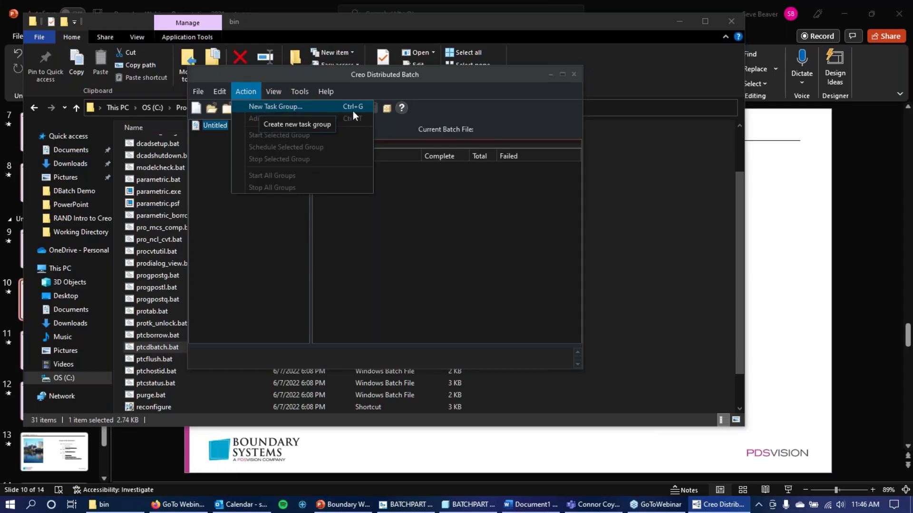
click(300, 107)
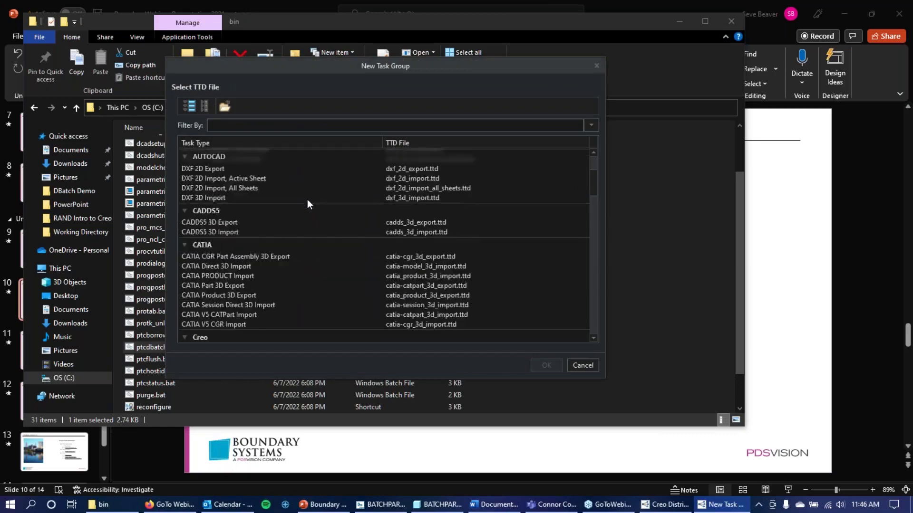
Look through the available TTD task types, highlighting the AutoCAD DWG 2D export and active-sheet import tasks.
scroll(307, 203, down, 20)
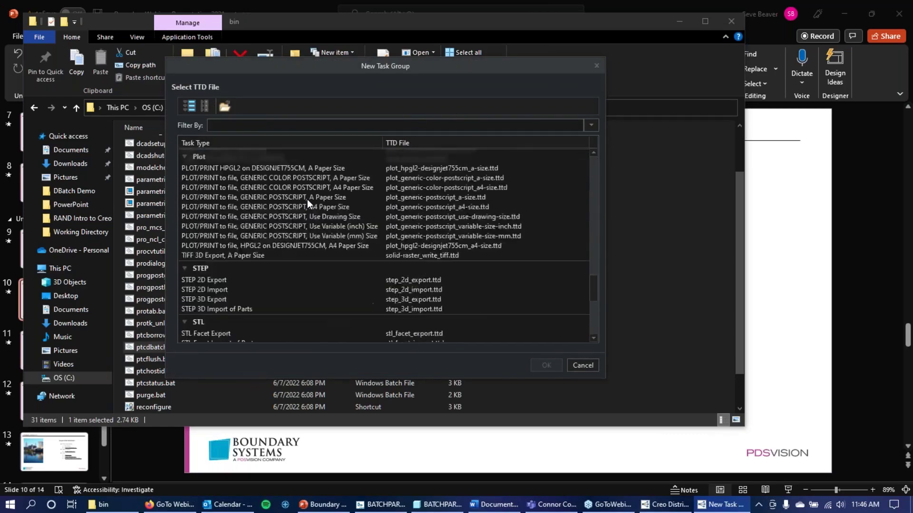
scroll(307, 199, down, 5)
scroll(307, 198, up, 10)
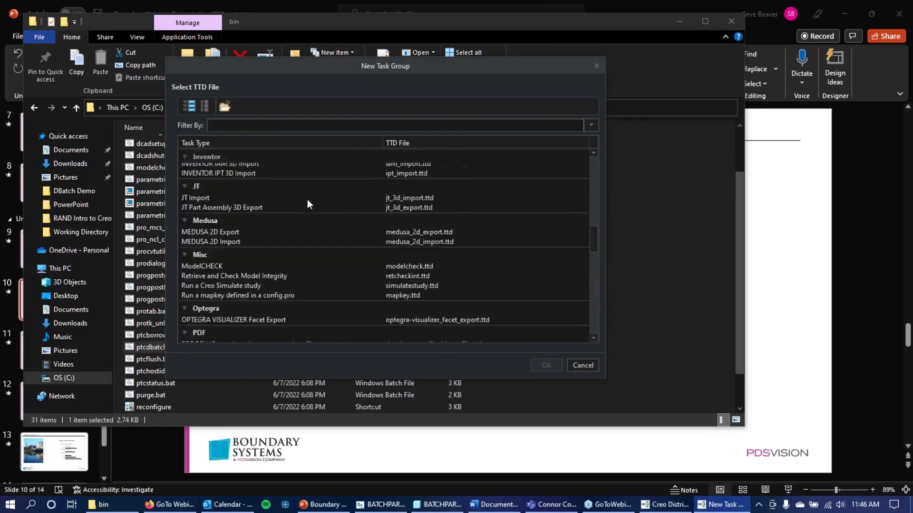
scroll(307, 199, up, 10)
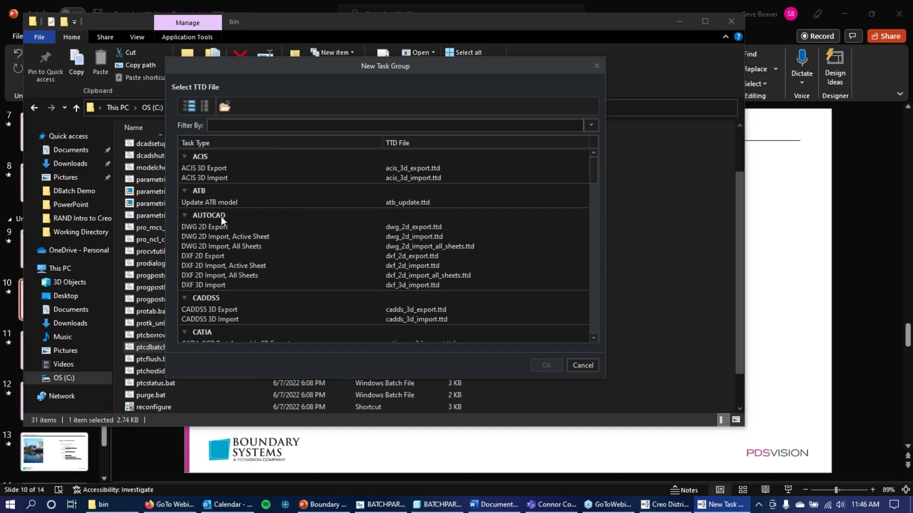
click(209, 169)
click(211, 175)
scroll(211, 176, down, 2)
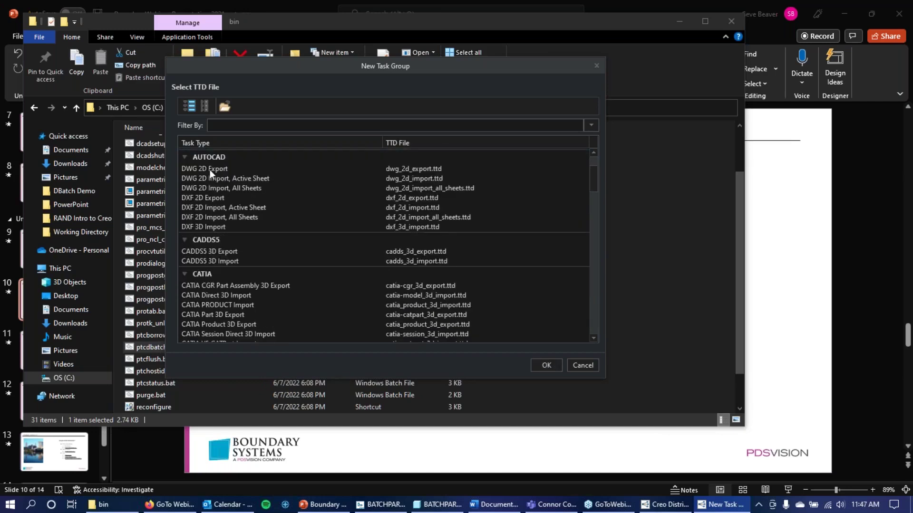
click(213, 169)
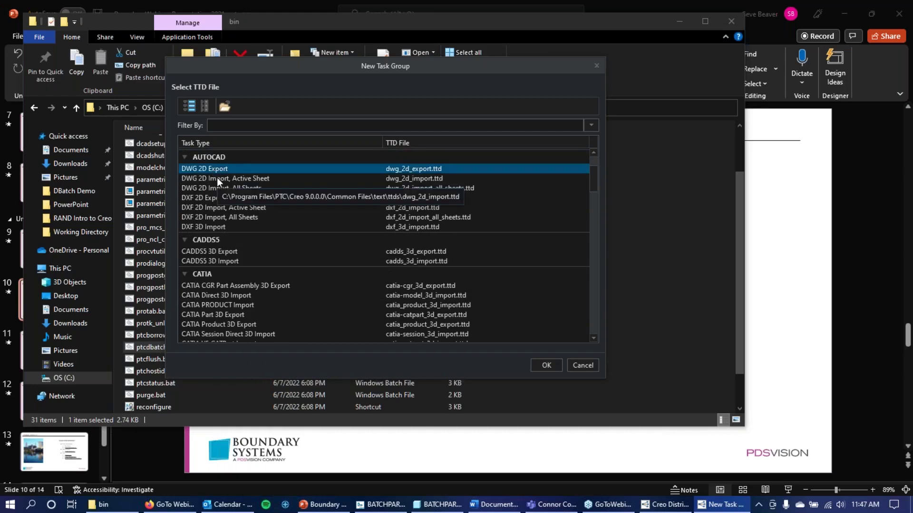
click(234, 177)
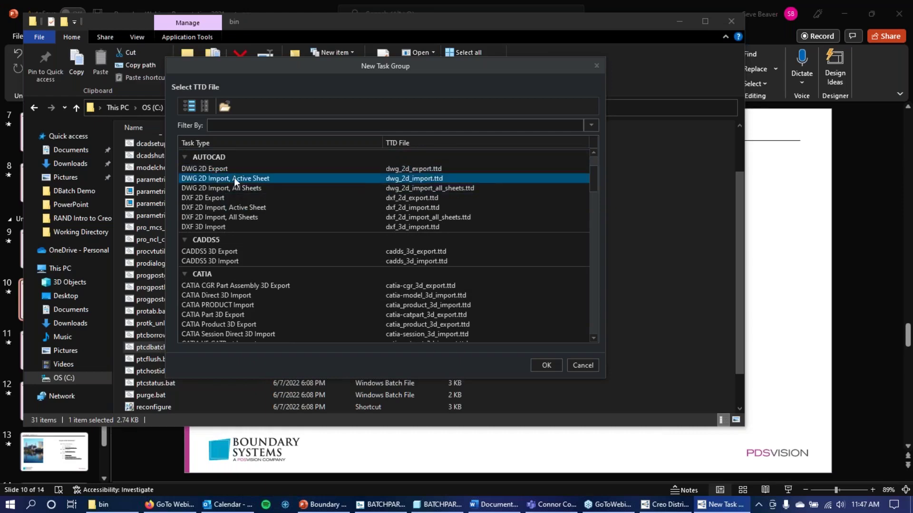
Examine the Creo group's task types, including wrapper file generation, neutral 3D export and import, and shrinkwrap faceted solid export.
click(221, 236)
scroll(236, 232, down, 3)
scroll(239, 208, down, 3)
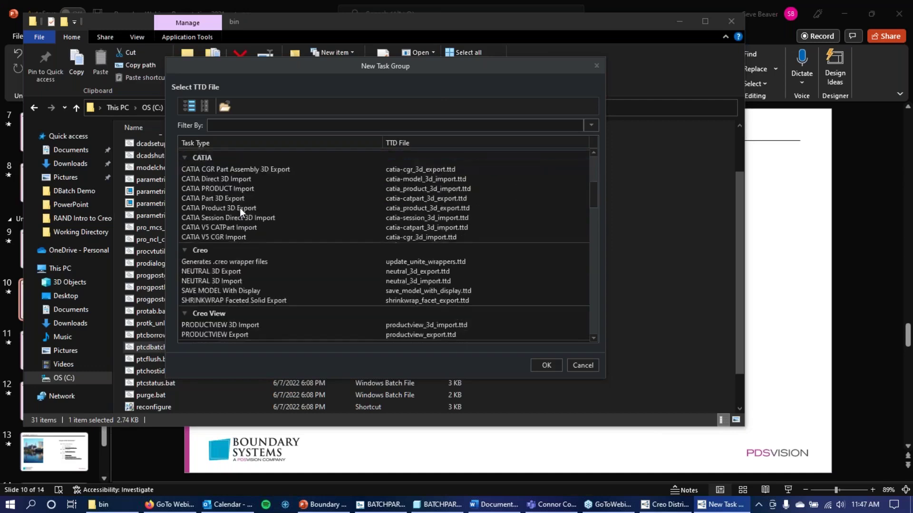
click(240, 204)
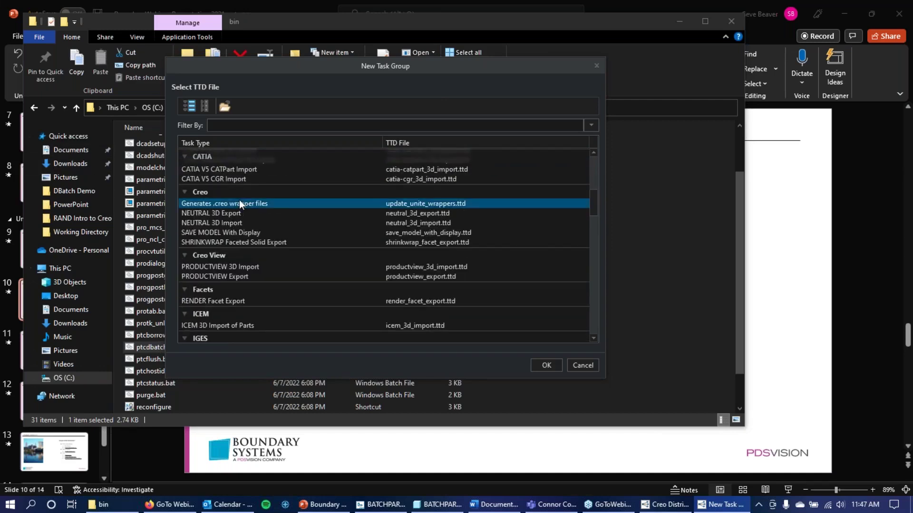
click(227, 212)
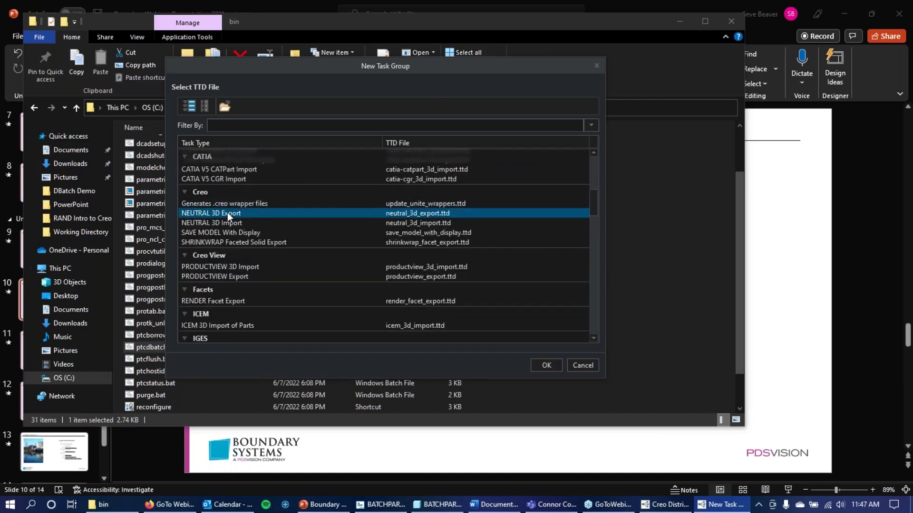
click(236, 223)
click(232, 242)
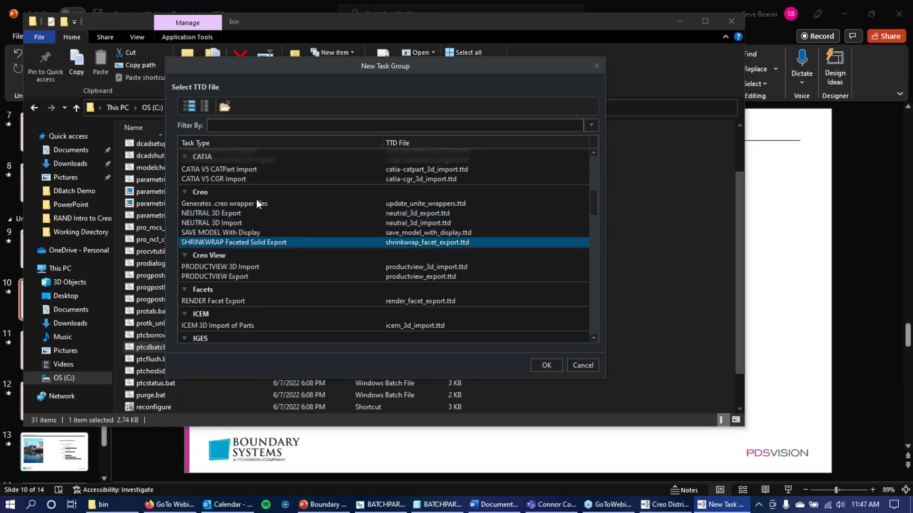
Look through the IGES 2D and 3D export tasks, the JT Import task and the JT Part Assembly 3D Export task.
scroll(255, 199, down, 5)
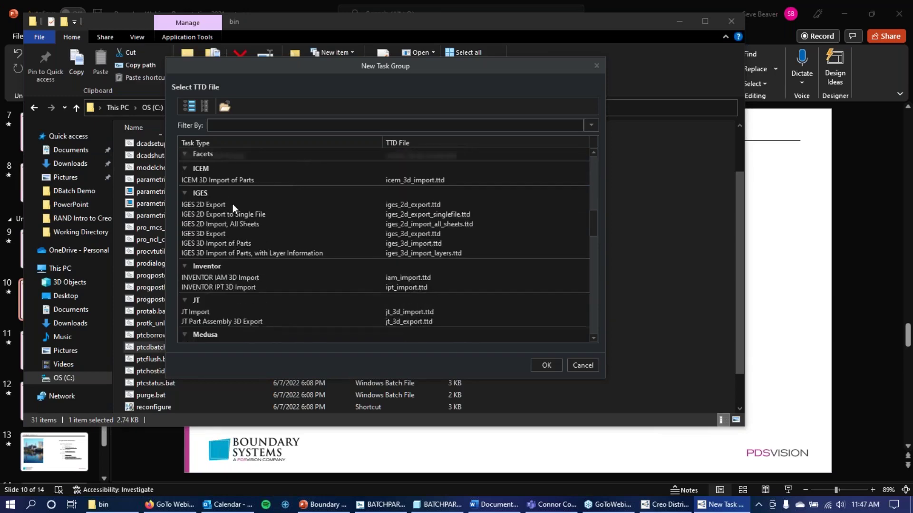
click(232, 207)
click(232, 220)
click(227, 237)
scroll(227, 238, down, 3)
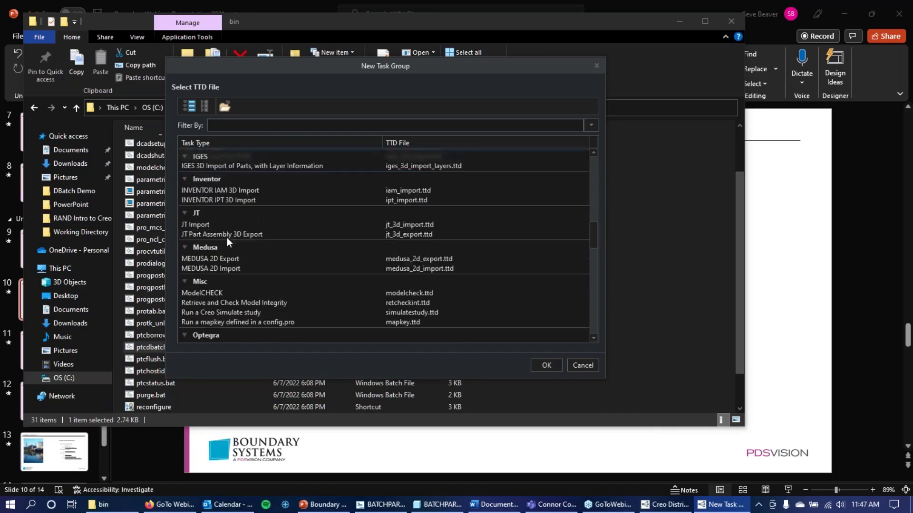
click(220, 224)
click(222, 233)
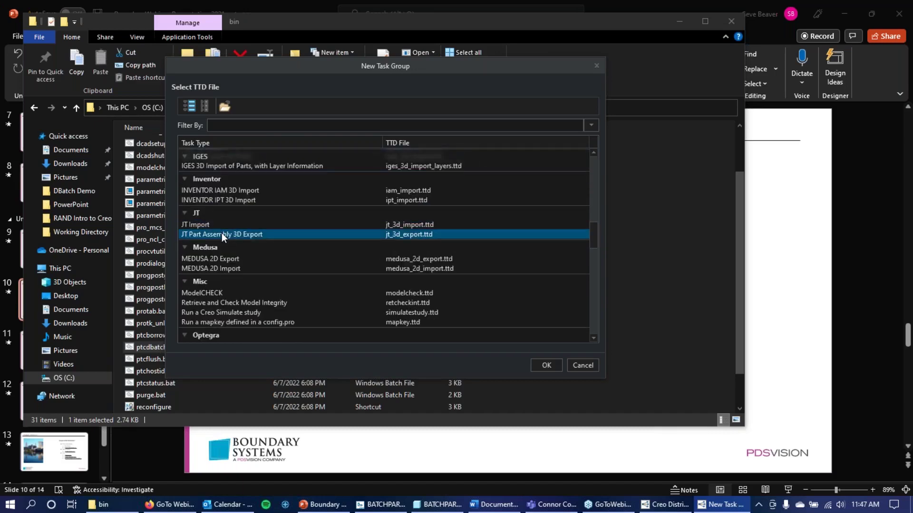
Examine the Misc group's task types, including ModelCHECK, running a mapkey defined in a config.pro and running a Creo Simulate study.
scroll(222, 234, down, 3)
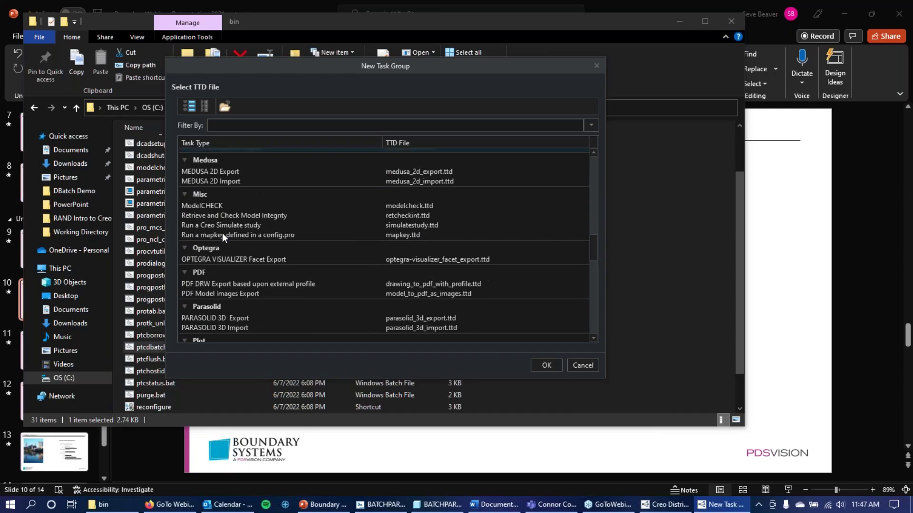
click(203, 205)
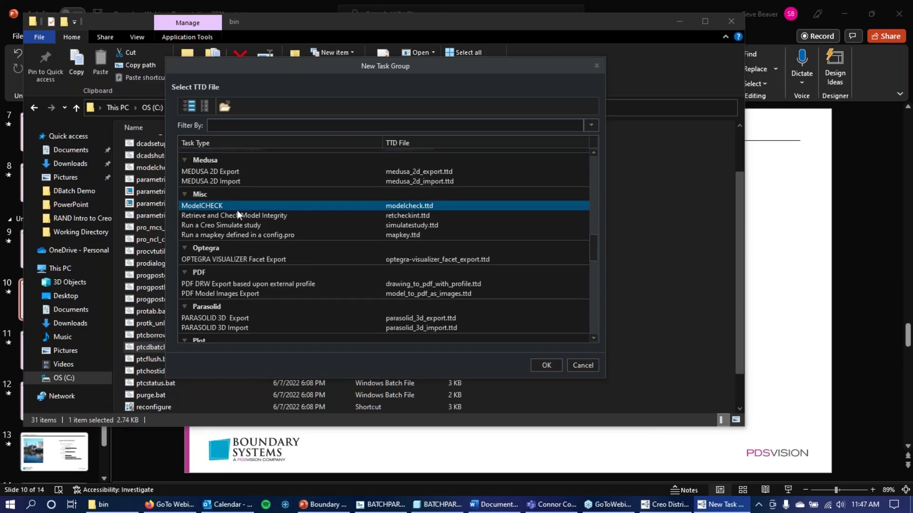
click(248, 235)
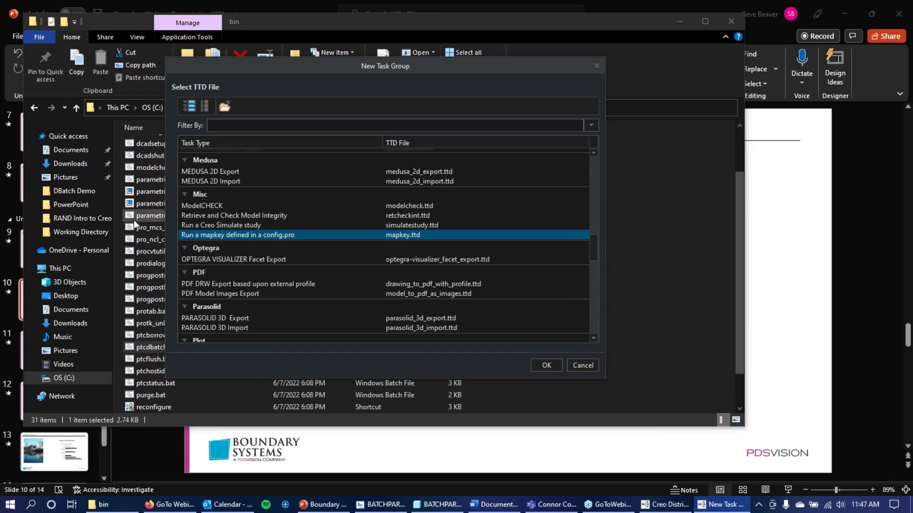
click(235, 226)
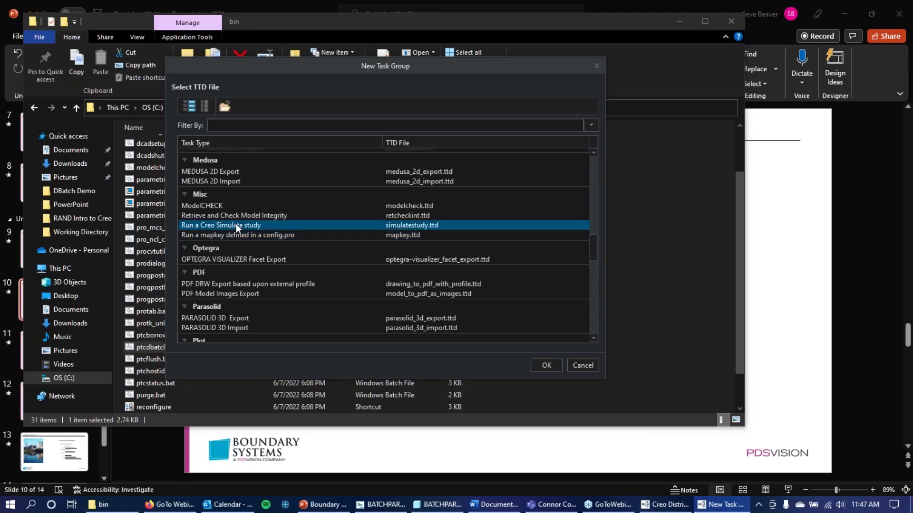
Review the Plot group's export tasks and create the task group with the PDF DRW Multi Page Export task type.
scroll(236, 224, down, 3)
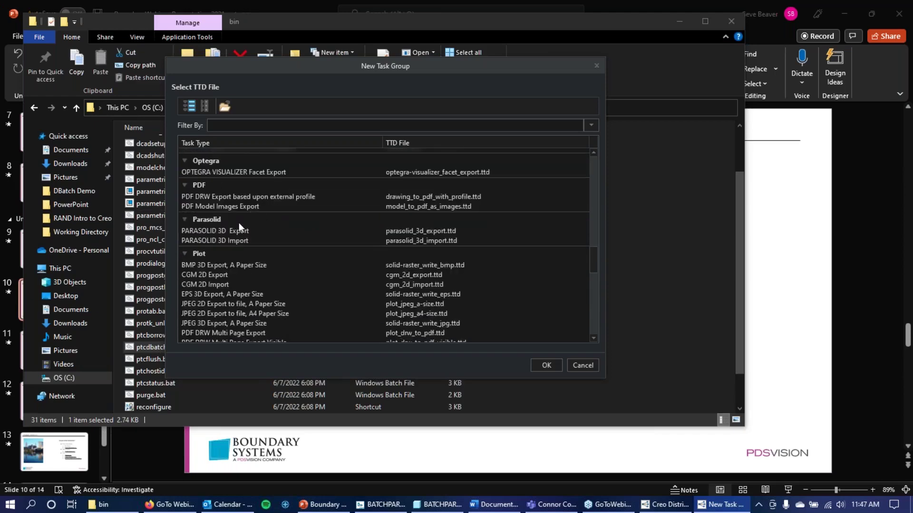
scroll(239, 223, down, 3)
click(209, 176)
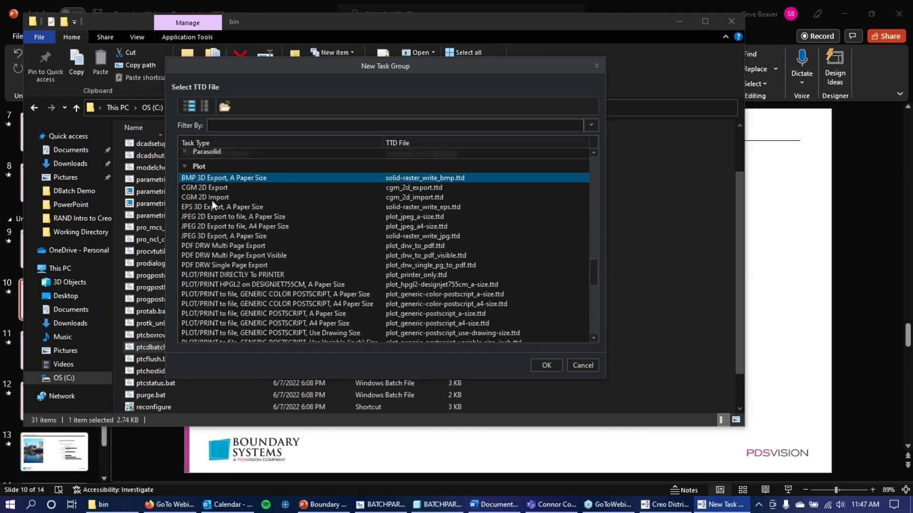
key(Down)
key(Down)
click(220, 226)
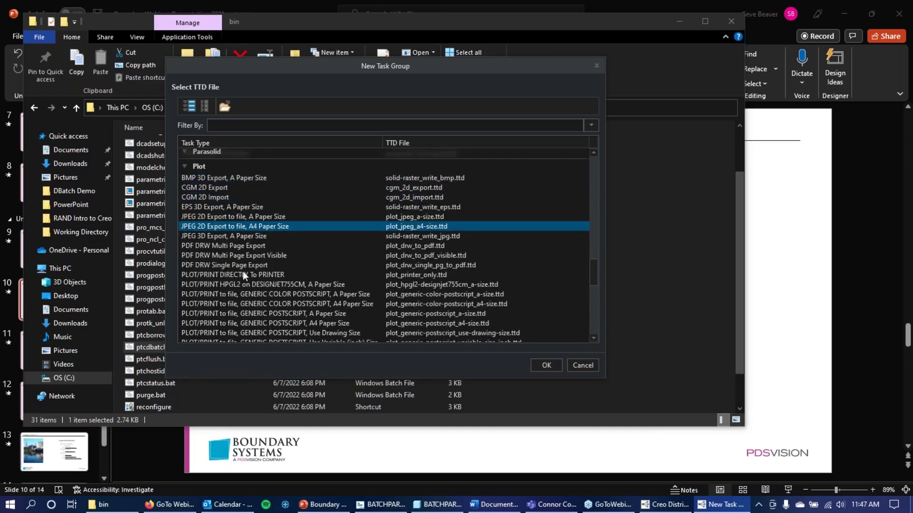
click(222, 244)
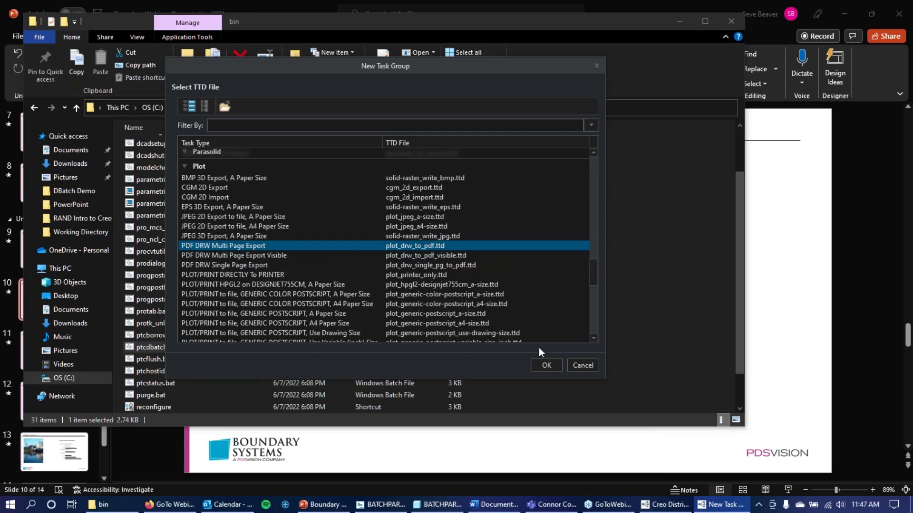
click(546, 365)
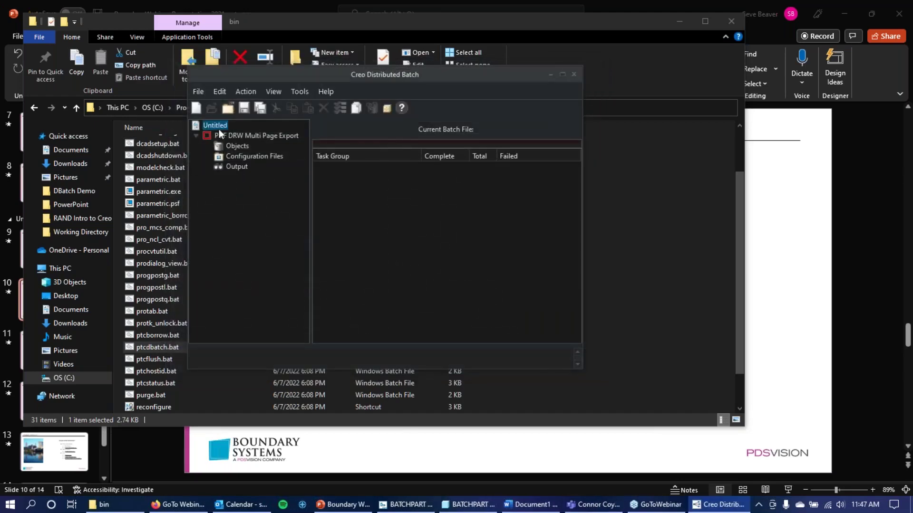
Examine the new PDF DRW Multi Page Export task group's summary, Objects and Configuration Files entries.
click(224, 135)
click(232, 146)
click(237, 156)
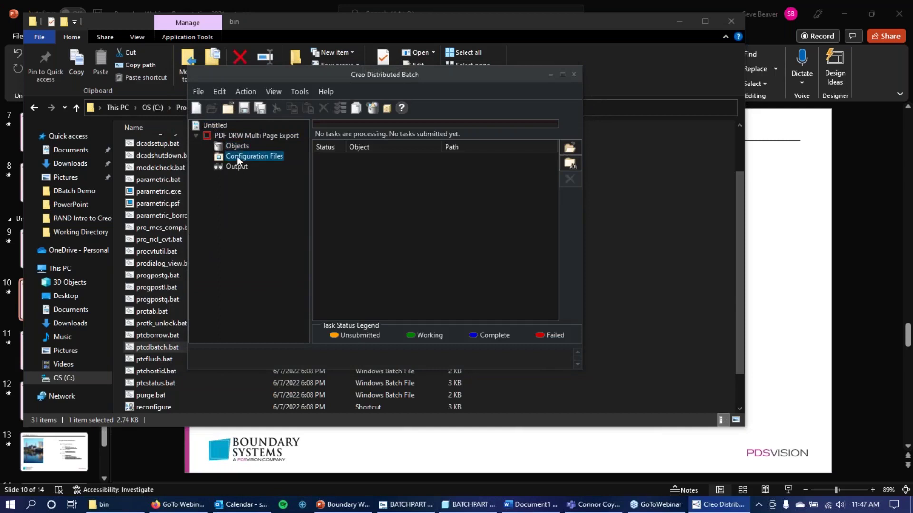
click(204, 136)
click(196, 136)
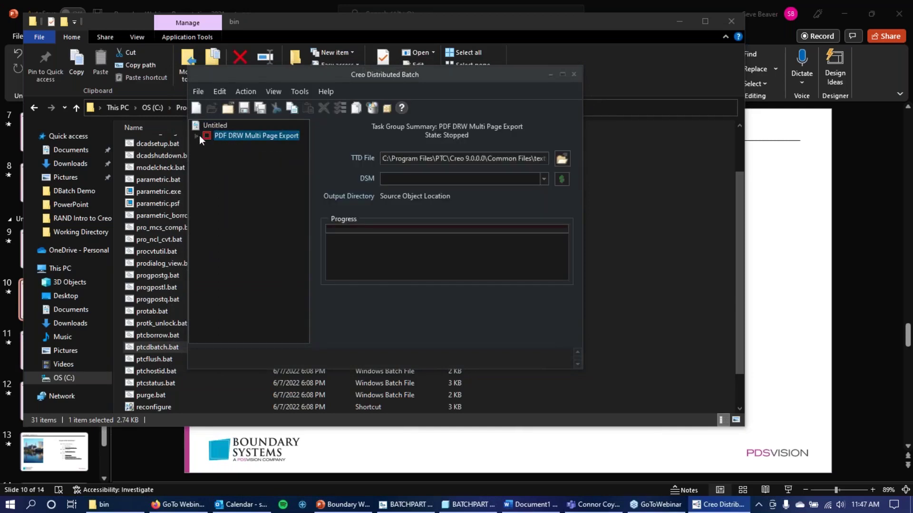
click(195, 135)
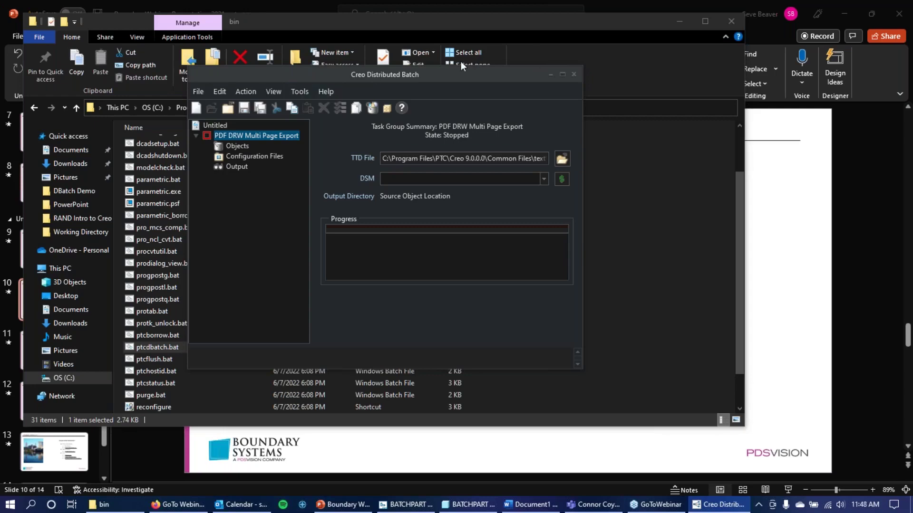
Switch to File Explorer and open the ttds folder under Creo 9.0.0.0, Common Files, text.
drag(468, 73, 529, 78)
click(612, 79)
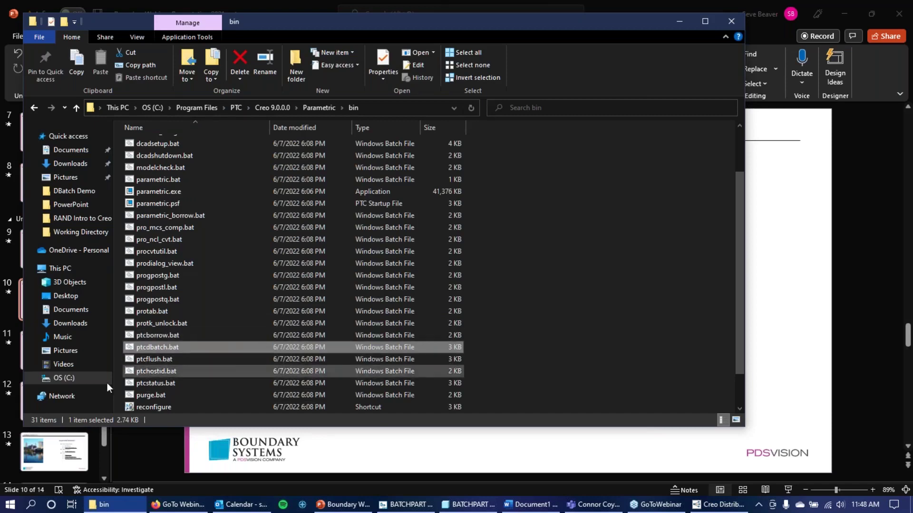
click(275, 106)
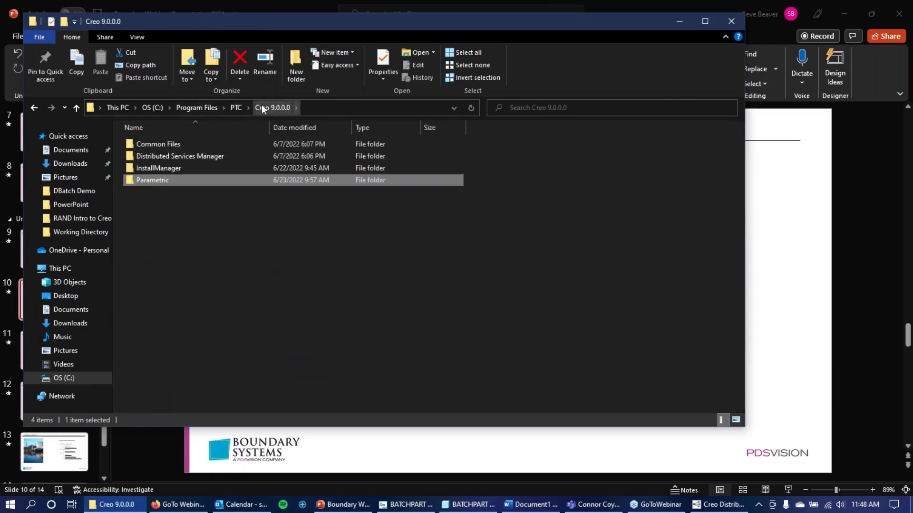
double_click(200, 144)
scroll(220, 258, down, 6)
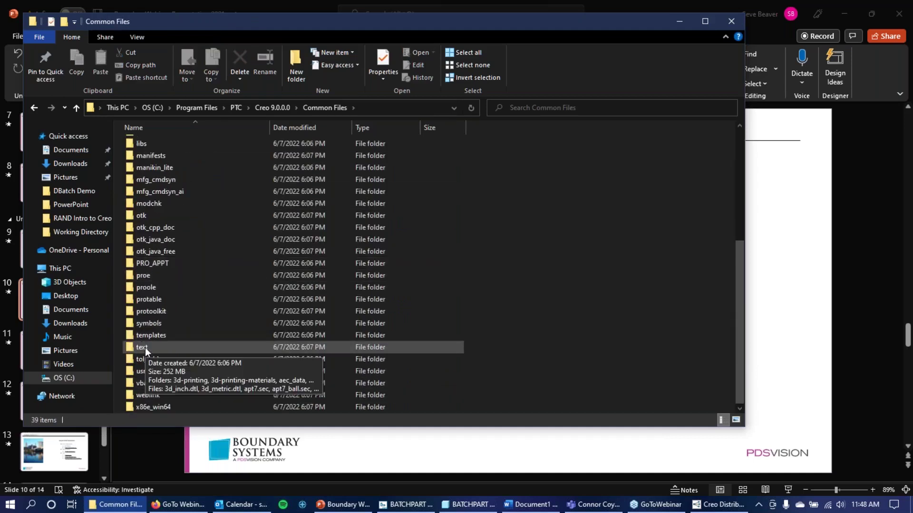
double_click(145, 347)
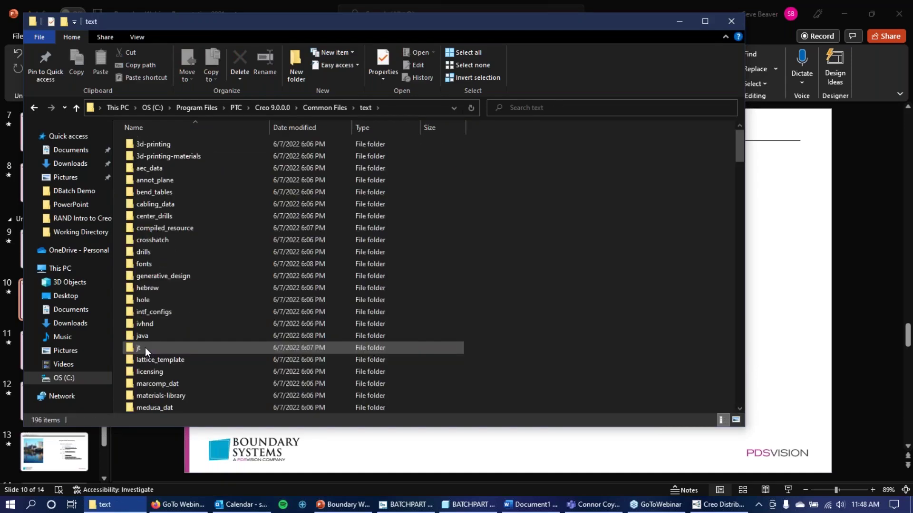
scroll(178, 227, down, 7)
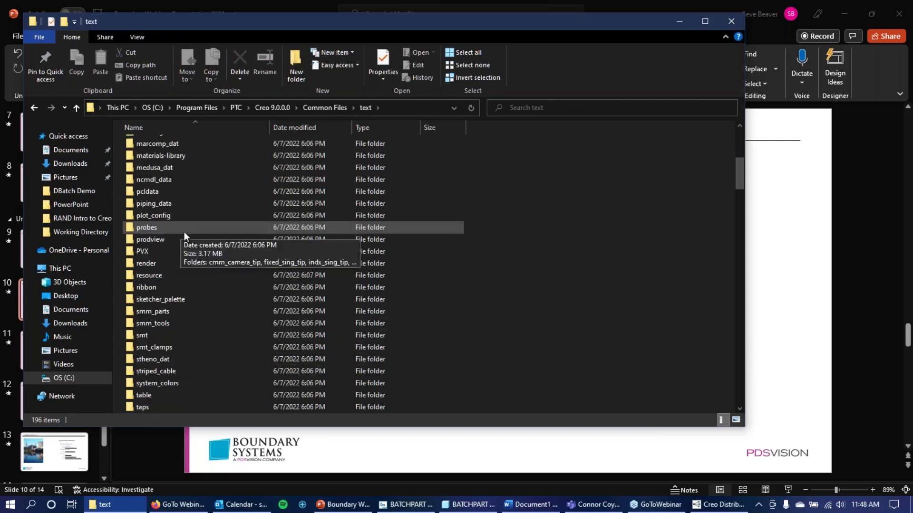
scroll(184, 232, down, 3)
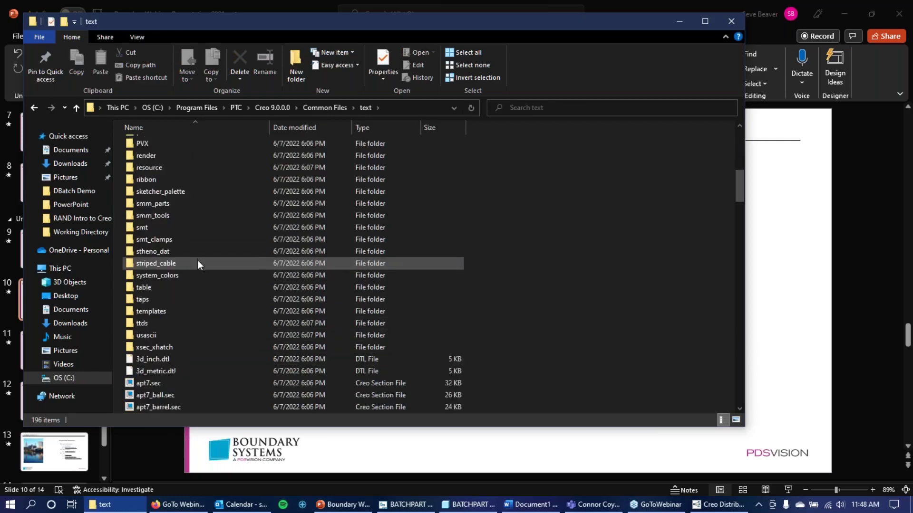
double_click(147, 322)
Find plot_drw_to_pdf.ttd in the ttds folder, open it in Notepad and reposition the window so its text is readable.
scroll(239, 284, down, 20)
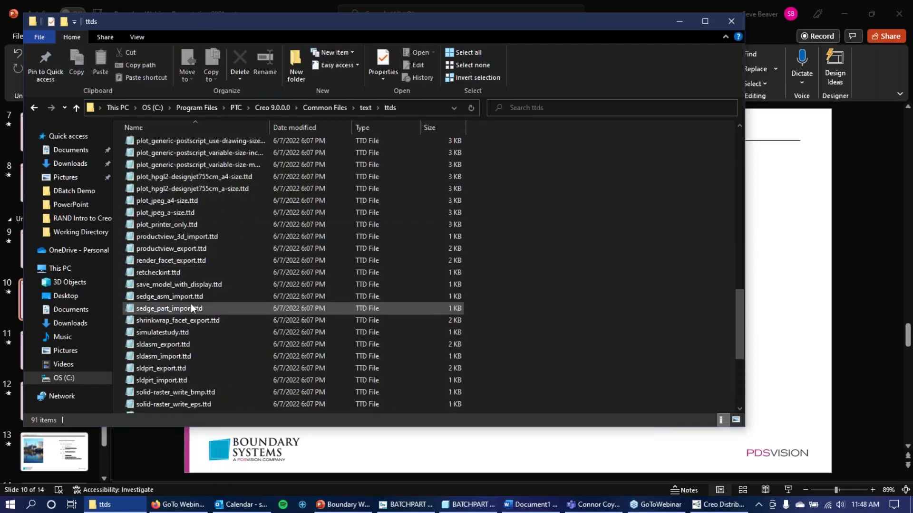
scroll(191, 299, down, 2)
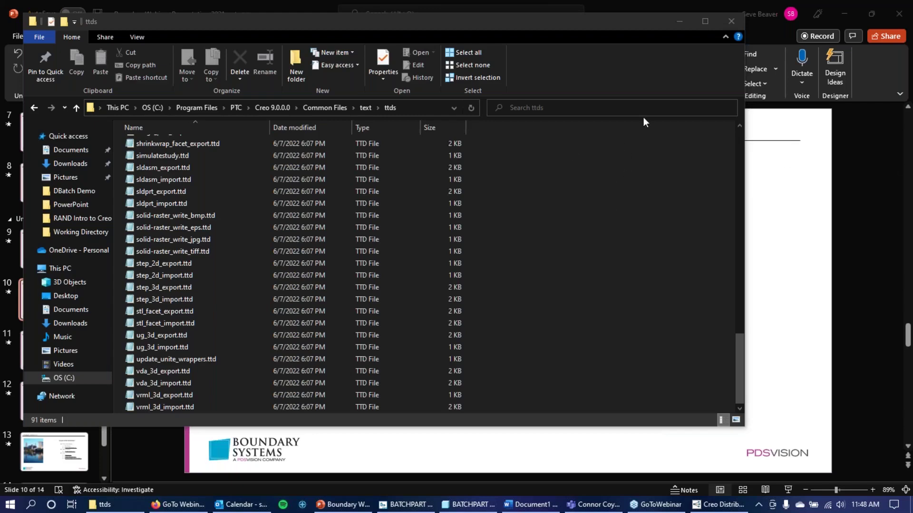
click(549, 136)
click(215, 203)
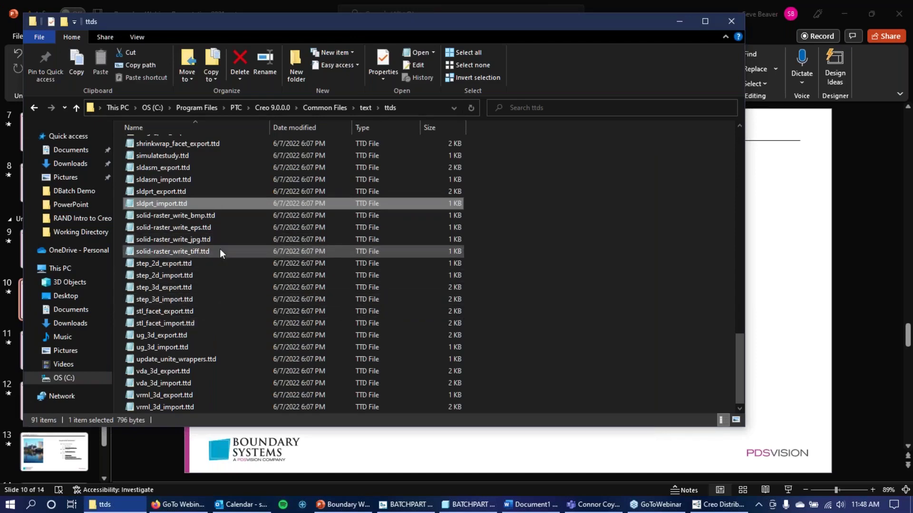
scroll(220, 249, up, 3)
scroll(211, 286, up, 6)
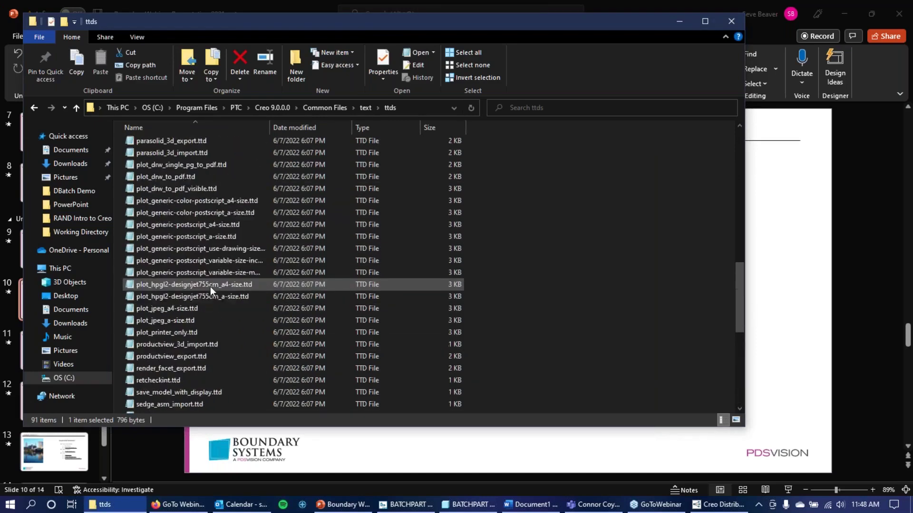
click(218, 213)
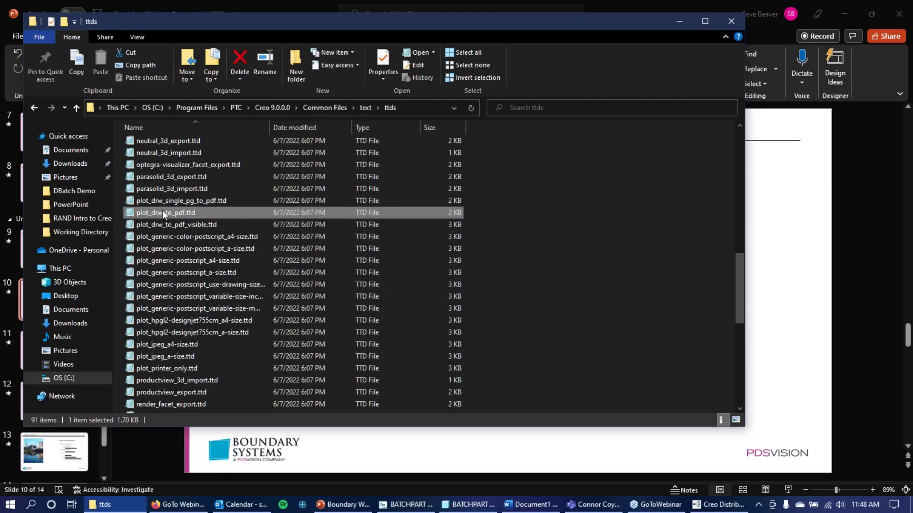
double_click(188, 215)
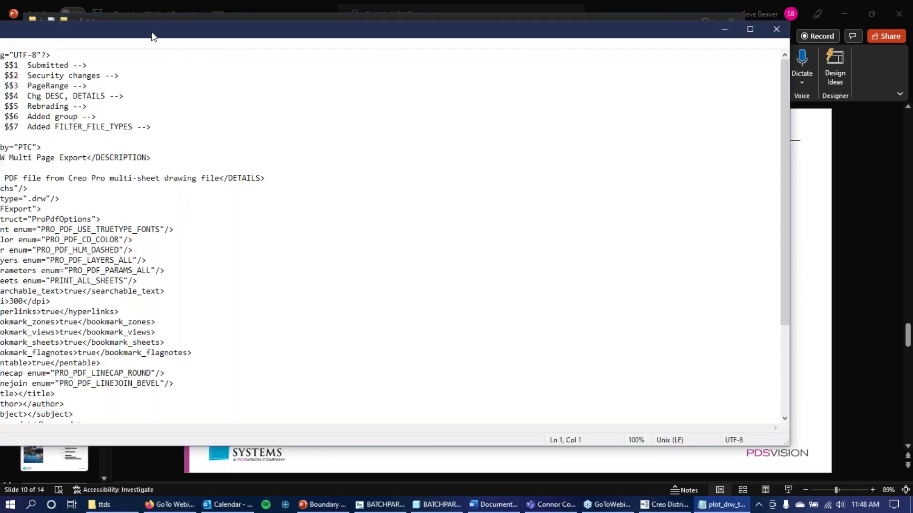
drag(153, 35, 350, 32)
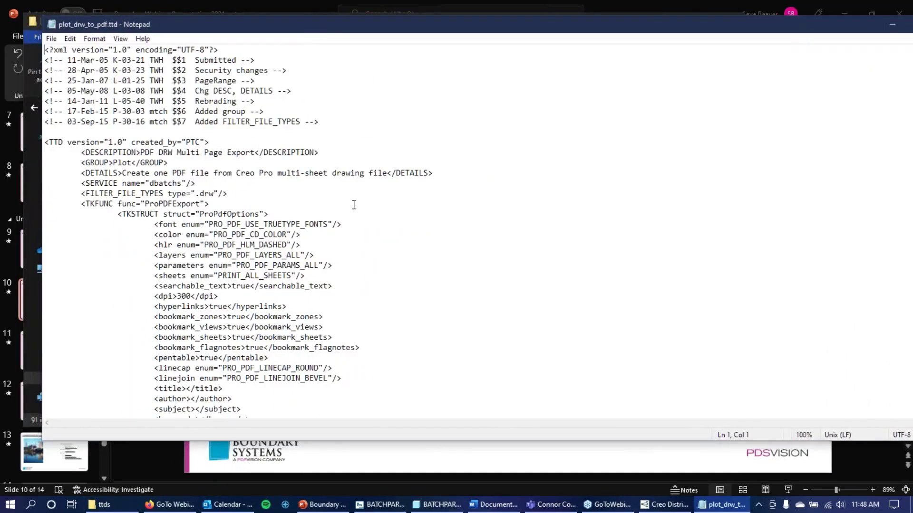
Examine the description, file type filter and ProPdfOptions settings in plot_drw_to_pdf.ttd.
scroll(365, 207, down, 4)
scroll(365, 207, up, 4)
scroll(474, 186, down, 2)
scroll(473, 186, up, 2)
scroll(473, 187, down, 4)
scroll(473, 188, up, 2)
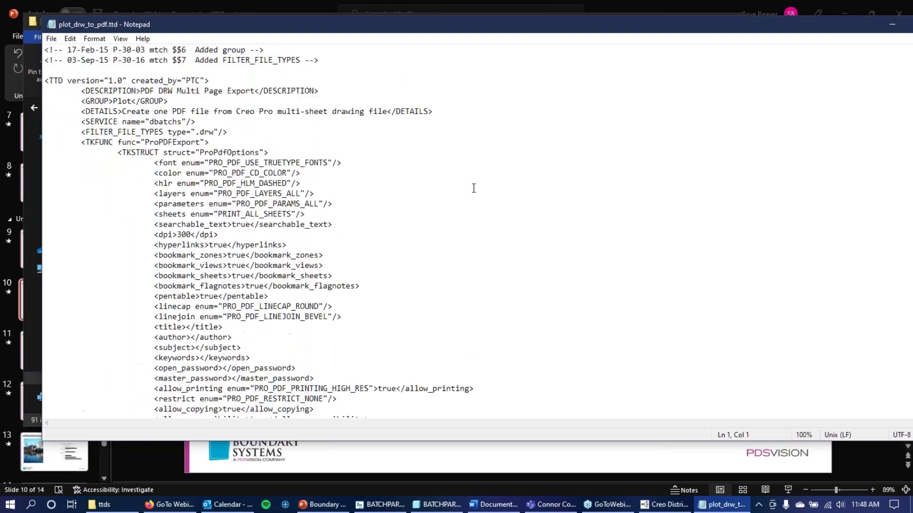
scroll(474, 188, down, 1)
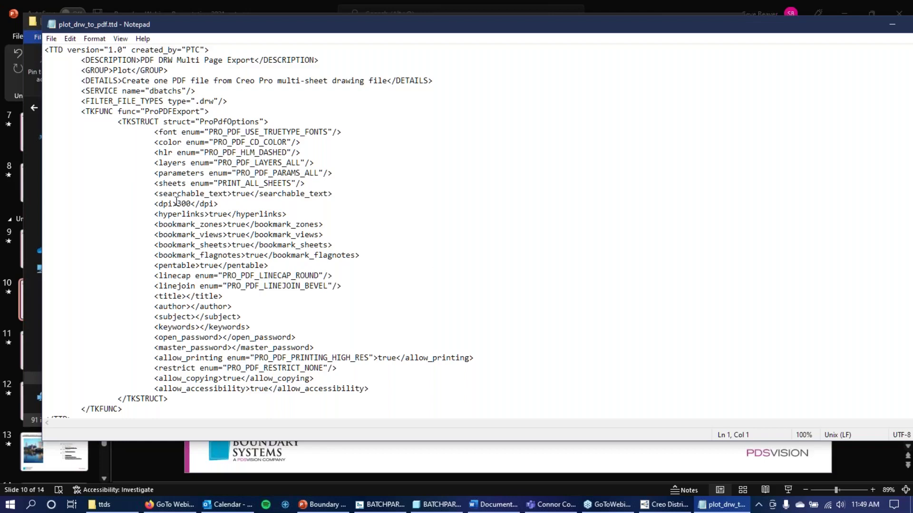
Highlight the dpi value in the PDF options and view the file's save commands without saving anything.
drag(176, 202, 192, 202)
click(188, 206)
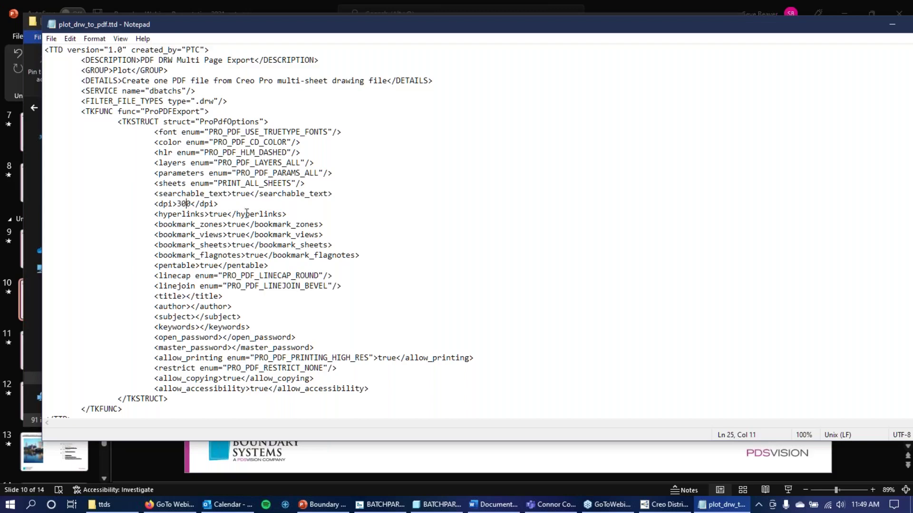
drag(176, 204, 193, 203)
click(188, 204)
click(49, 39)
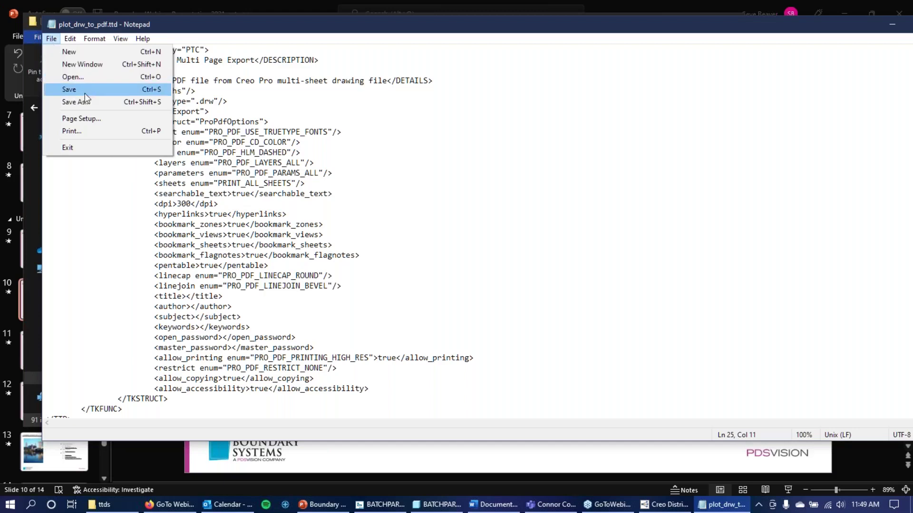
key(Escape)
key(Escape)
key(End)
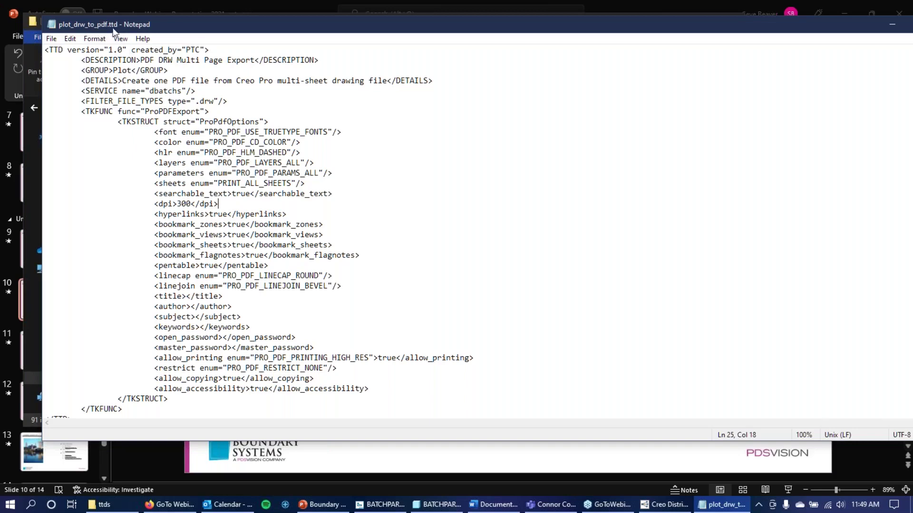
Move the Notepad window beside the ttds folder's file list so both can be seen together.
drag(158, 28, 127, 33)
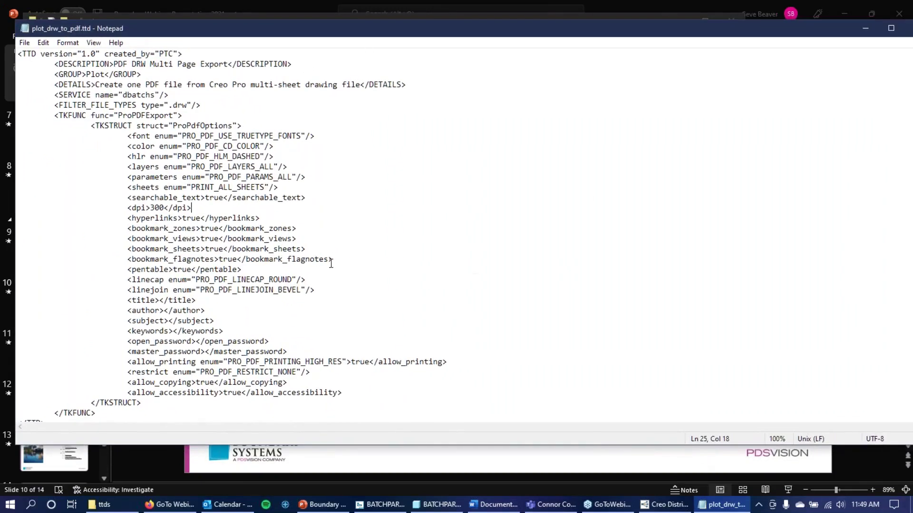
drag(319, 37, 658, 112)
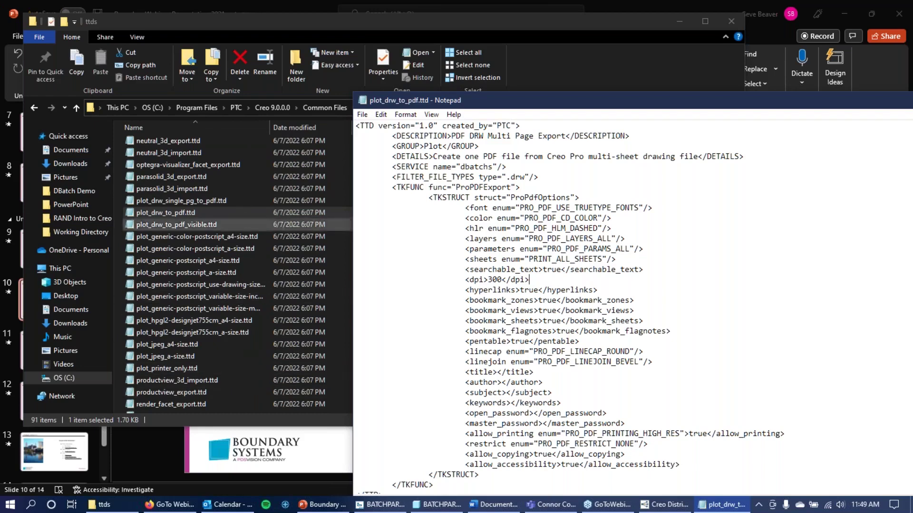
Point out the searchable_text and dpi lines in plot_drw_to_pdf.ttd, and close both the file and the ttds folder.
drag(504, 277, 470, 270)
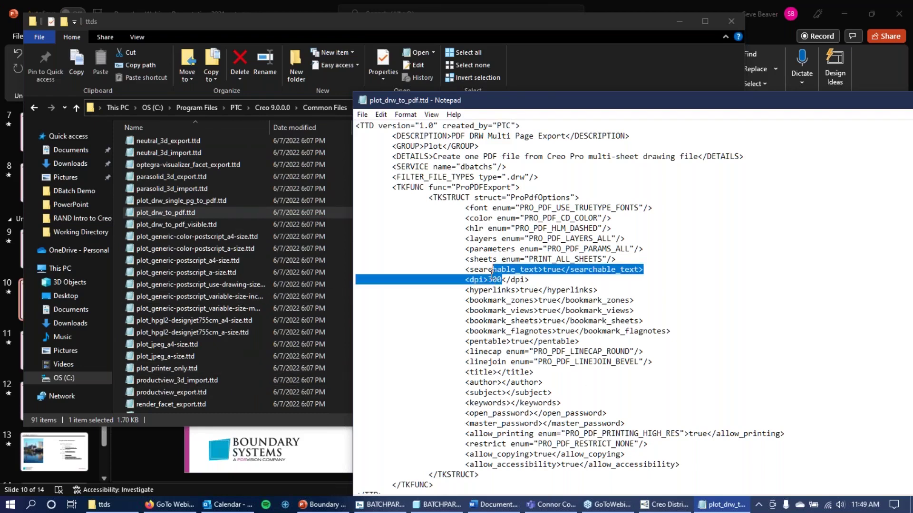
click(491, 280)
click(570, 288)
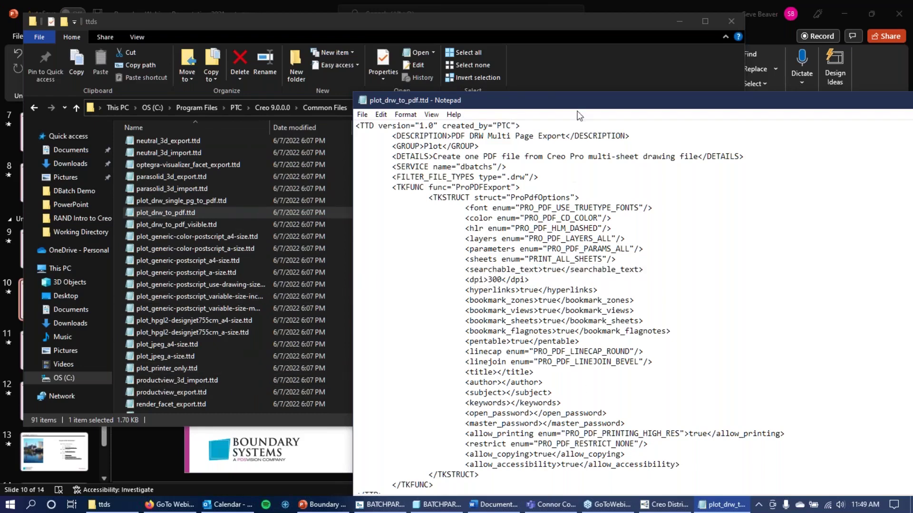
drag(577, 107, 53, 187)
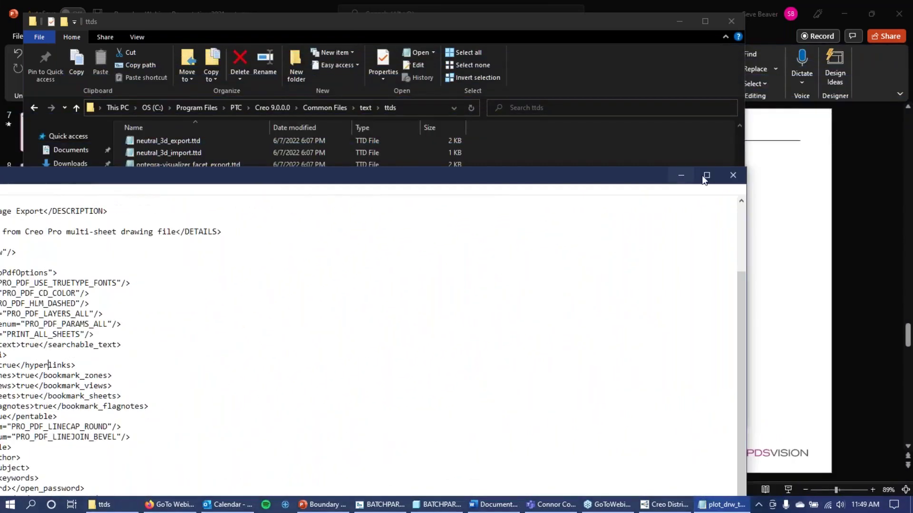
click(734, 178)
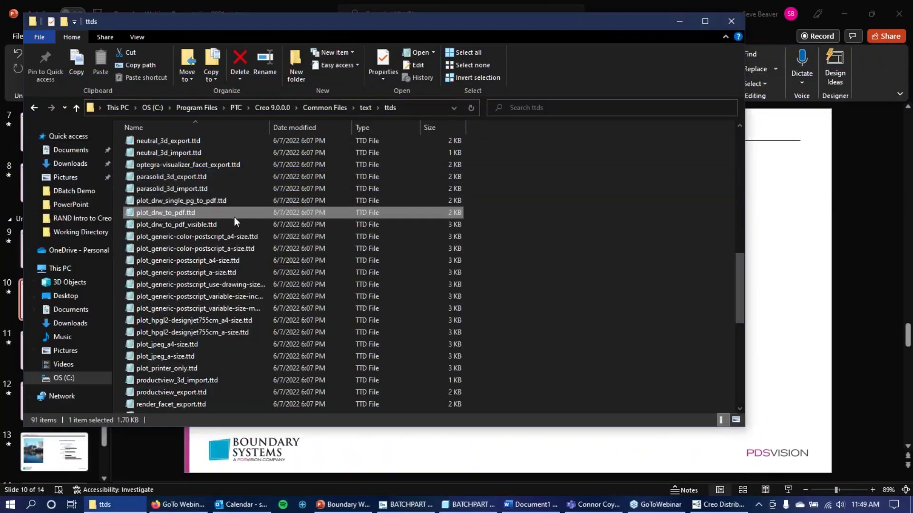
drag(597, 22, 555, 86)
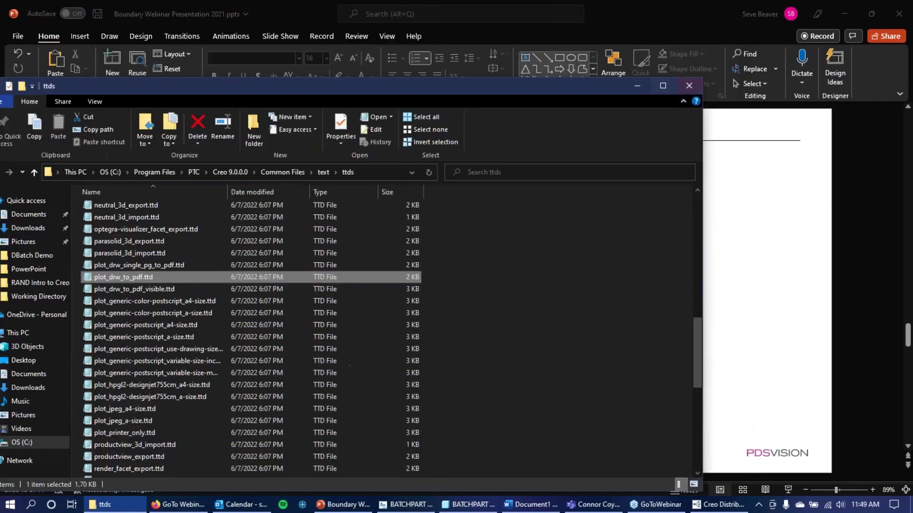
click(689, 84)
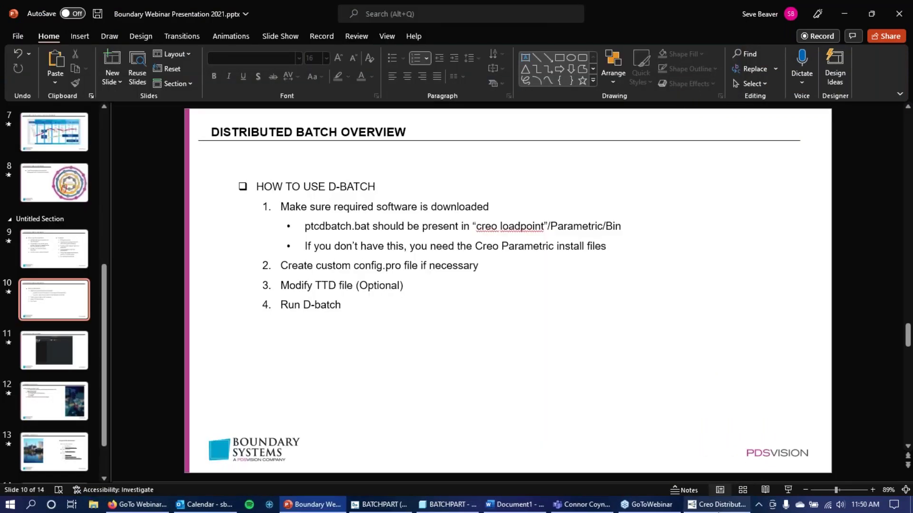
Bring up the BATCHPART drawing in Creo Parametric, and delete batchpart.pdf from the DBatch Demo folder on the Desktop.
click(717, 497)
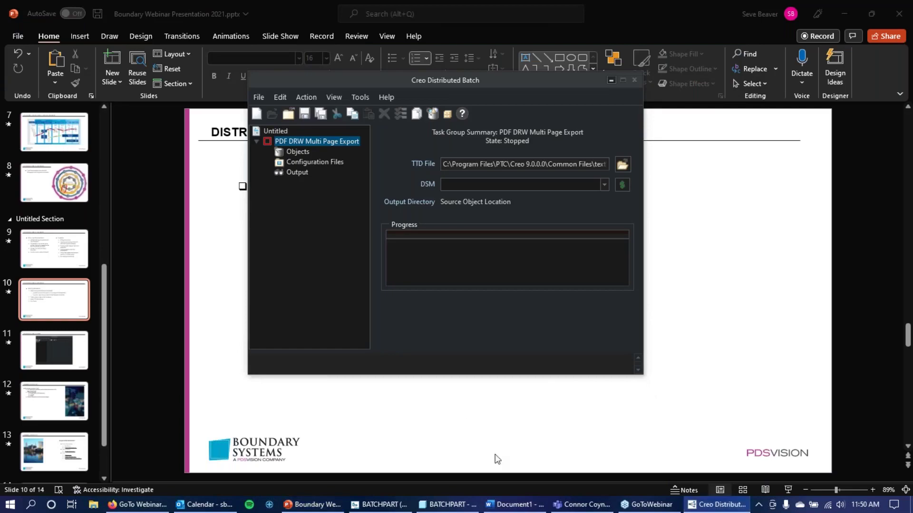
click(379, 505)
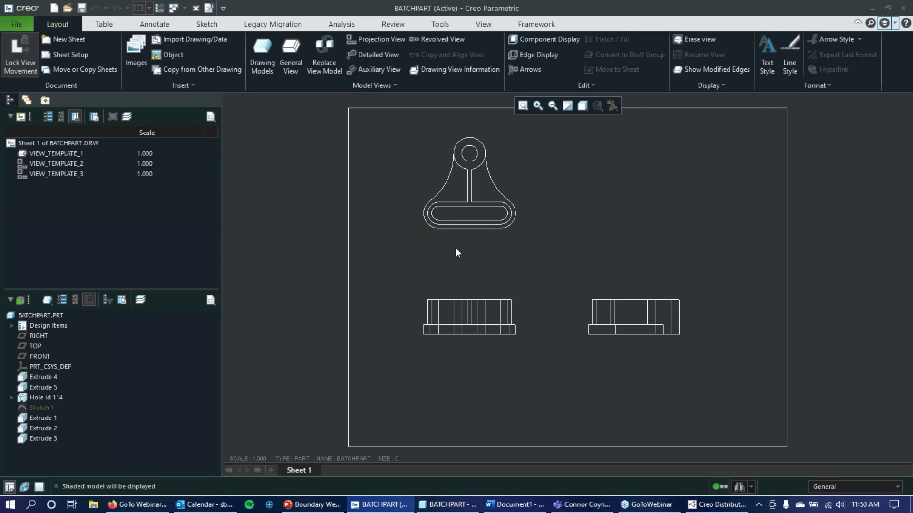
click(98, 508)
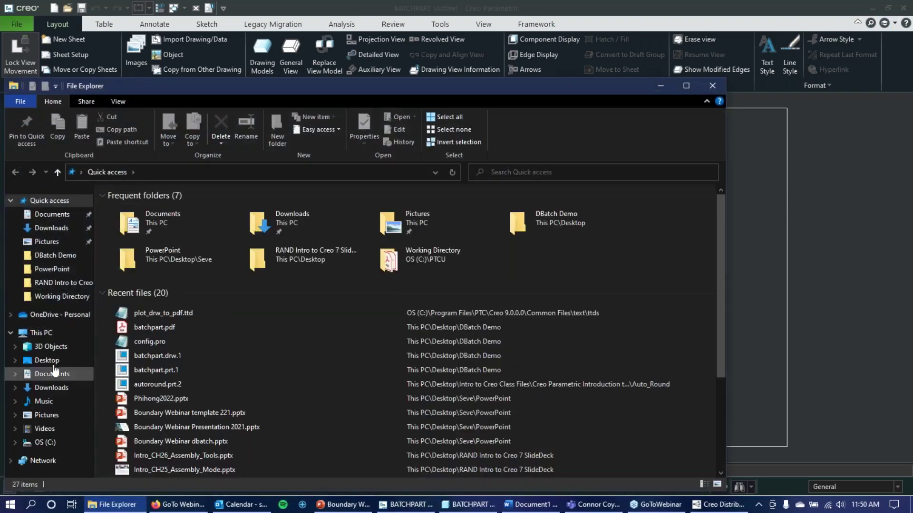
click(55, 255)
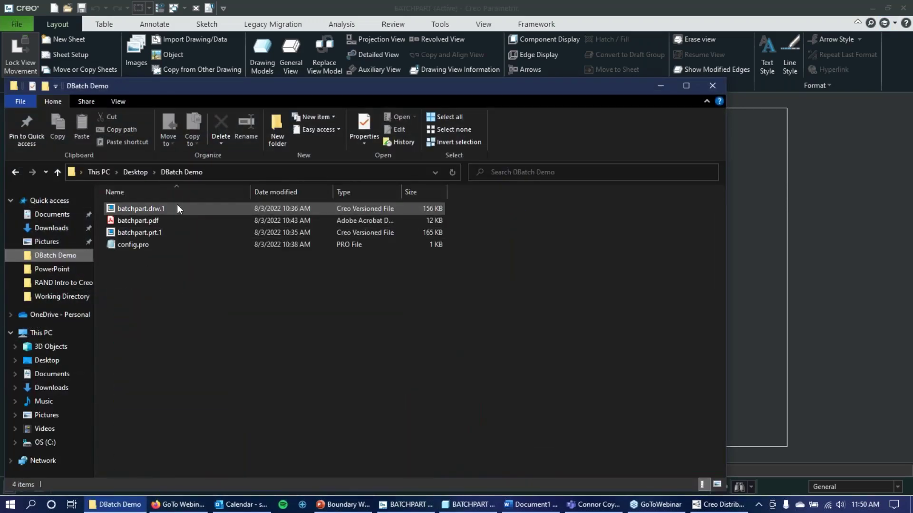
right_click(153, 220)
click(201, 445)
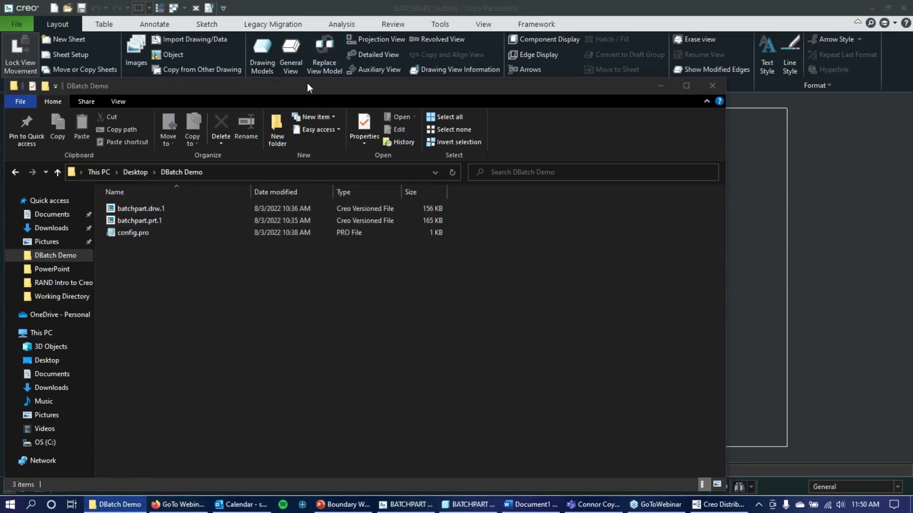
Review batchpart.drw.1 and batchpart.prt.1 in the DBatch Demo folder, close it and point out the upper view on the drawing.
drag(308, 83, 475, 37)
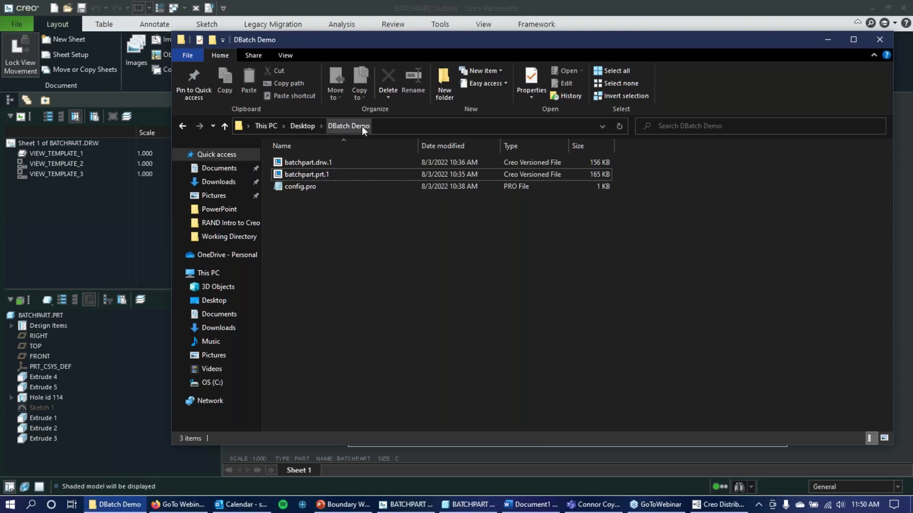
click(304, 167)
click(320, 175)
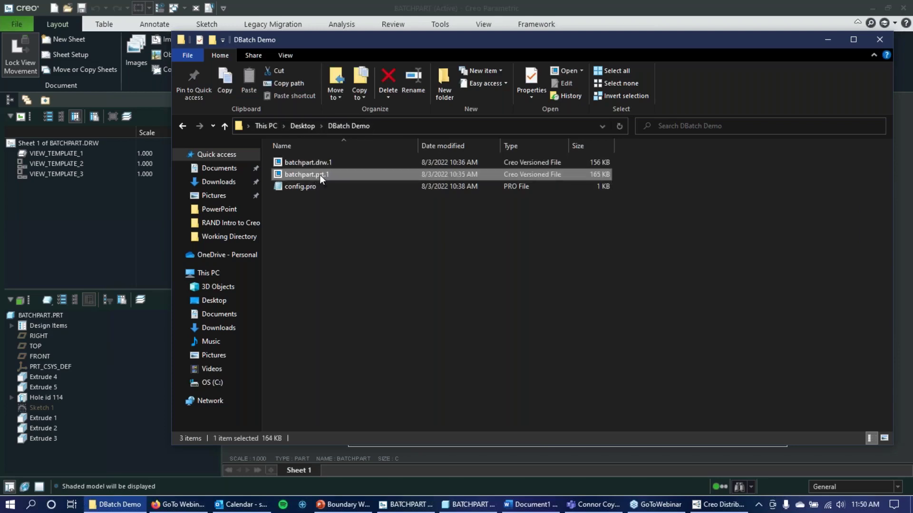
click(355, 162)
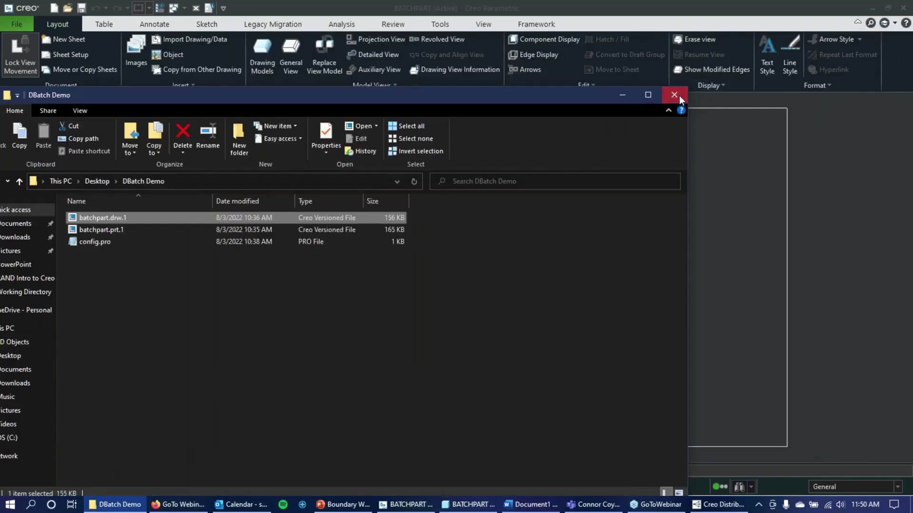
click(675, 93)
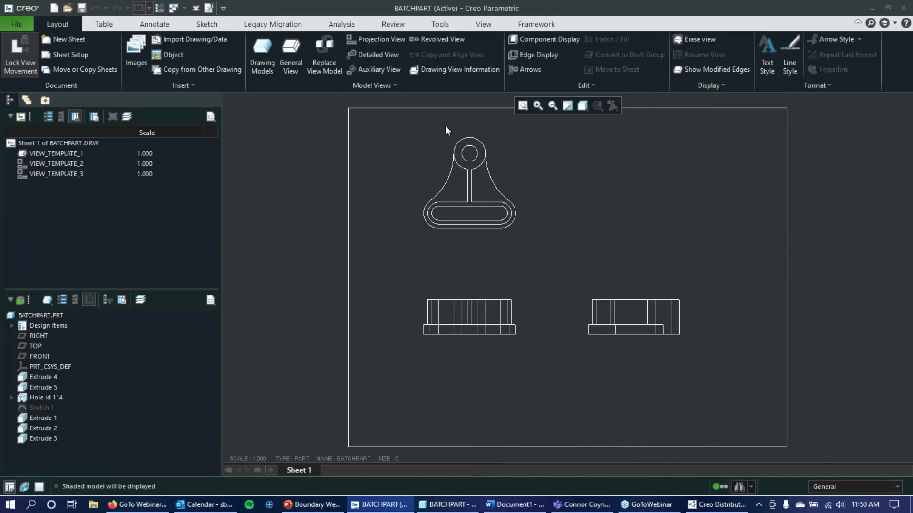
click(471, 172)
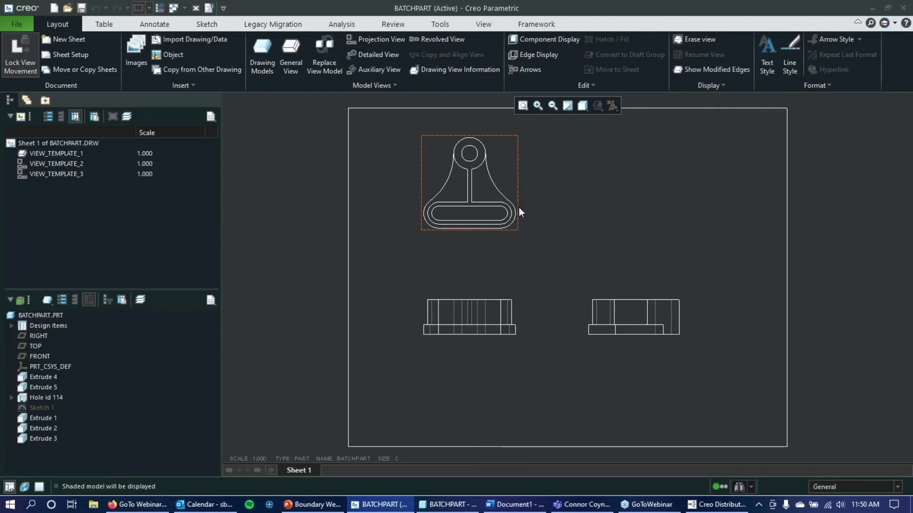
click(546, 160)
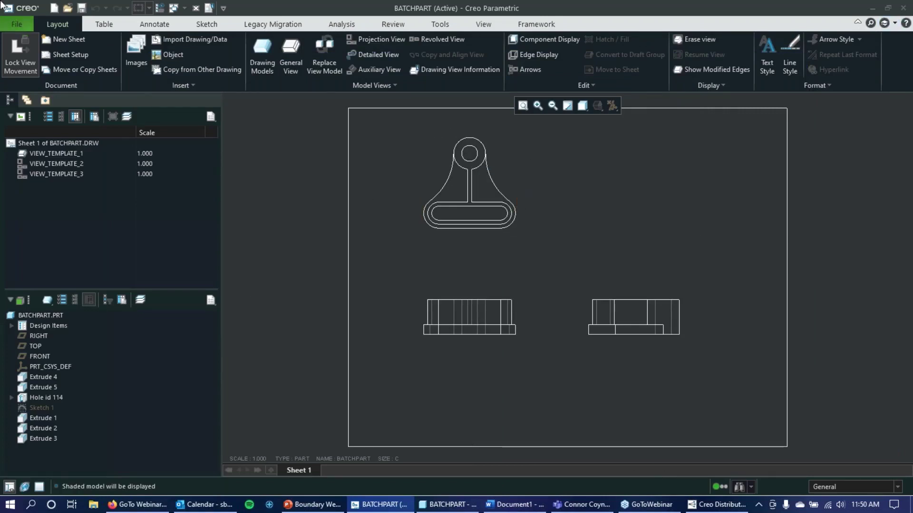
Open the Configuration Editor in the Creo Parametric Options and check the available display filters, keeping Only changed selected.
click(10, 28)
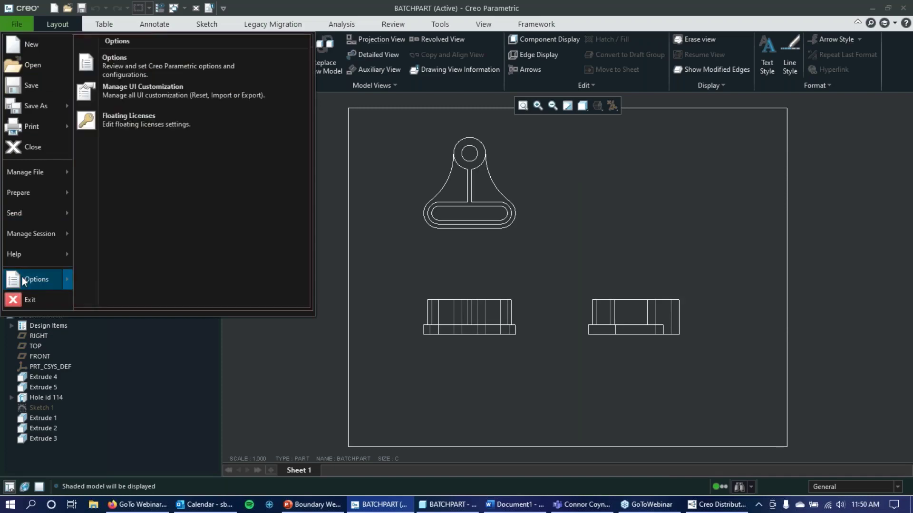
click(30, 280)
click(223, 359)
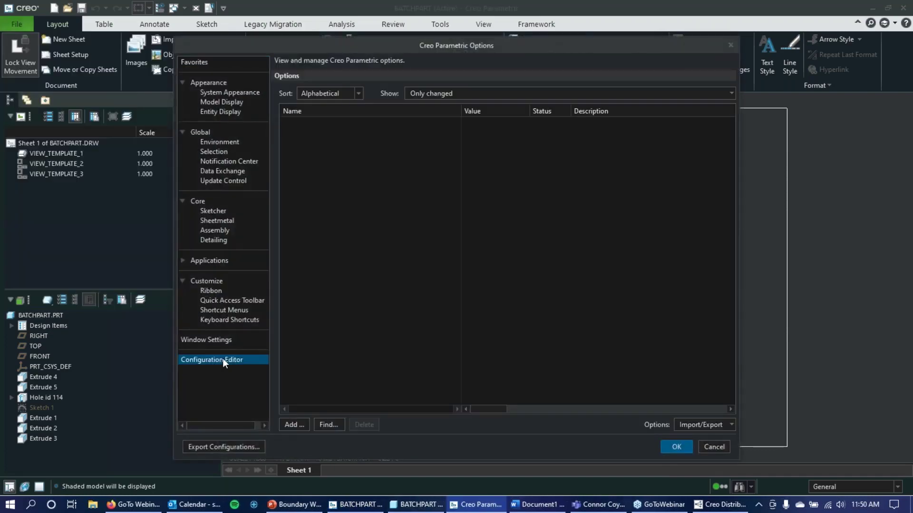
click(471, 93)
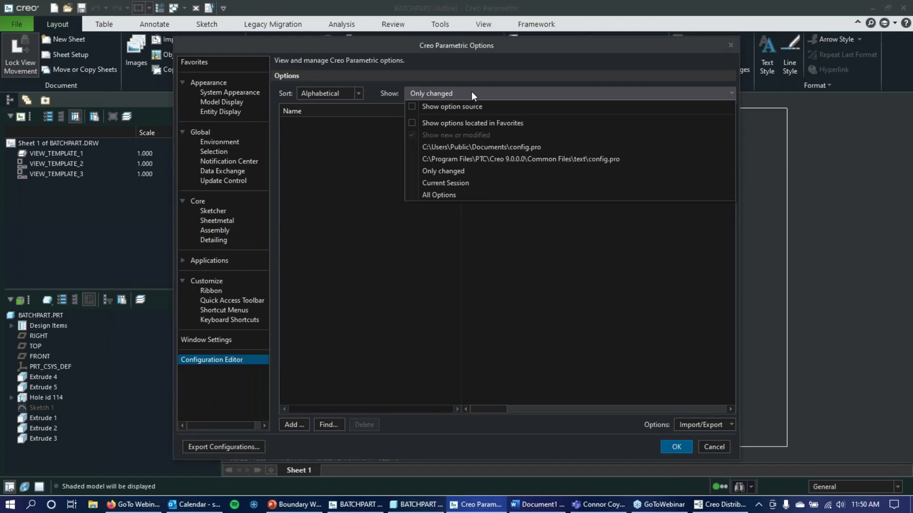
click(471, 93)
click(471, 93)
click(451, 171)
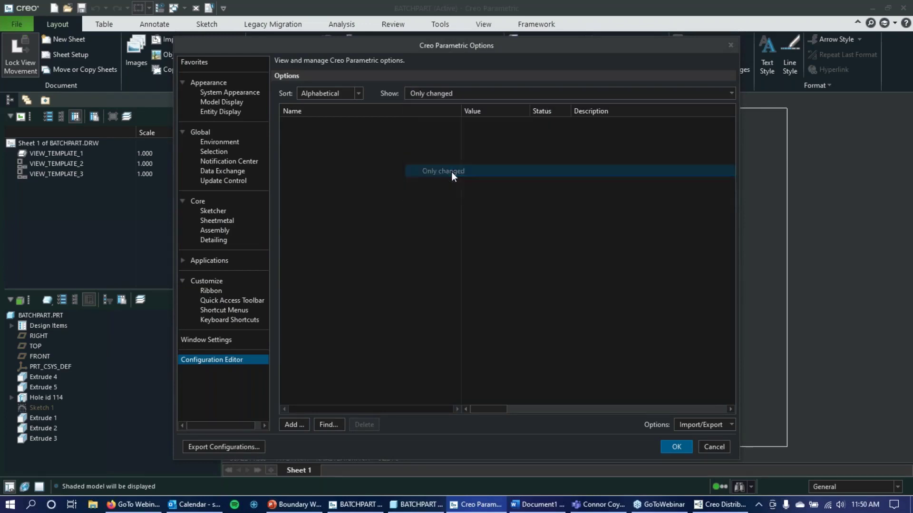
click(475, 92)
click(475, 92)
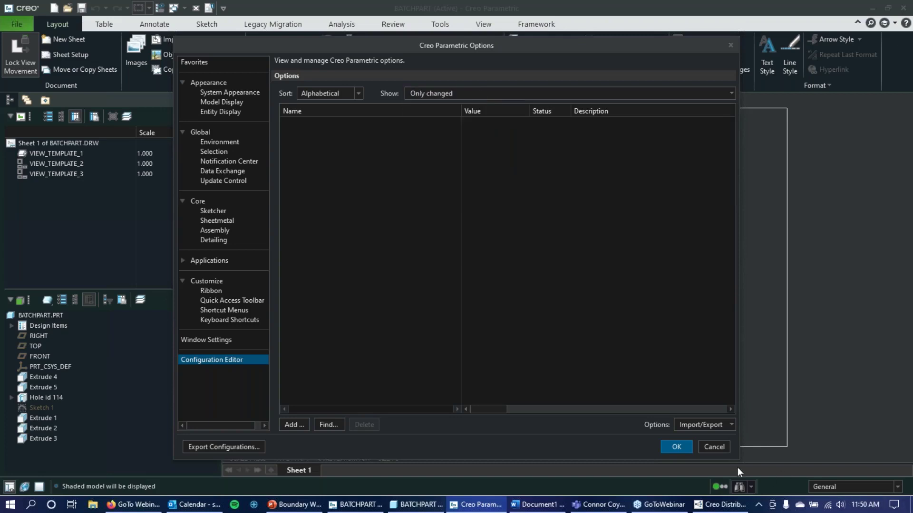
Import config.pro from the DBatch Demo folder into the Configuration Editor.
click(722, 427)
click(715, 447)
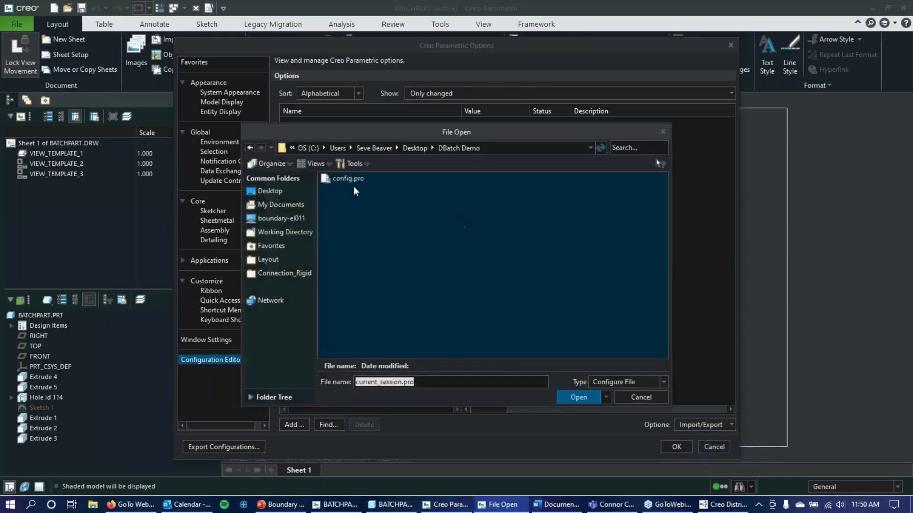
double_click(348, 178)
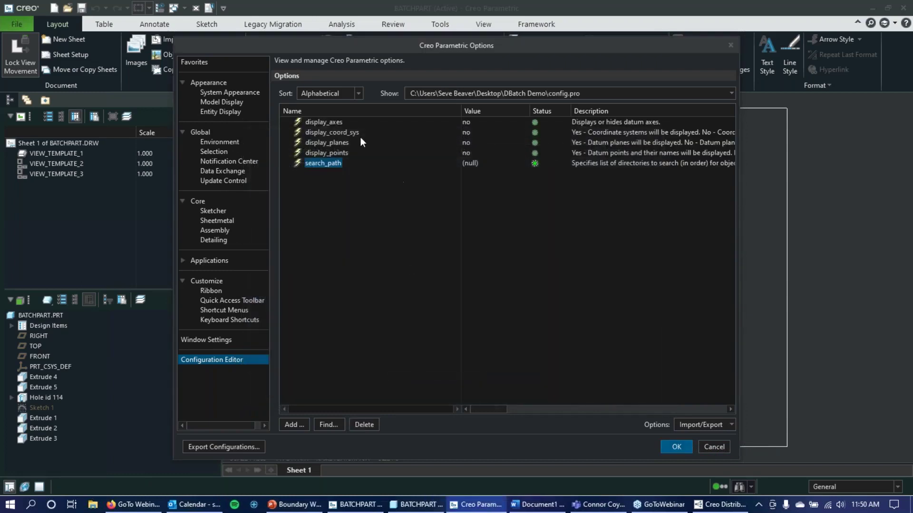
Move the options dialog aside and go through the display_axes, display_coord_sys, display_planes and display_points entries of config.pro.
click(322, 134)
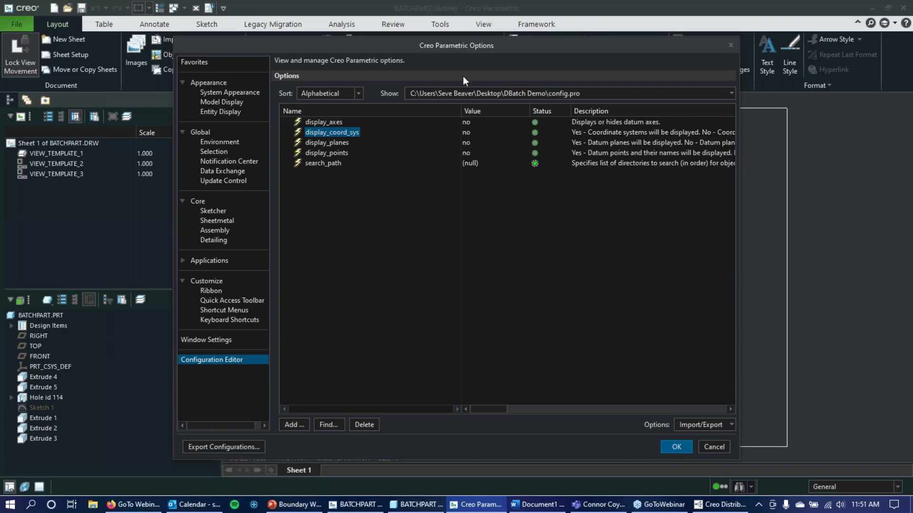
mouse_move(453, 45)
mouse_down()
mouse_move(328, 86)
mouse_move(353, 350)
mouse_move(315, 434)
mouse_move(491, 124)
mouse_up()
drag(428, 50, 376, 50)
click(192, 127)
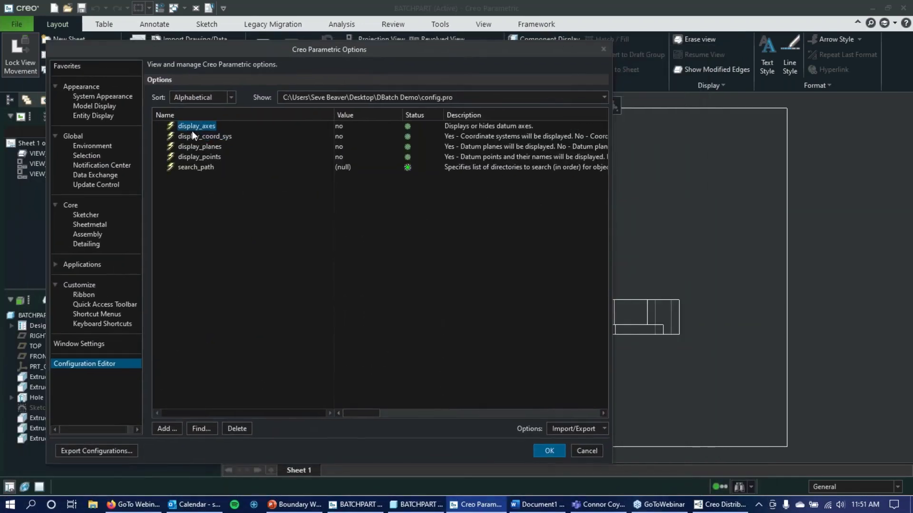
click(192, 136)
click(190, 147)
click(191, 156)
Inspect the values of the four display options and search_path in config.pro, and close the options dialog without applying anything.
click(353, 146)
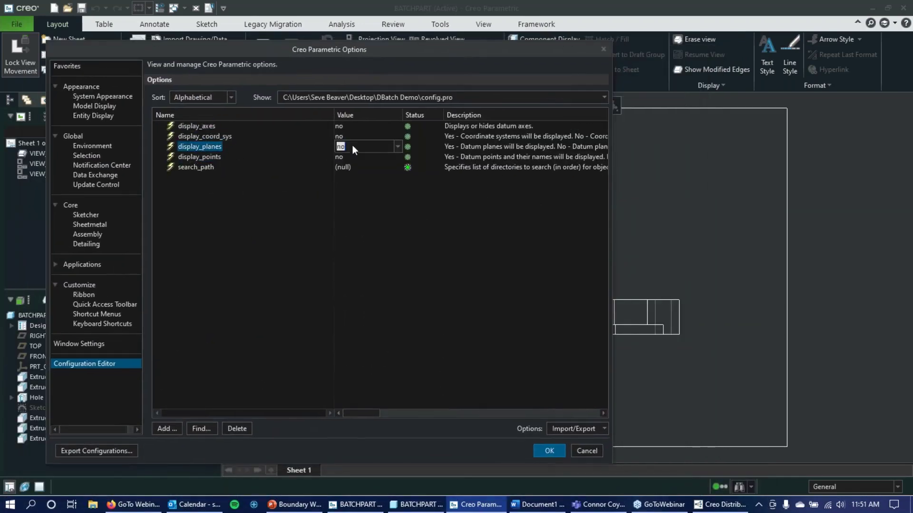
click(350, 157)
click(346, 137)
click(344, 127)
click(347, 147)
click(350, 157)
click(353, 167)
click(378, 171)
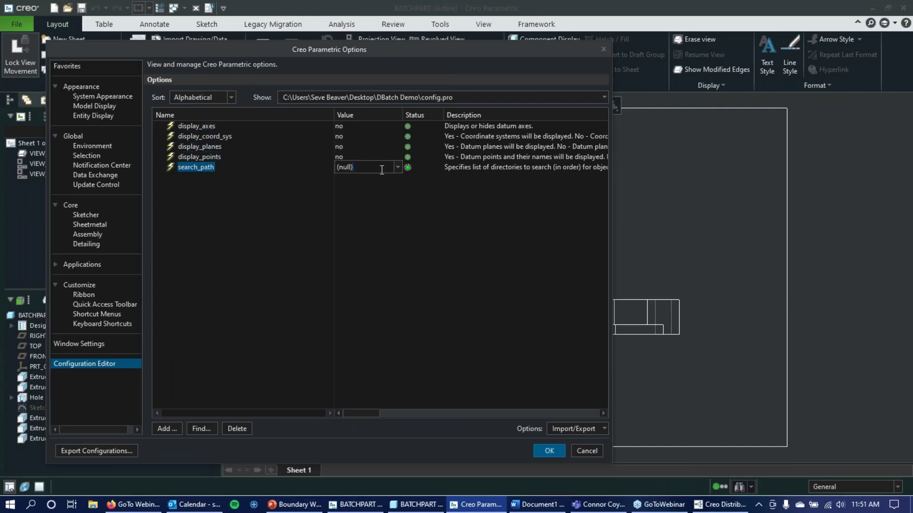
mouse_move(442, 113)
mouse_down()
mouse_move(401, 113)
mouse_move(452, 113)
mouse_move(439, 113)
mouse_up()
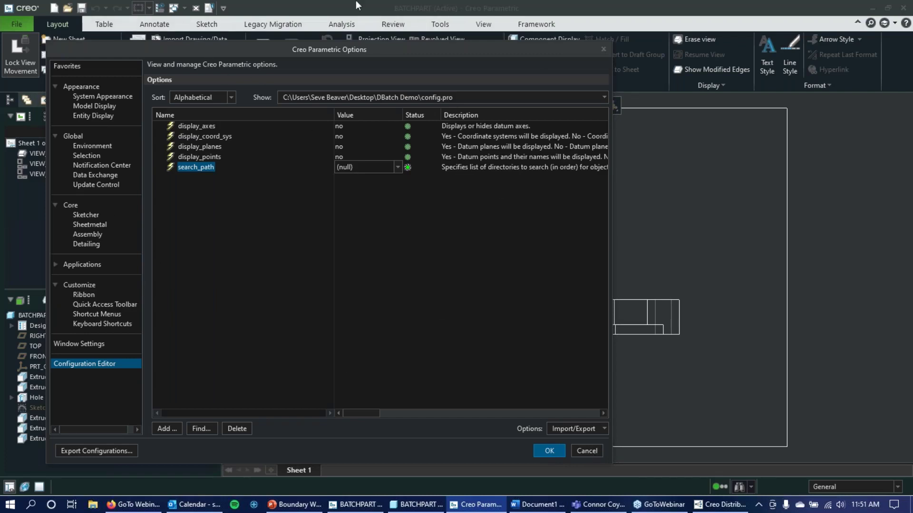
drag(394, 45, 430, 51)
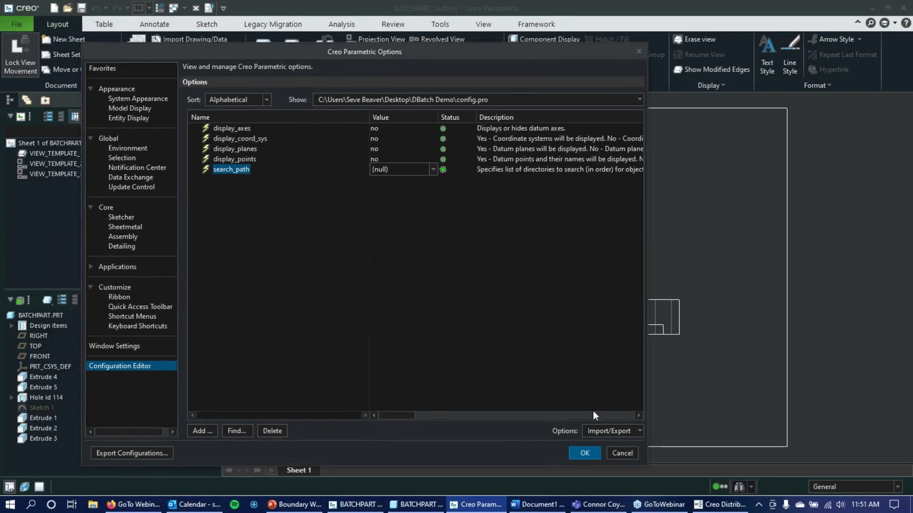
key(Escape)
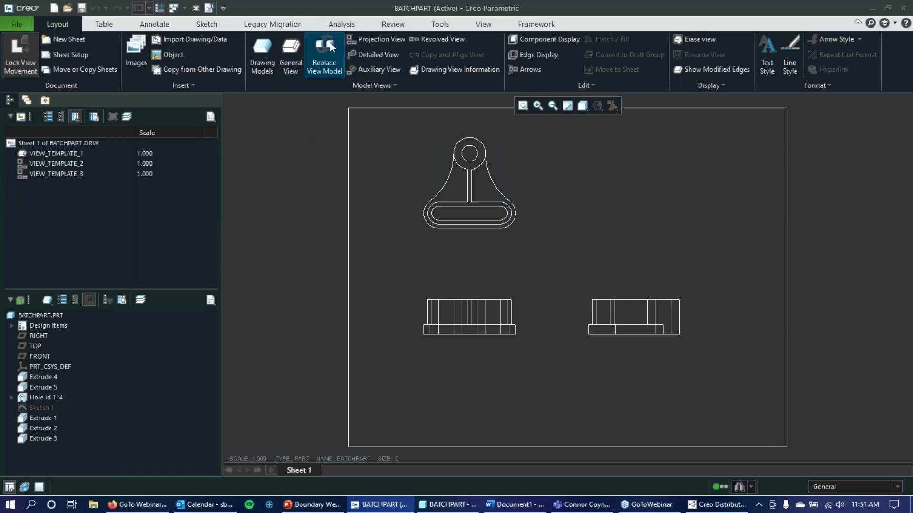
View Creo Parametric's file commands, minimize the BATCHPART drawing window and switch to Creo Distributed Batch.
click(18, 21)
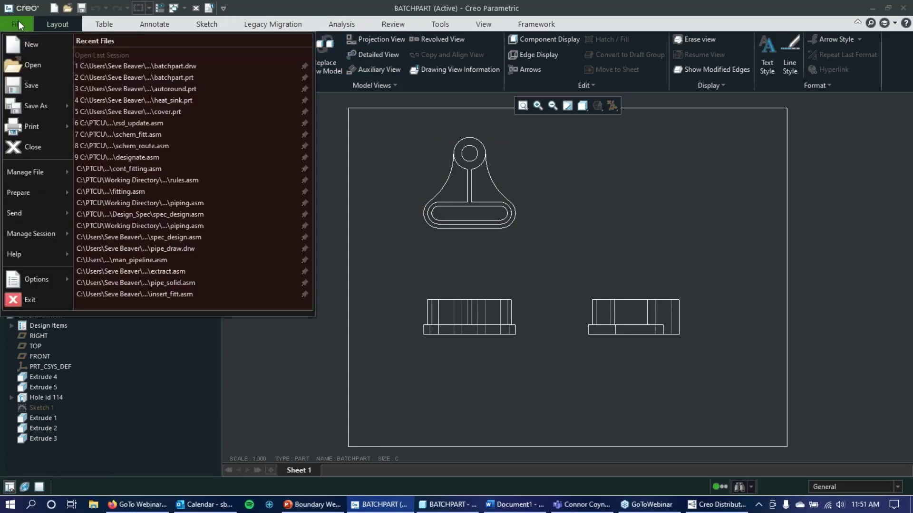
click(545, 130)
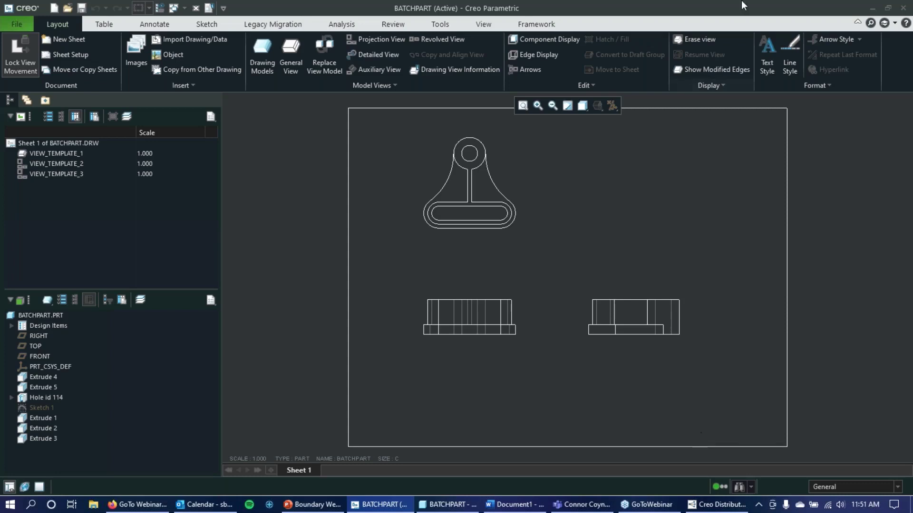
click(875, 10)
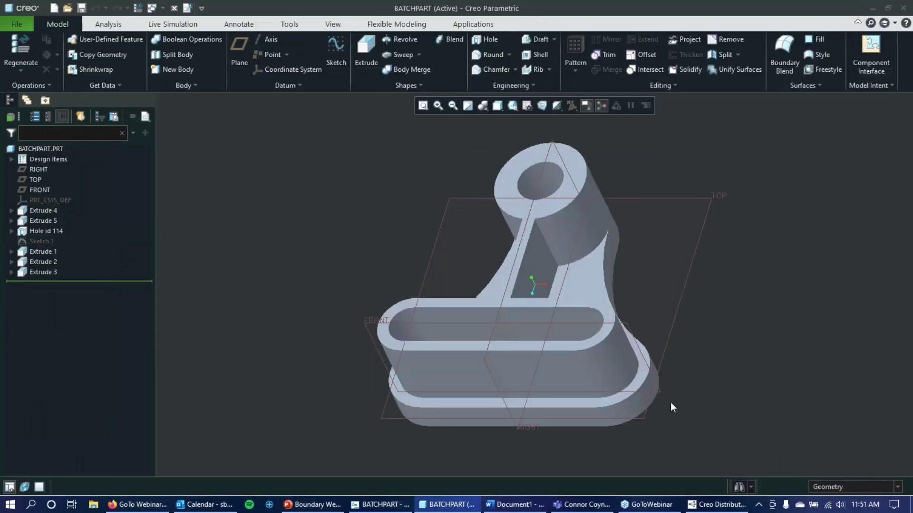
click(707, 505)
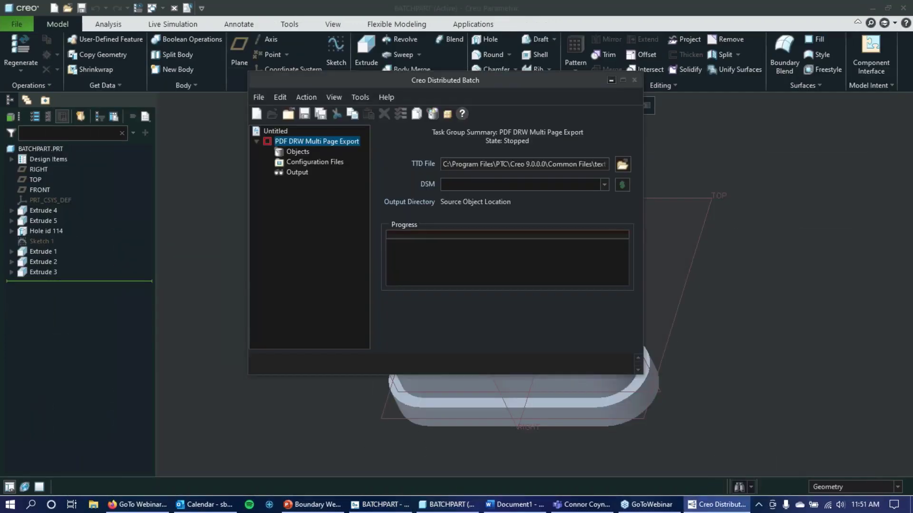
Start saving the untitled batch under a new name in the DBatch Demo folder on the Desktop.
drag(489, 79, 500, 106)
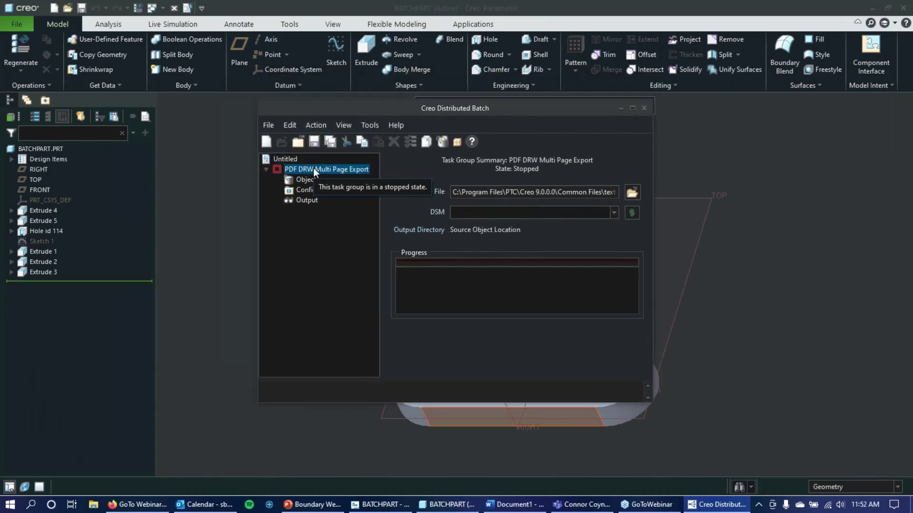
click(267, 127)
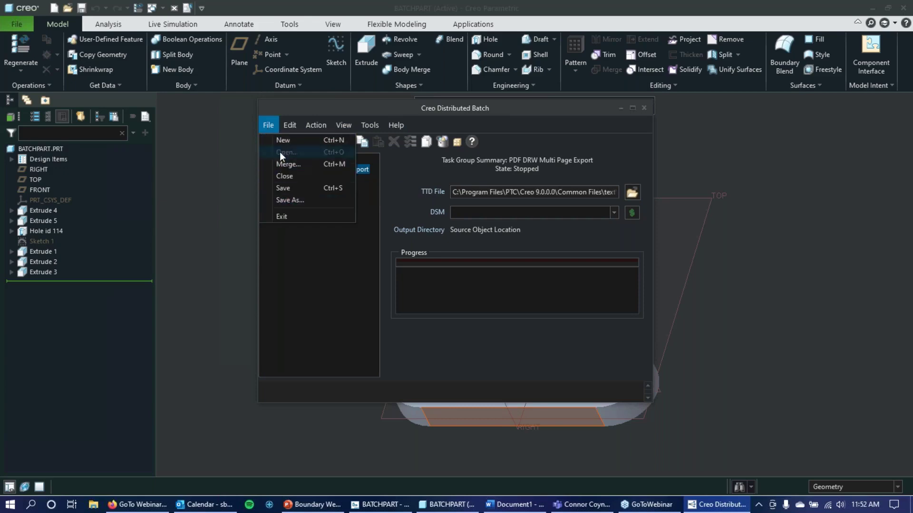
click(285, 200)
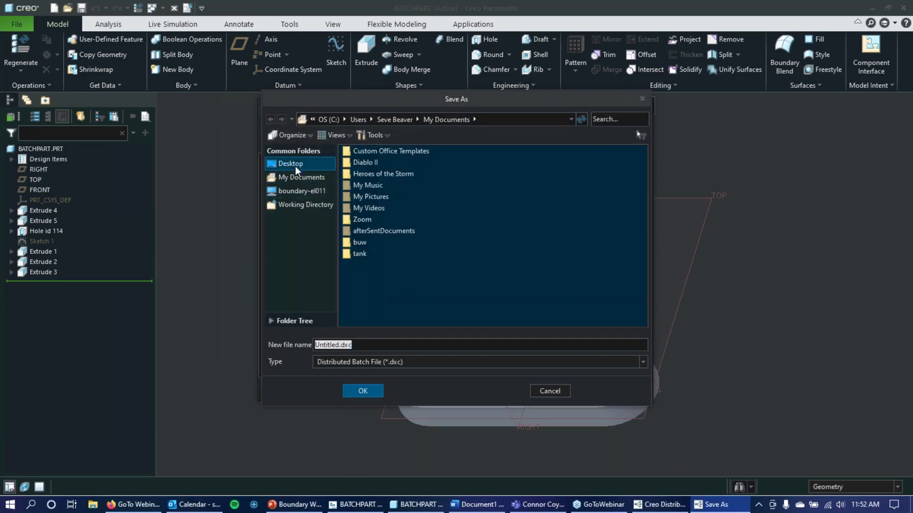
click(296, 164)
double_click(371, 266)
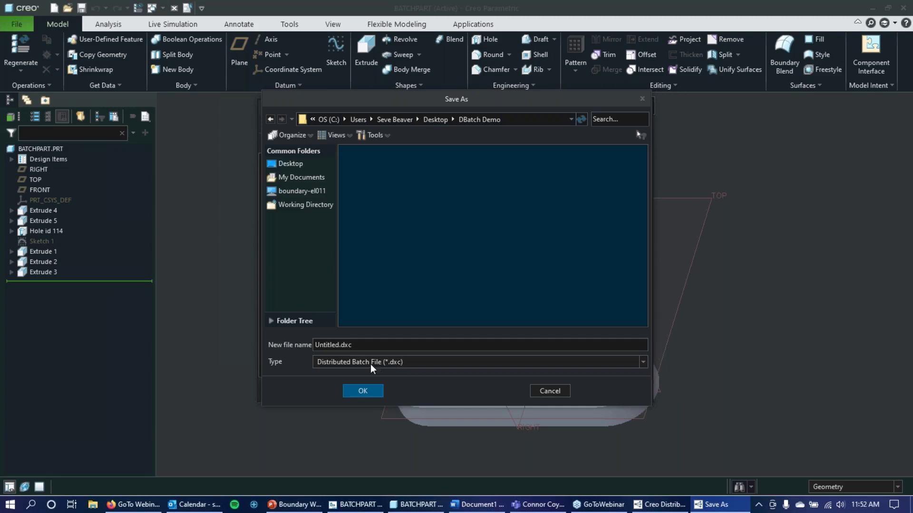
Name the batch file drawingplot, save it and acknowledge the Windchill authentication warning.
click(333, 345)
double_click(333, 345)
click(334, 345)
drag(340, 345, 303, 344)
text(drawingpo)
key(BackSpace)
text(lot)
click(369, 392)
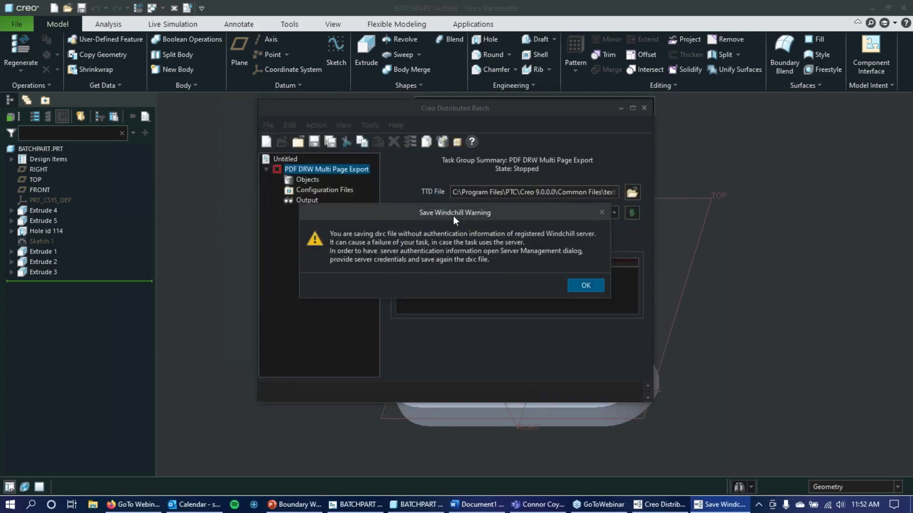
drag(453, 216, 430, 203)
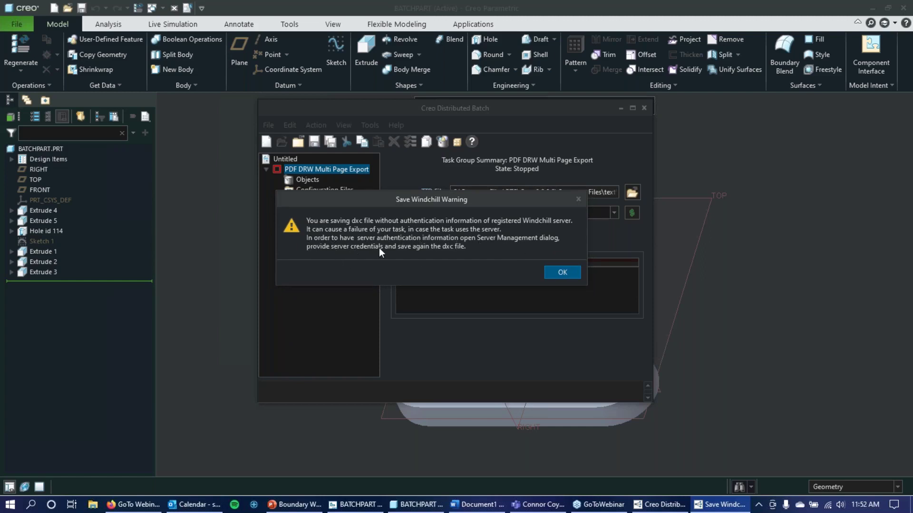
click(562, 272)
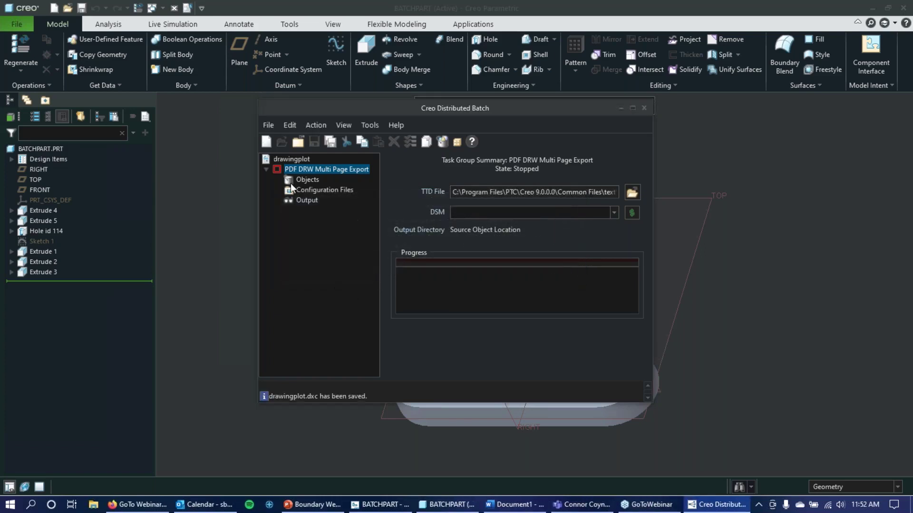
Open Server Management, select the Boundary Windchill server and dismiss its sign-in requests without entering credentials.
click(368, 124)
mouse_move(396, 125)
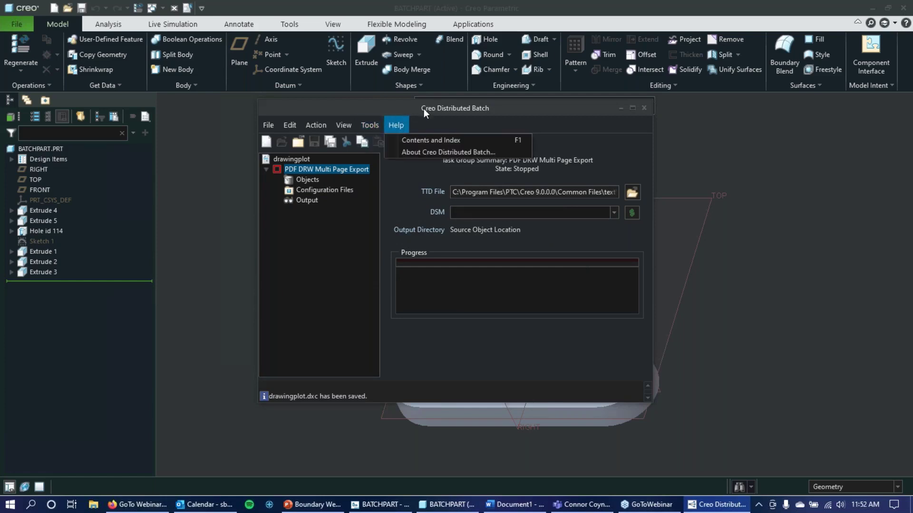
click(424, 109)
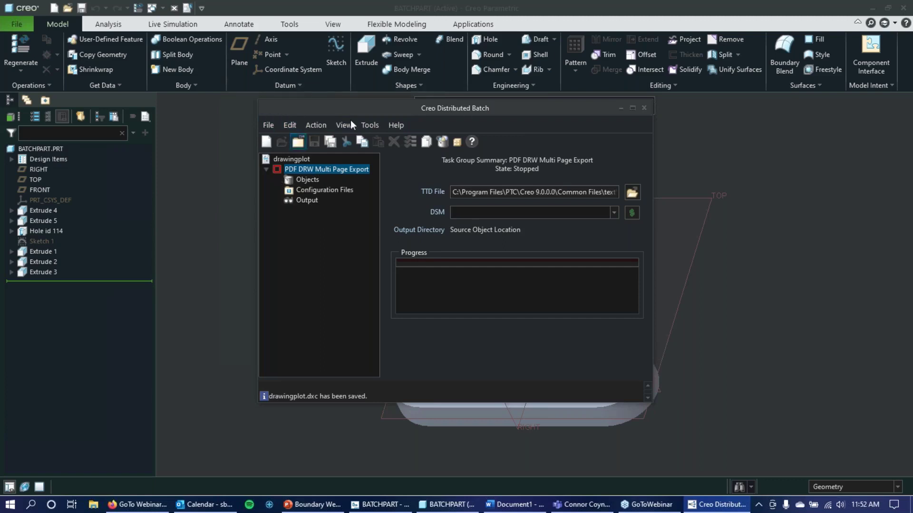
click(369, 125)
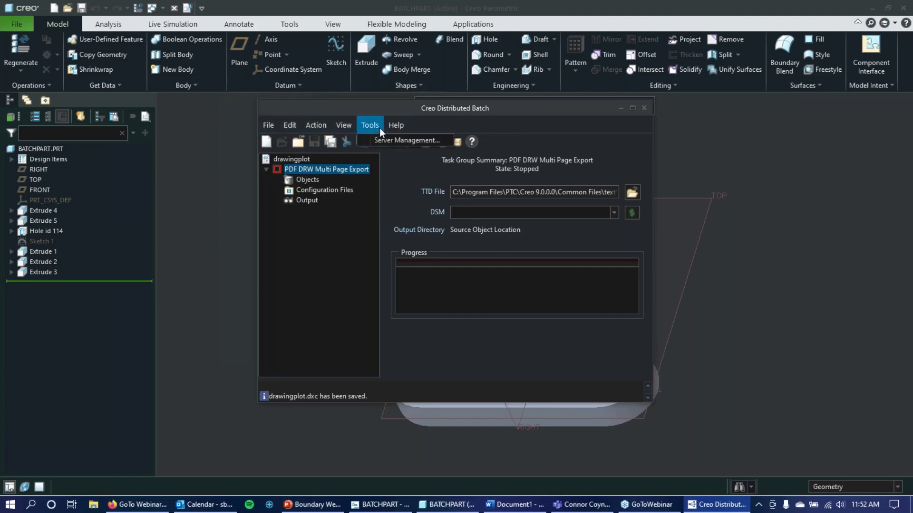
click(390, 139)
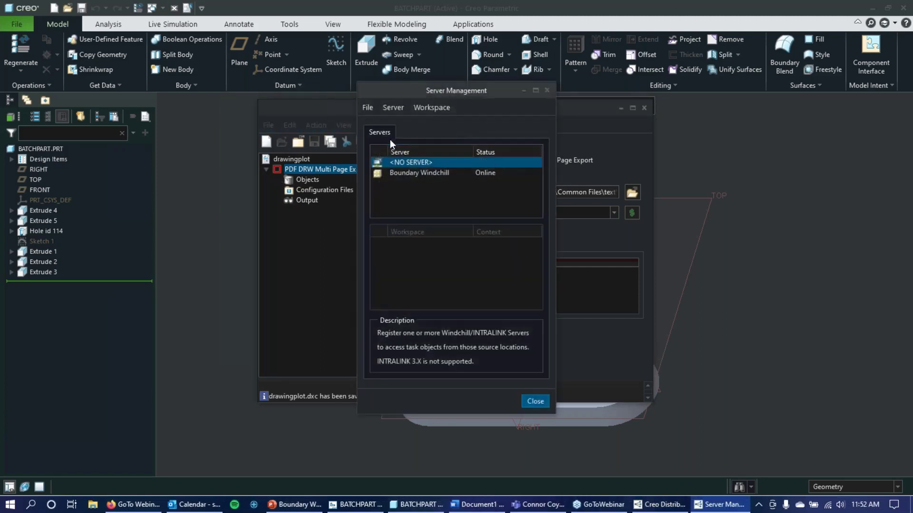
click(412, 172)
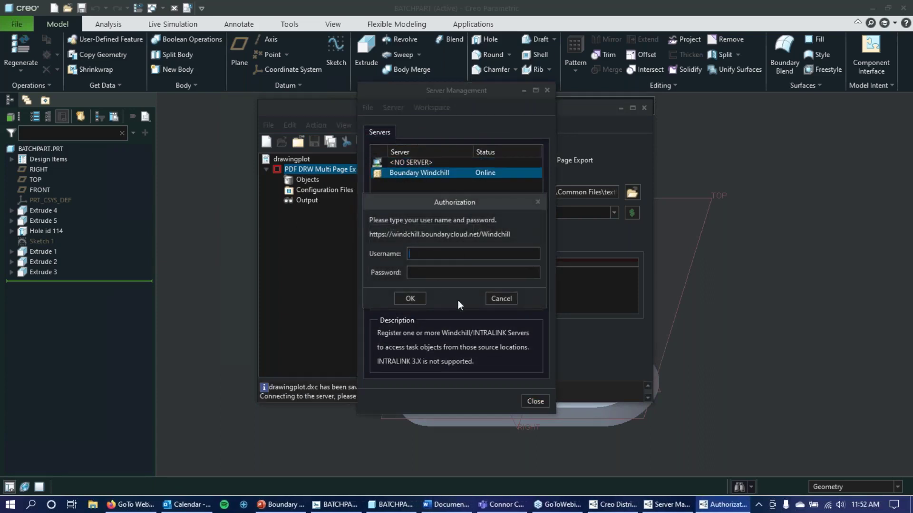
click(538, 201)
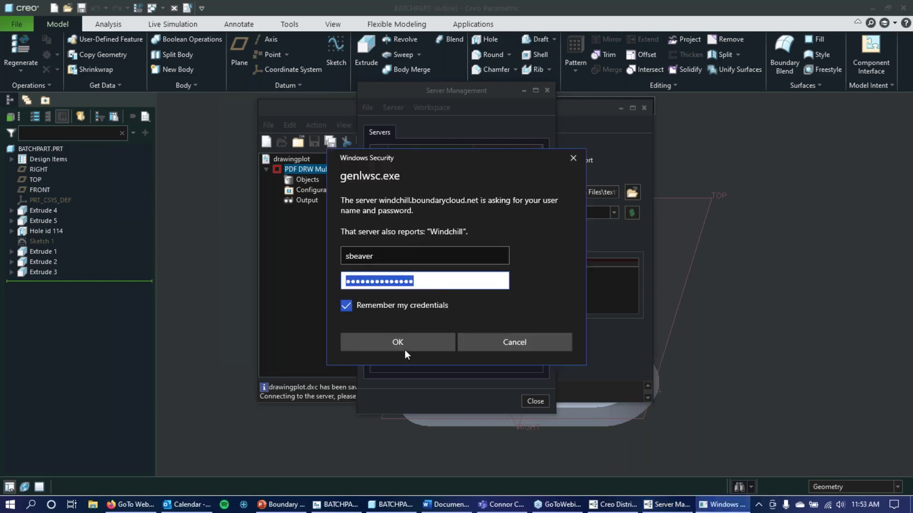
click(518, 346)
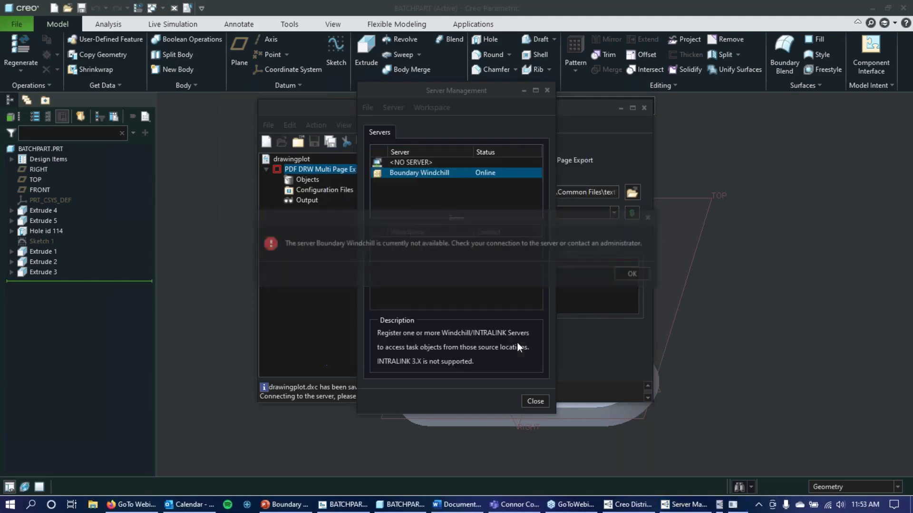
click(632, 273)
View the commands for saving server settings and registering a new server, and close Server Management.
click(369, 108)
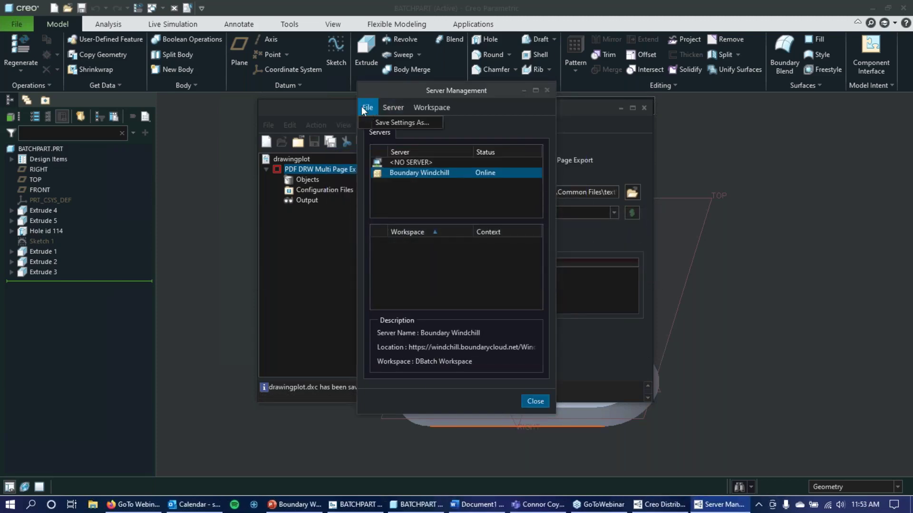
click(418, 205)
right_click(420, 196)
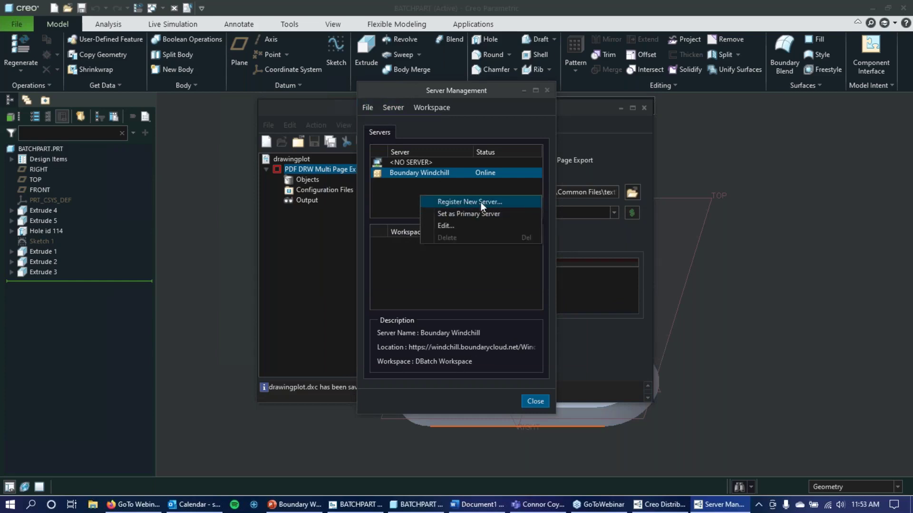
click(407, 197)
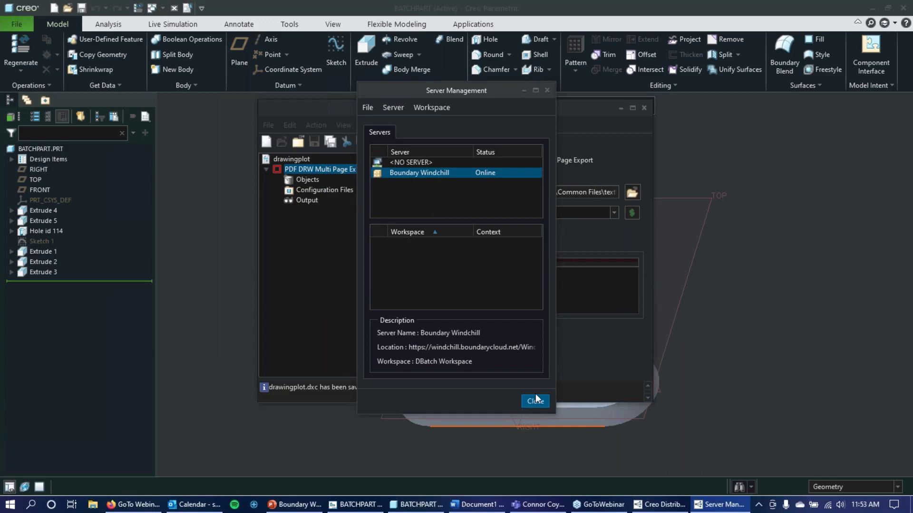
click(534, 403)
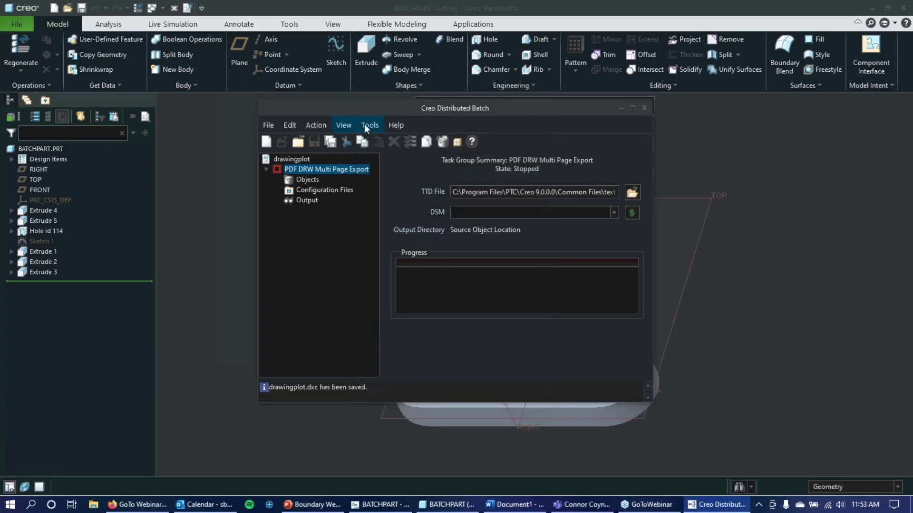
click(376, 125)
click(440, 114)
drag(521, 108, 433, 148)
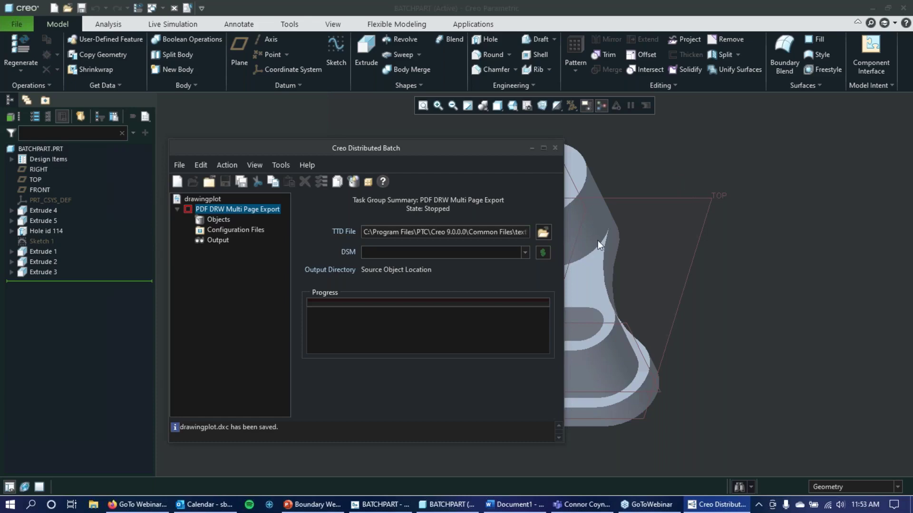
drag(450, 149, 584, 147)
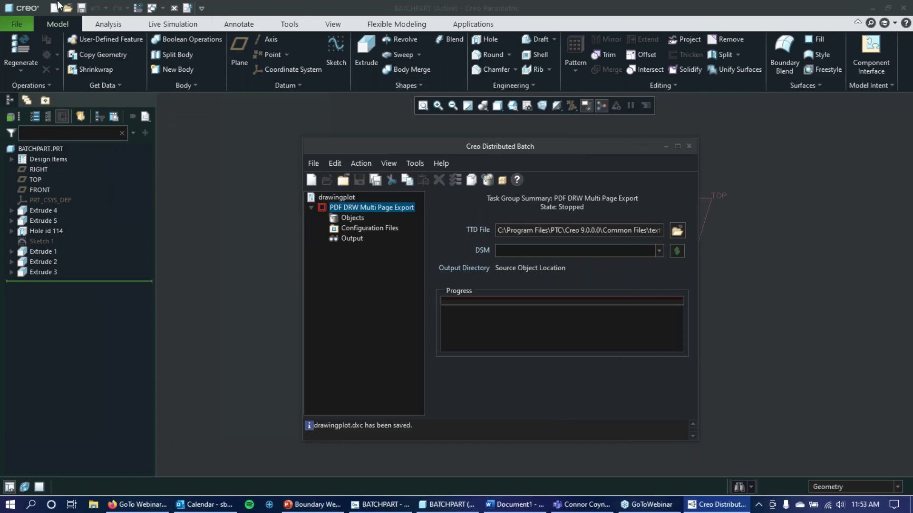
Switch to the BATCHPART part window, bring up the BATCHPART drawing window and put the drawing away again.
click(450, 505)
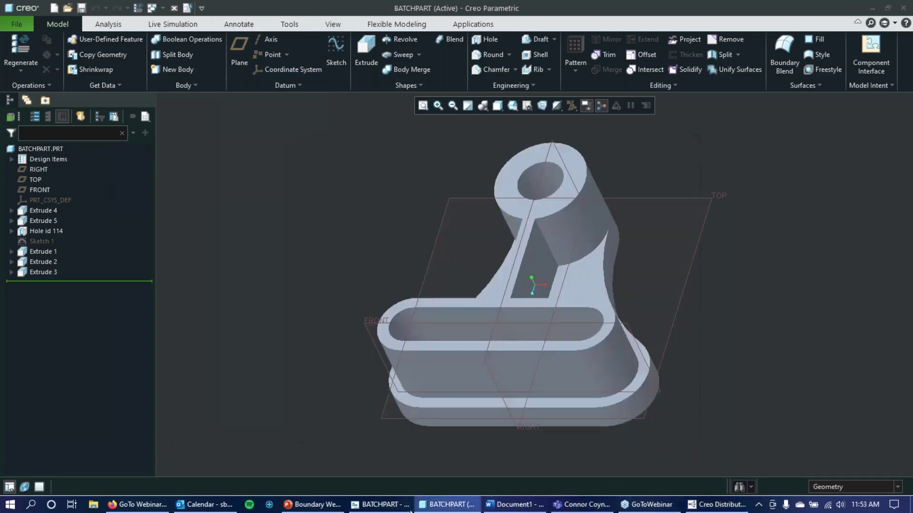
click(380, 505)
drag(566, 1, 467, 65)
click(778, 70)
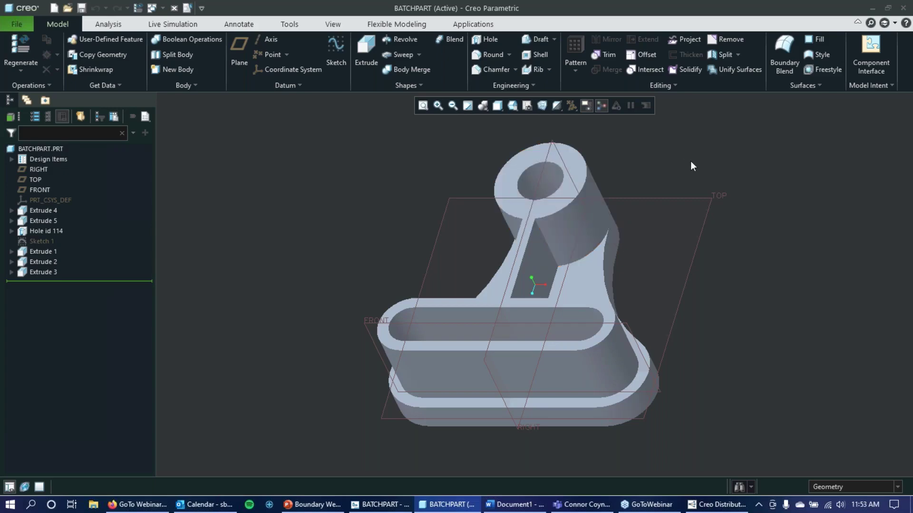
Switch back to Creo Distributed Batch and set the task group's DSM to Standalone.
click(717, 504)
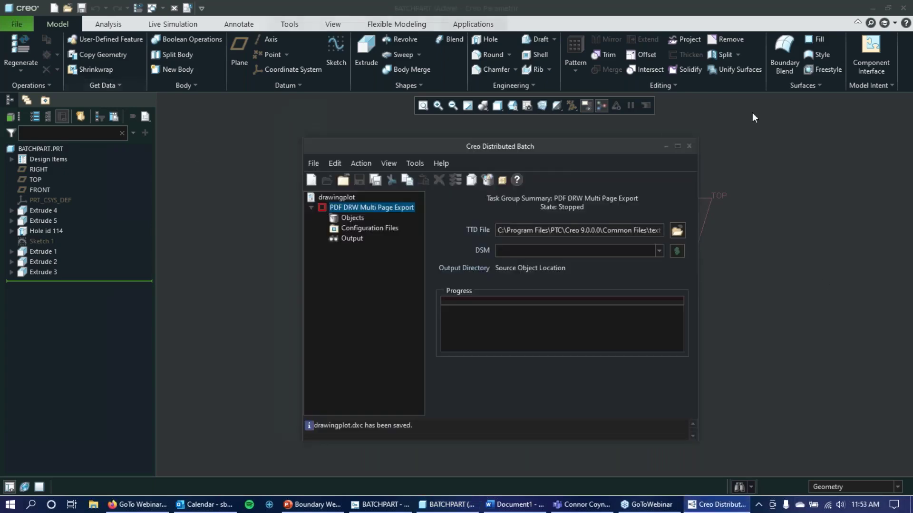
drag(524, 147, 263, 105)
click(397, 208)
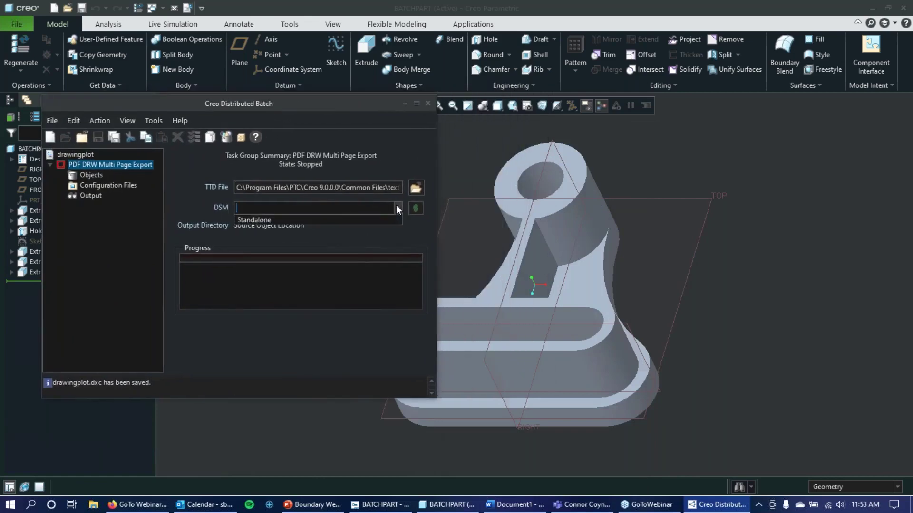
click(320, 219)
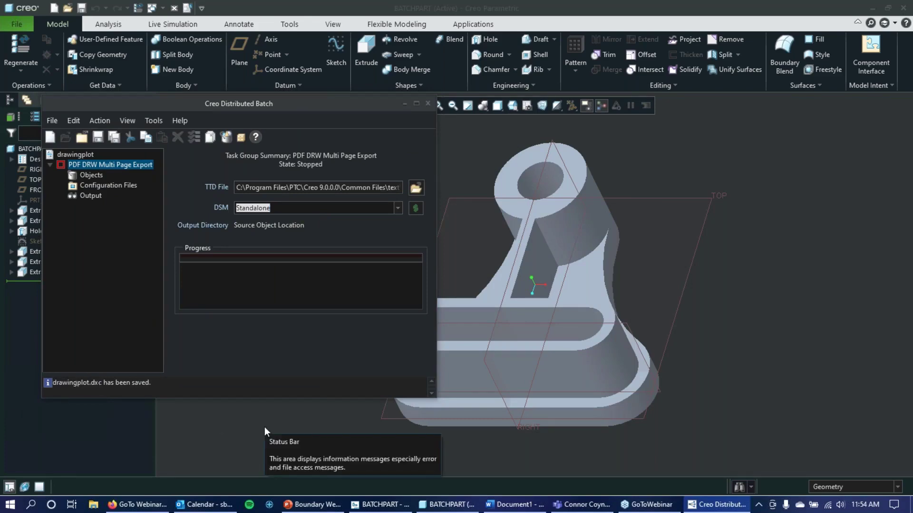
drag(279, 104, 361, 130)
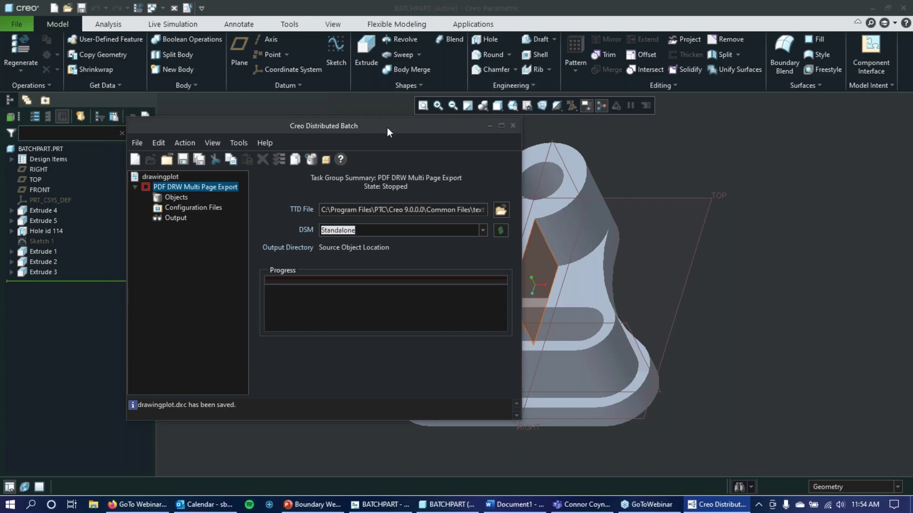
drag(387, 128, 356, 163)
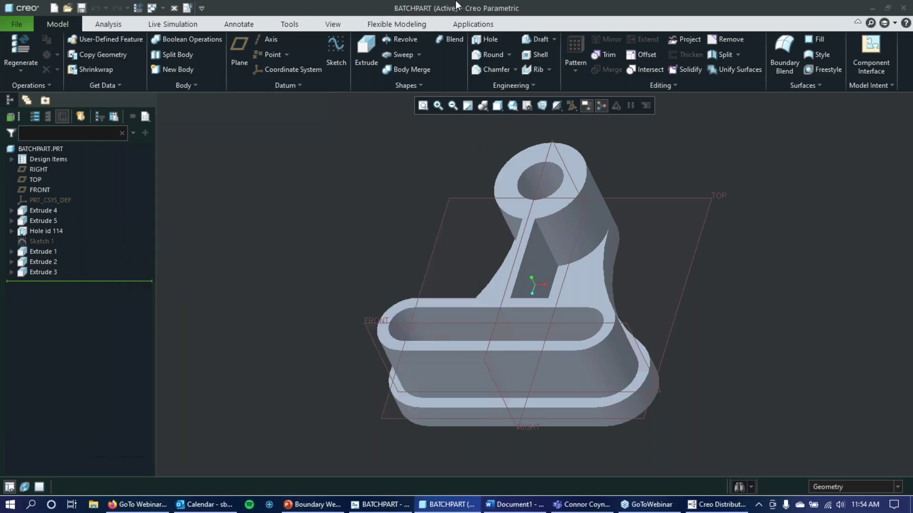
click(427, 4)
click(711, 510)
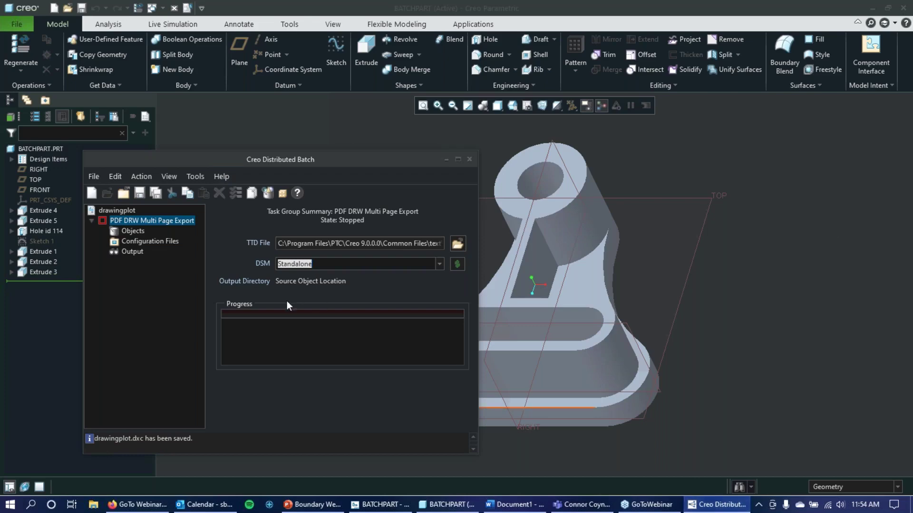
drag(342, 163, 495, 170)
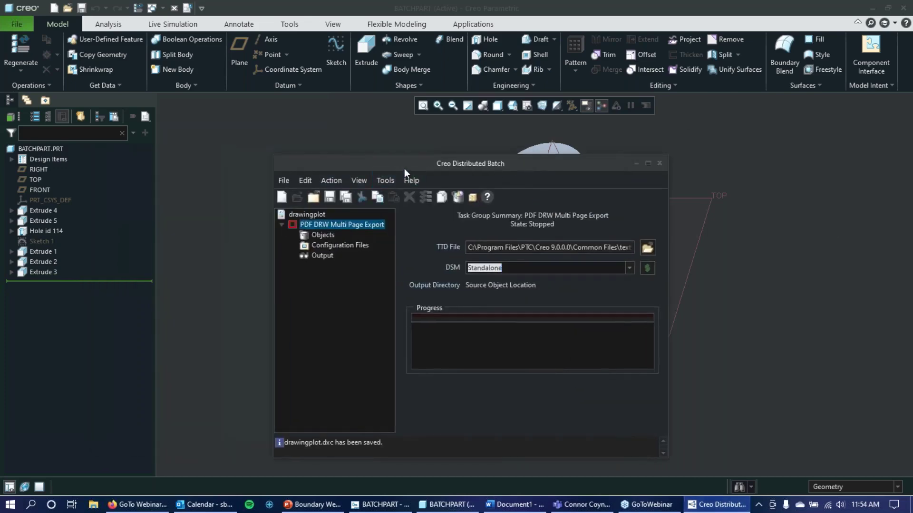
drag(404, 168, 330, 122)
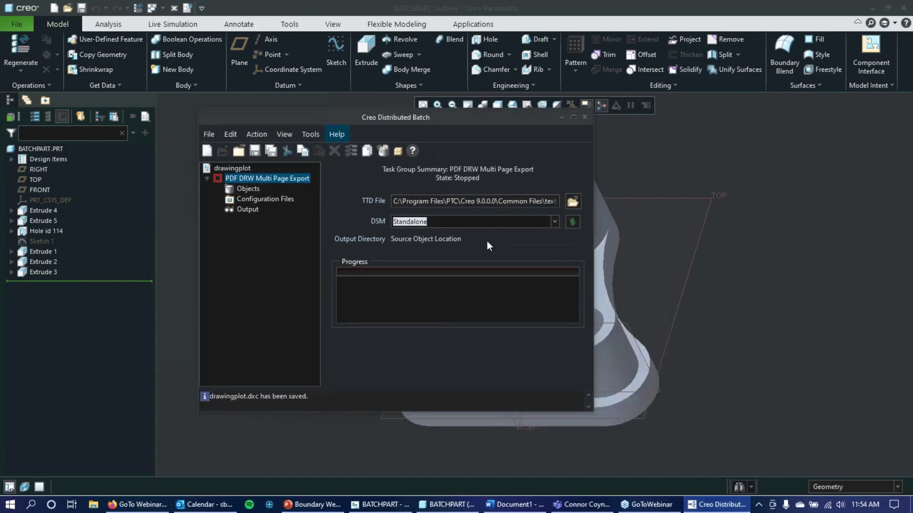
View the drawingplot batch summary and the actions available for its task groups.
click(226, 168)
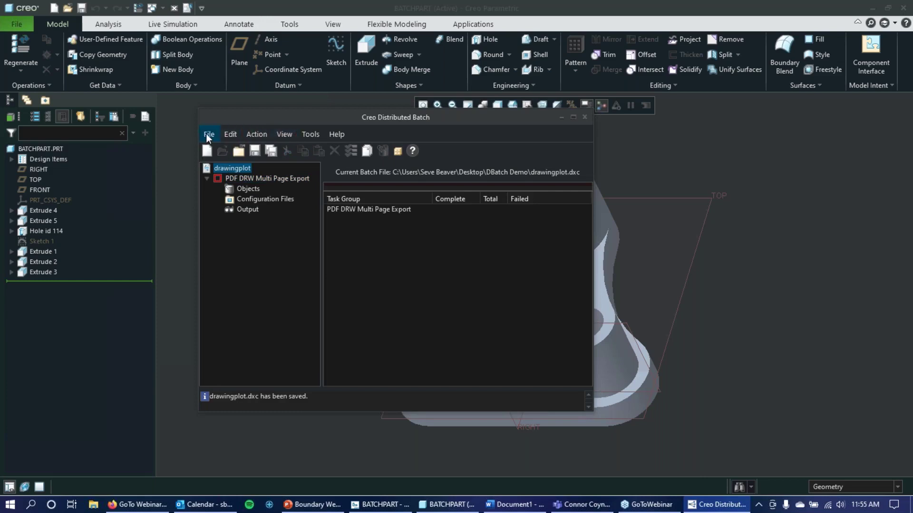
drag(387, 116, 403, 116)
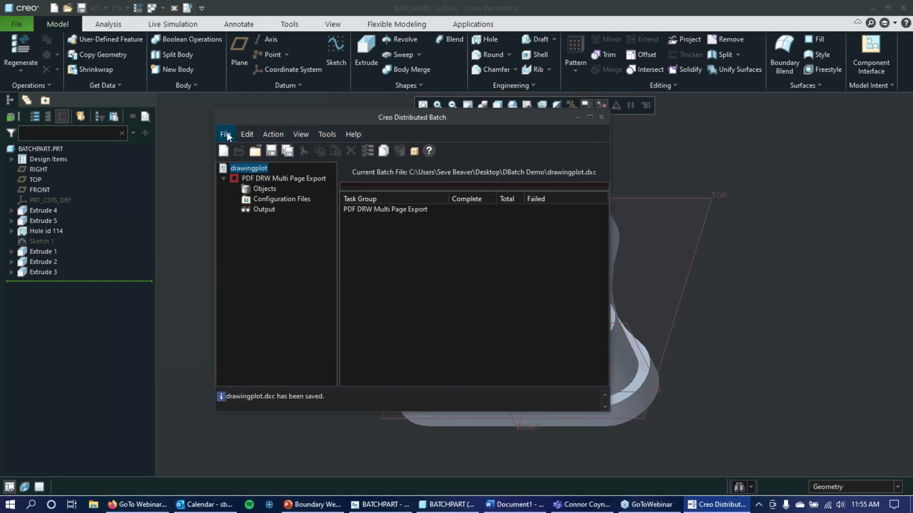
click(304, 134)
mouse_move(282, 133)
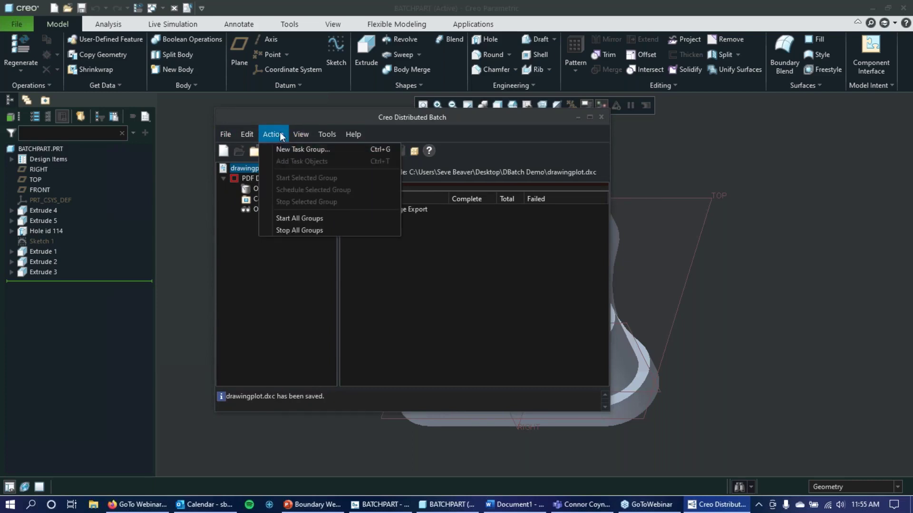
Go through the PDF DRW Multi Page Export group's summary, objects and configuration files.
click(253, 178)
click(253, 178)
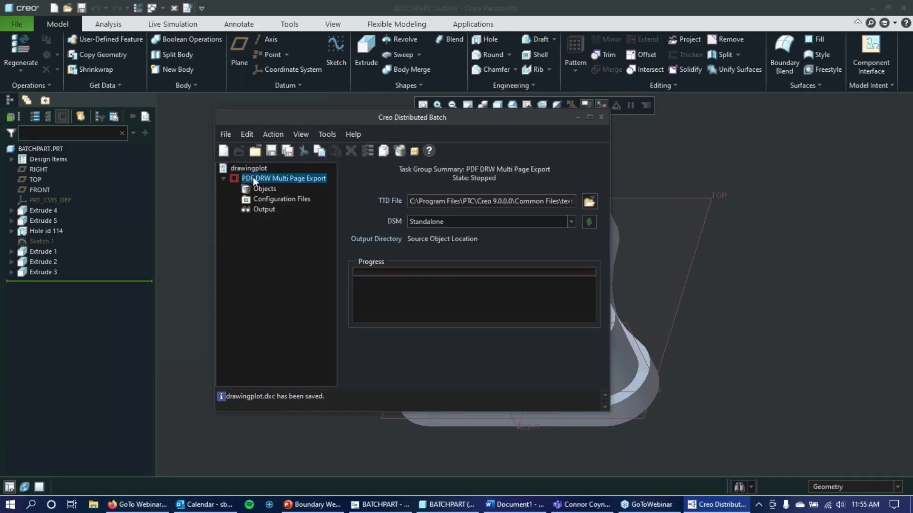
click(261, 189)
click(263, 198)
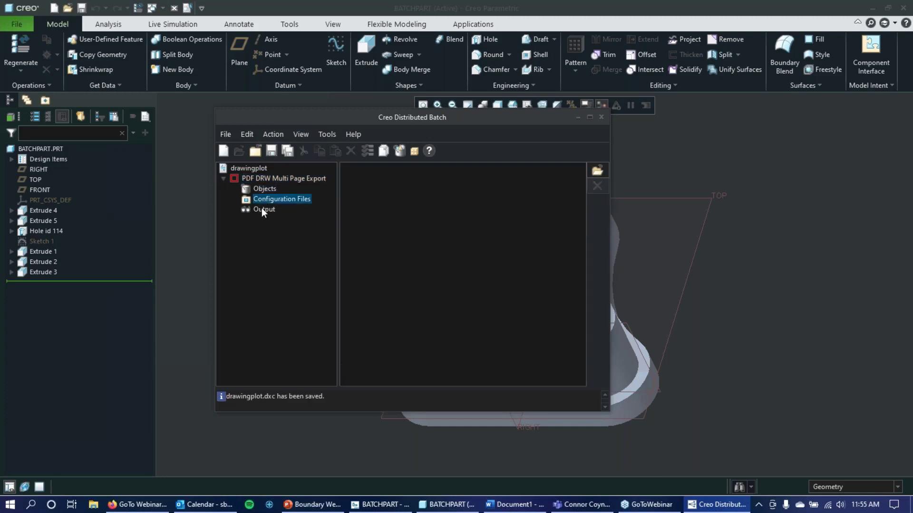
Look over the PDF DRW Multi Page Export group's output and objects, and read its full TTD file path and DSM setting.
click(262, 211)
click(258, 188)
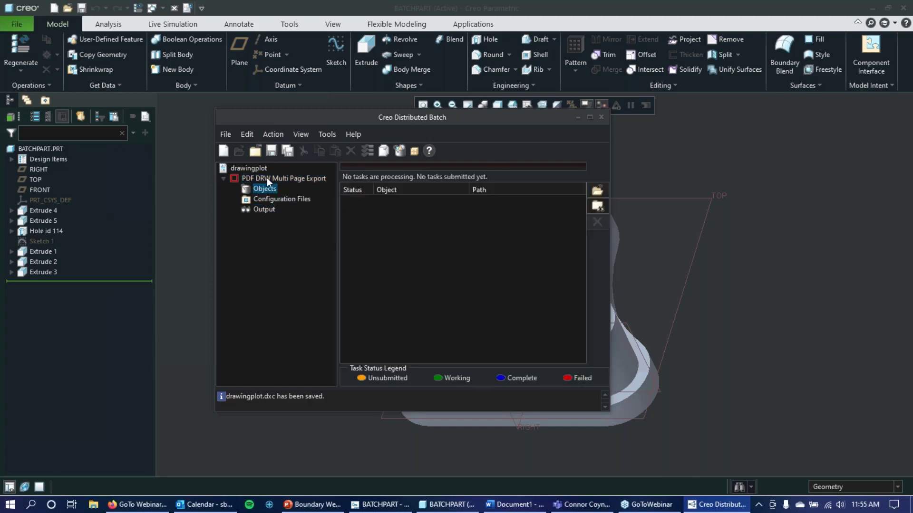
click(266, 178)
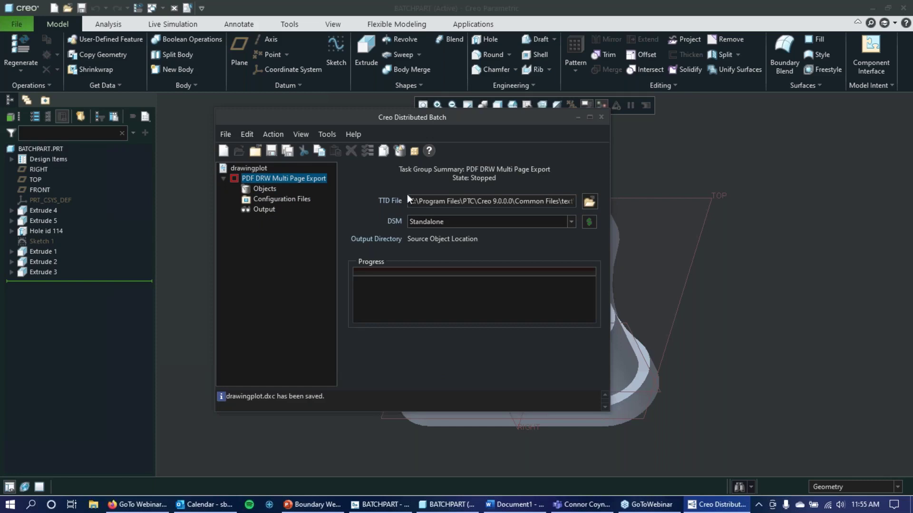
drag(410, 200, 579, 199)
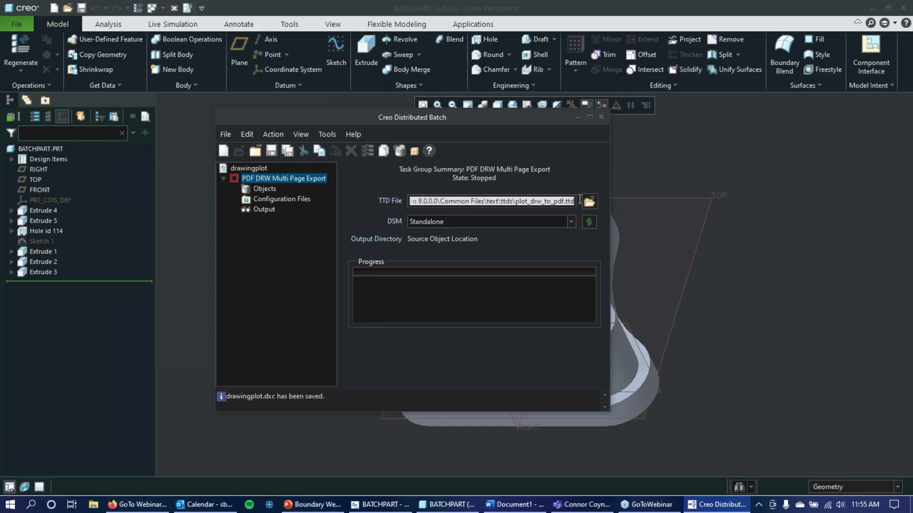
click(536, 201)
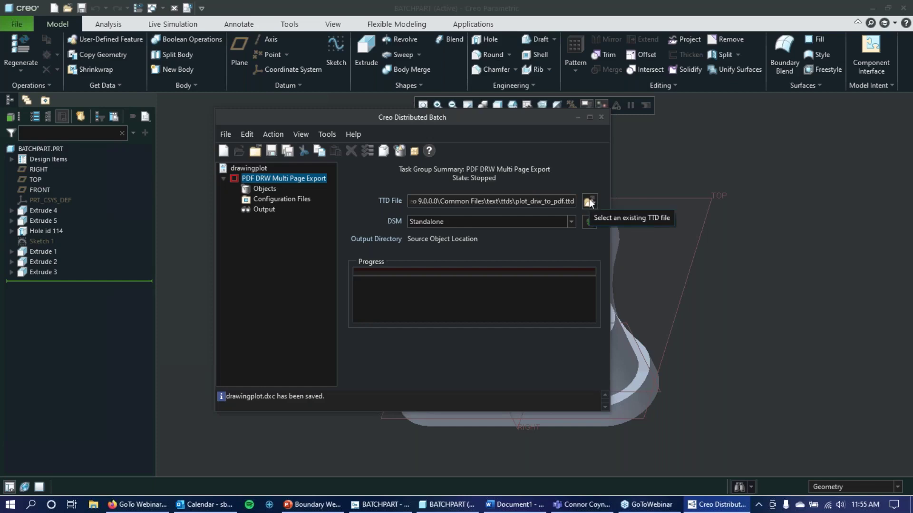
click(511, 202)
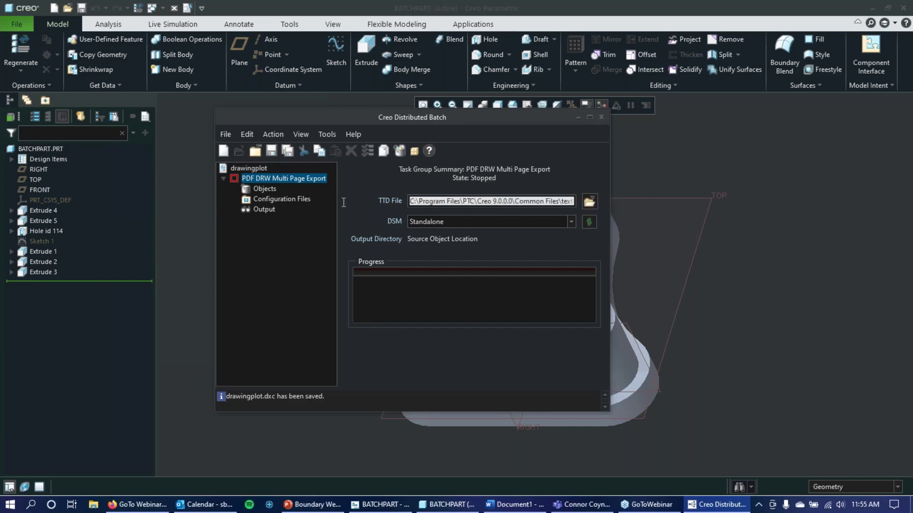
click(430, 222)
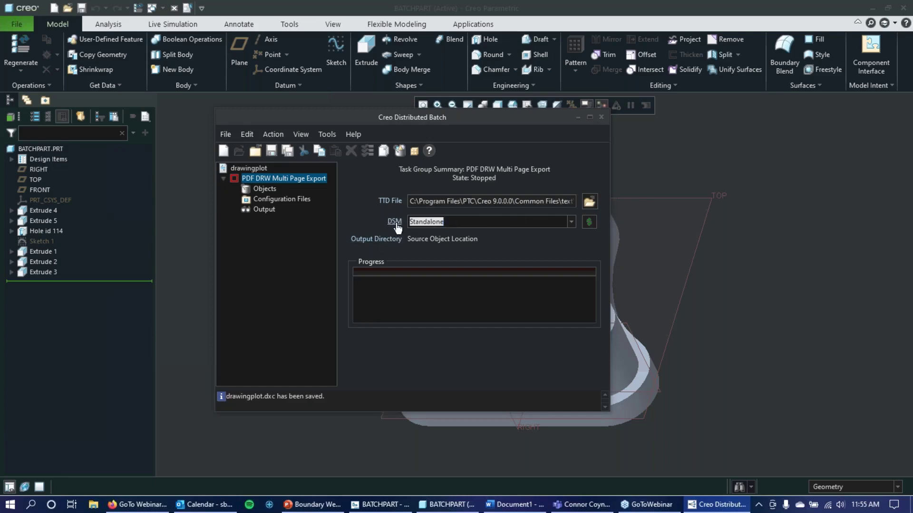
click(488, 243)
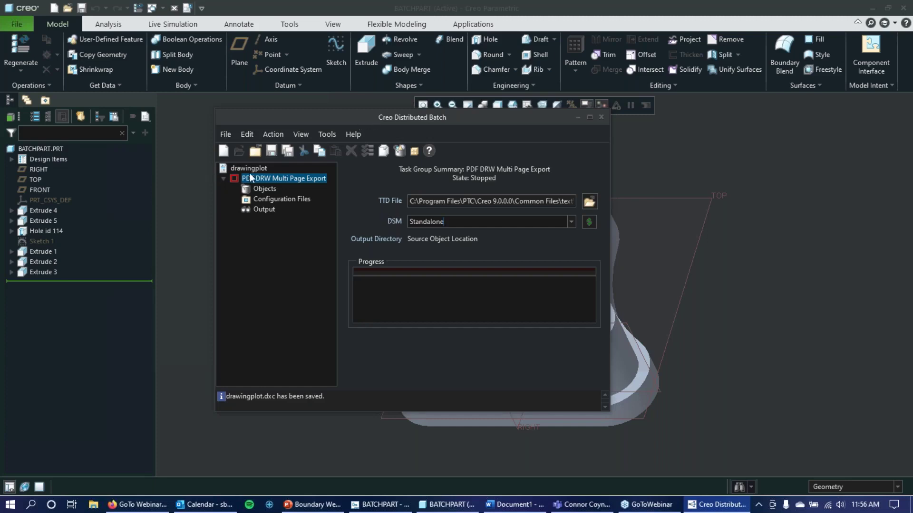
Go through the group's objects, configuration files and output settings, and check the available DSM choices, keeping Standalone.
click(266, 188)
click(268, 199)
click(266, 209)
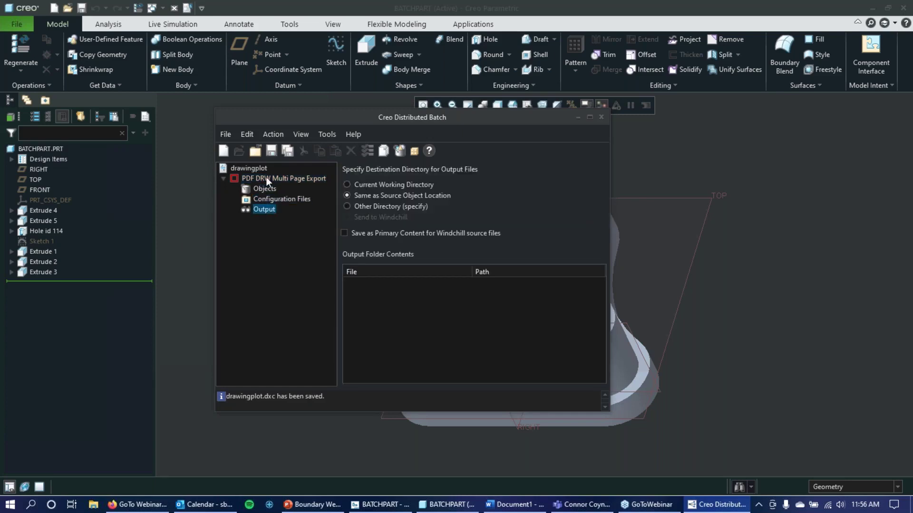
click(269, 178)
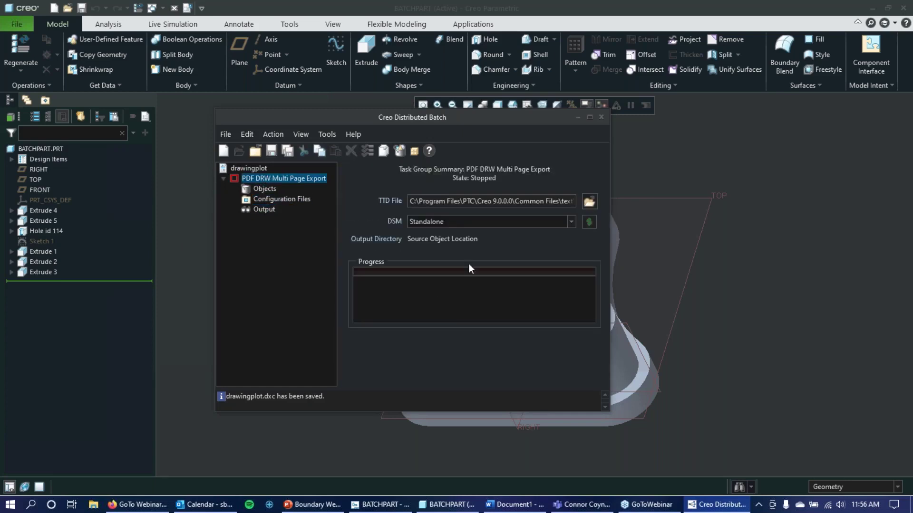
click(573, 221)
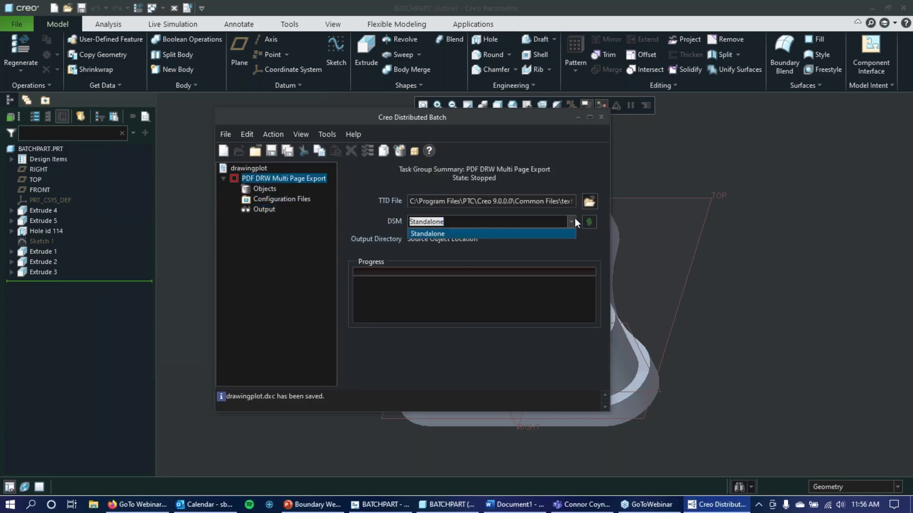
click(443, 233)
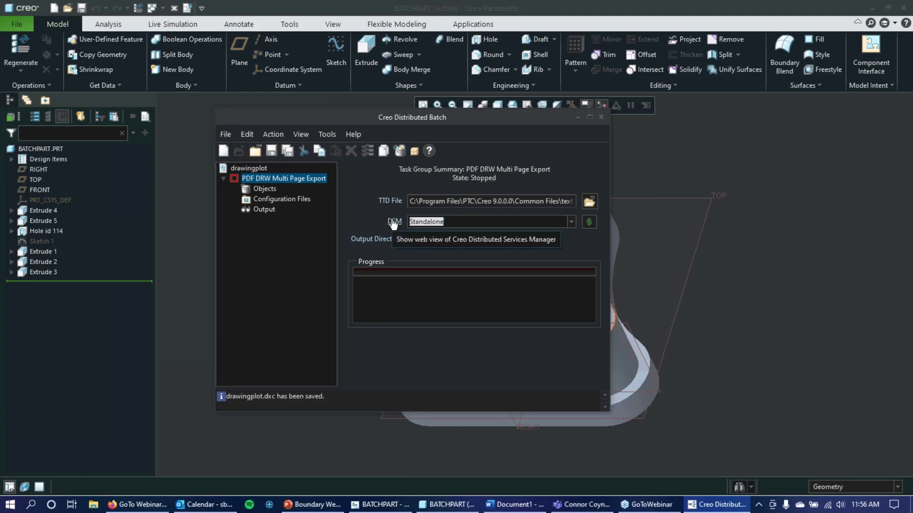
click(571, 222)
click(571, 224)
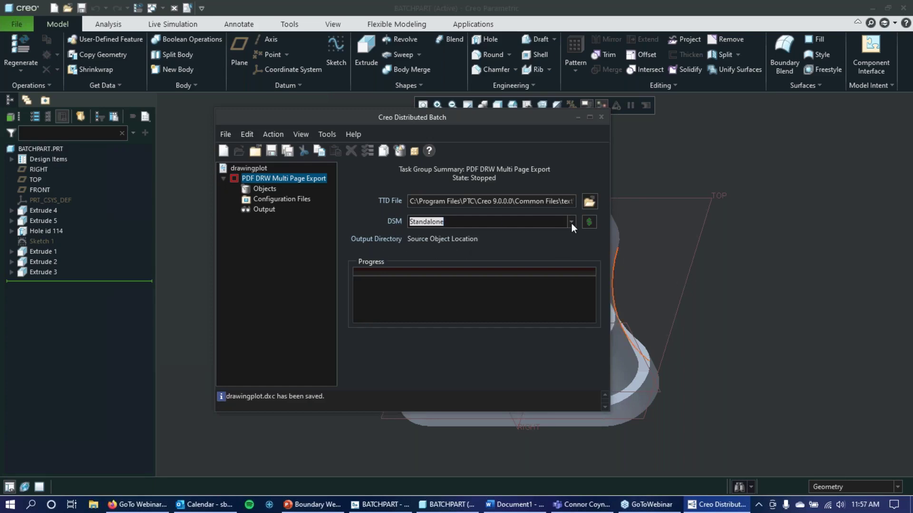
Add the drawing batchpart.drw.1 from the DBatch Demo folder to the task group's objects.
click(264, 189)
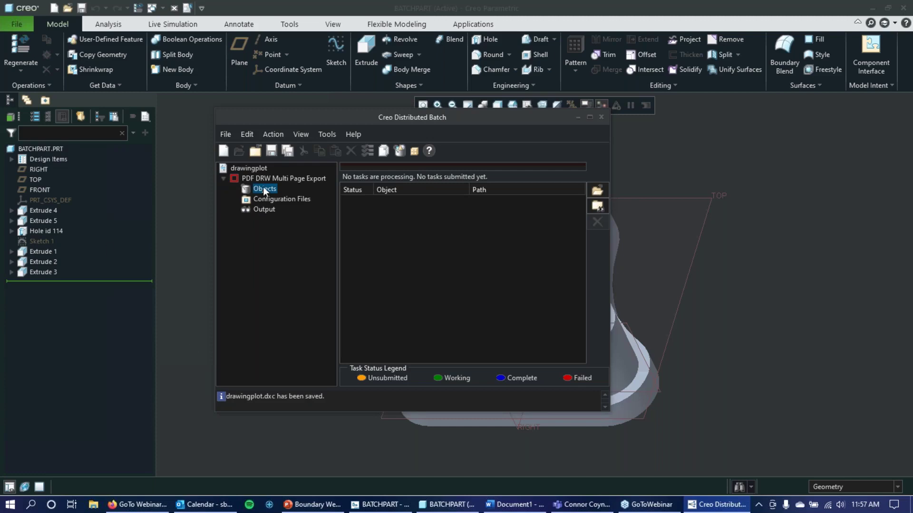
click(598, 190)
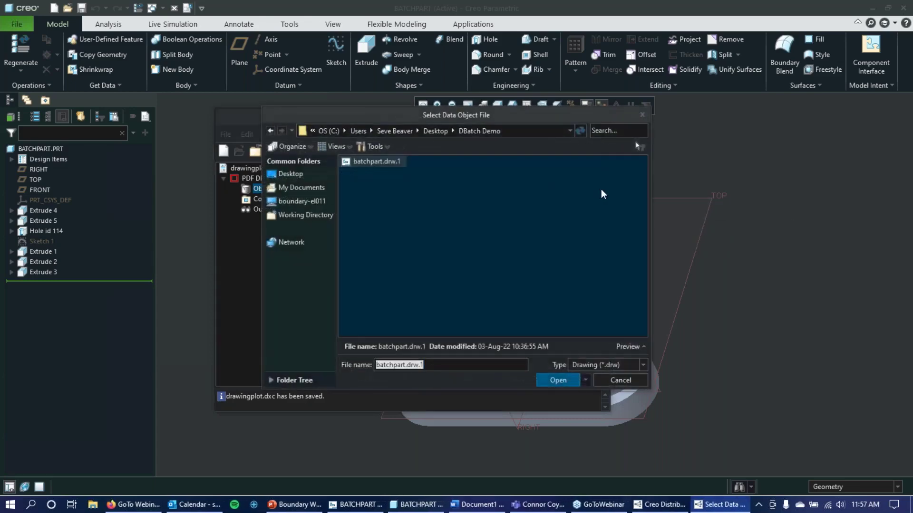
drag(445, 115, 611, 123)
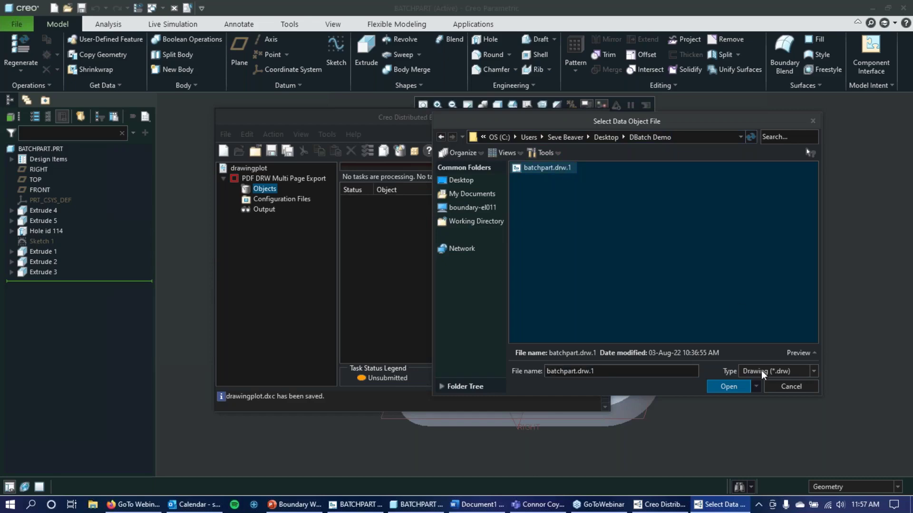
click(729, 386)
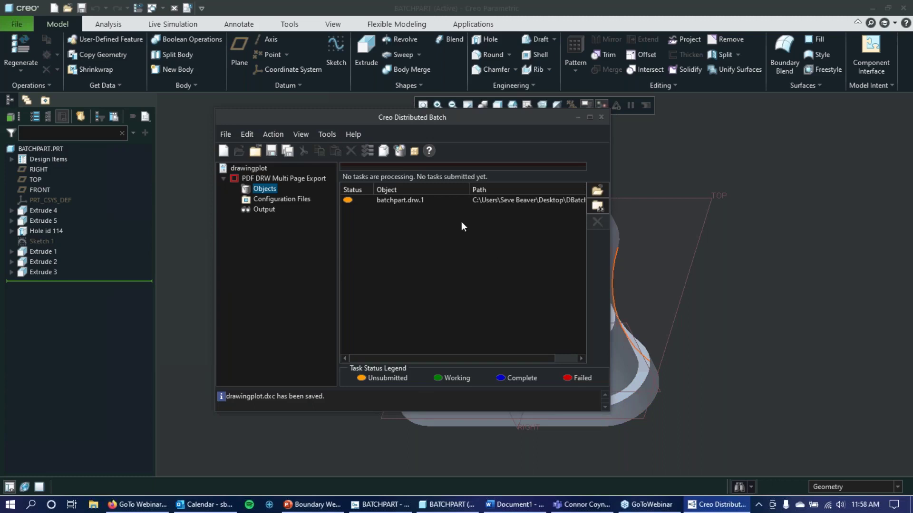
Add config.pro from the DBatch Demo folder to the task group's configuration files.
click(280, 199)
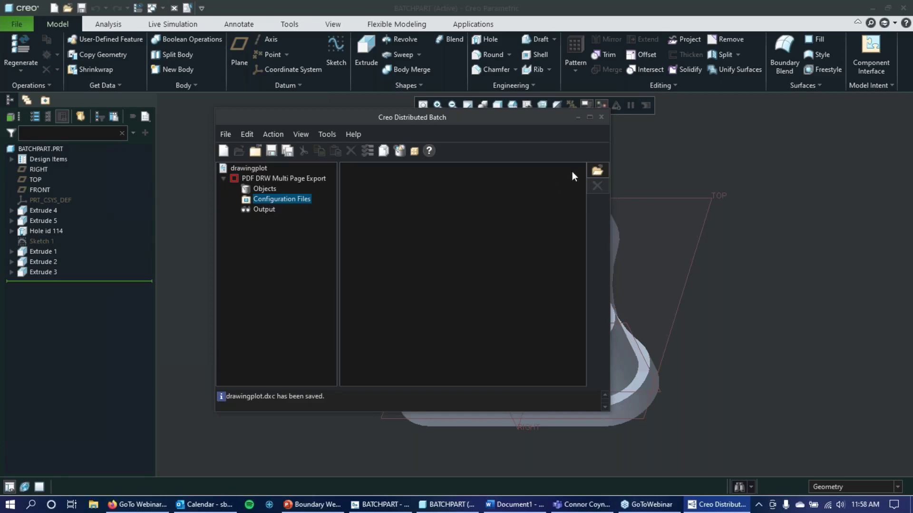
click(281, 179)
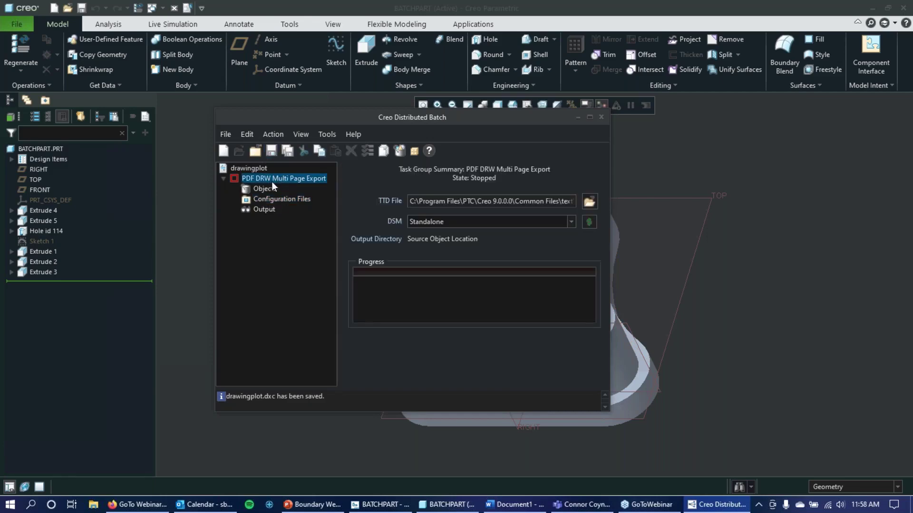
click(283, 201)
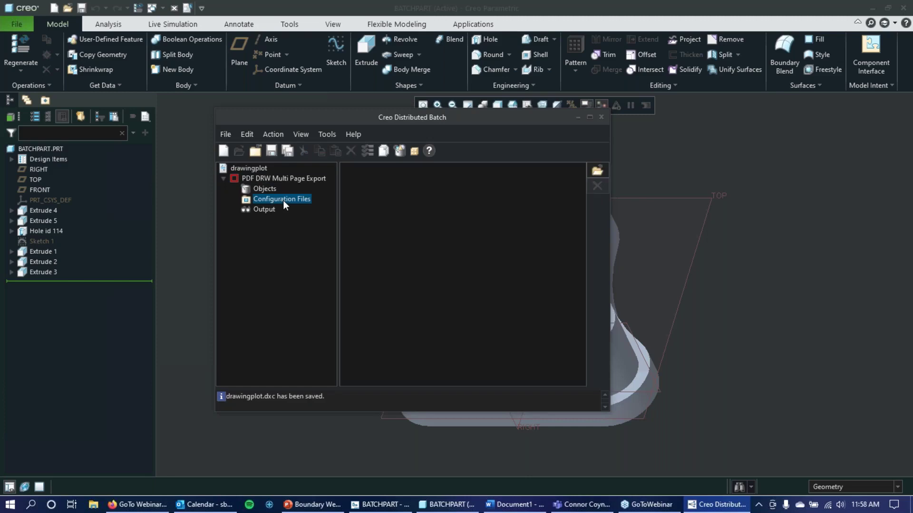
click(598, 170)
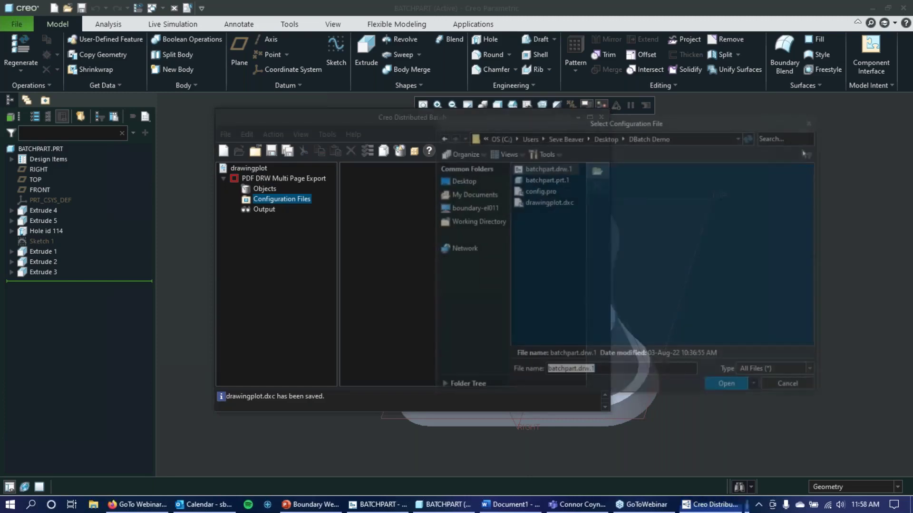
click(543, 191)
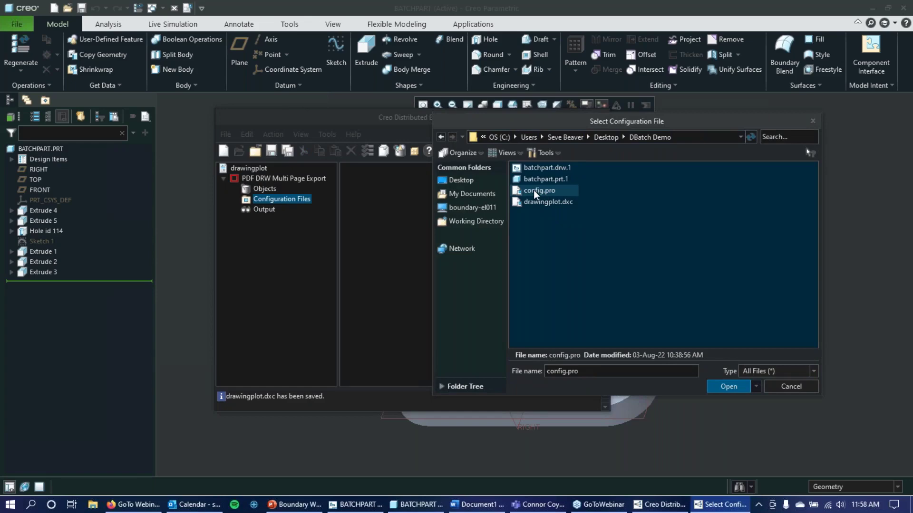
double_click(533, 190)
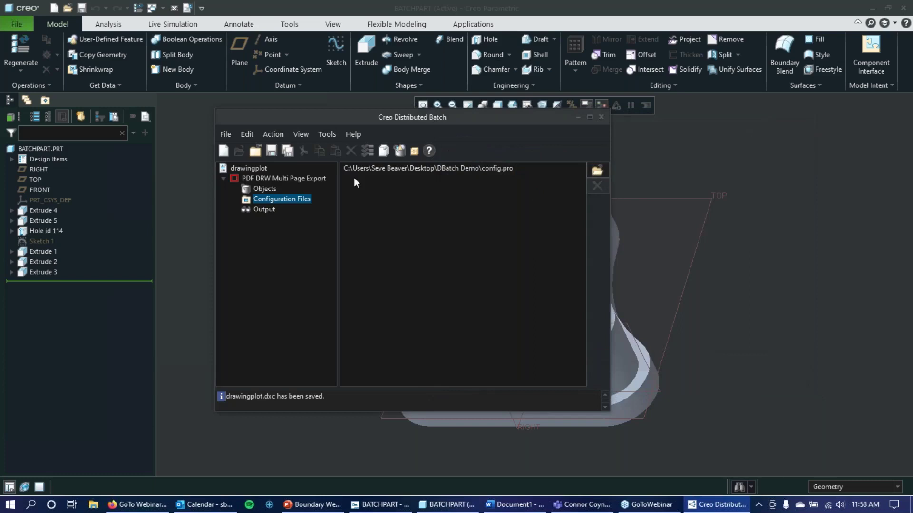
Review the task group's output destination, configuration files, objects and summary before running it.
click(264, 210)
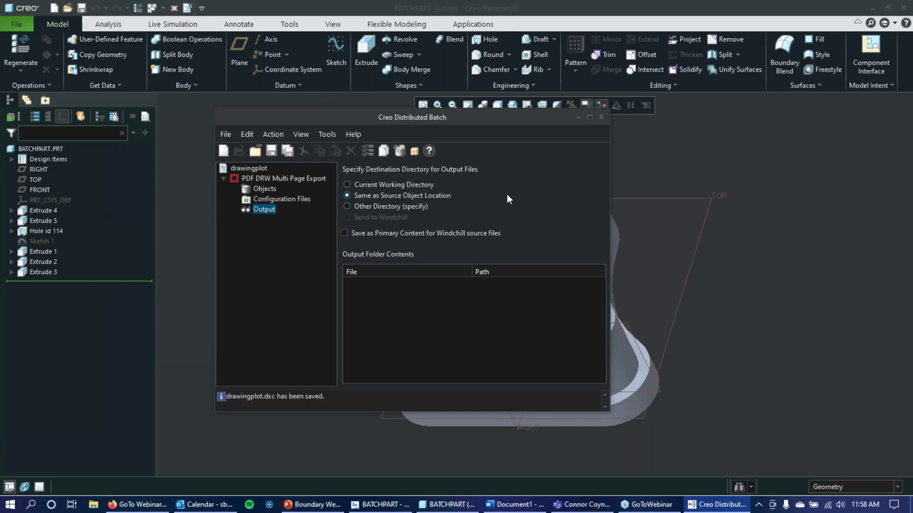
click(269, 178)
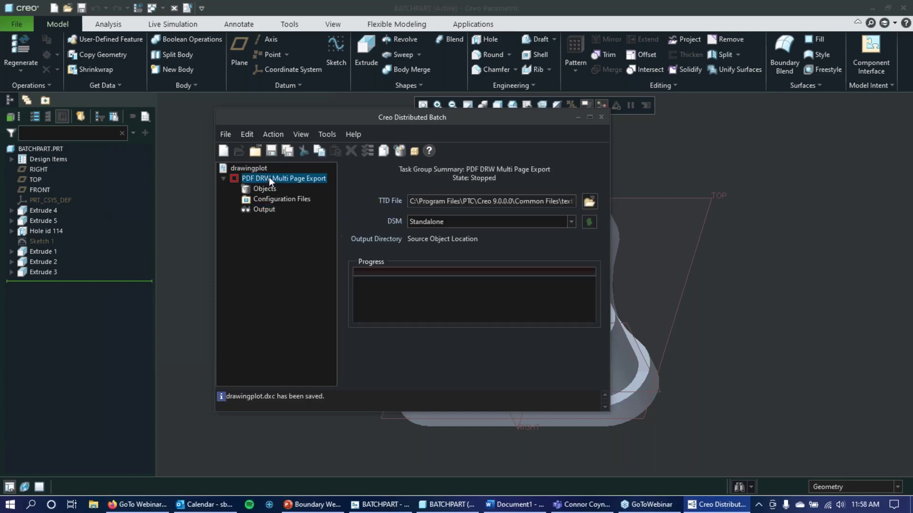
click(261, 209)
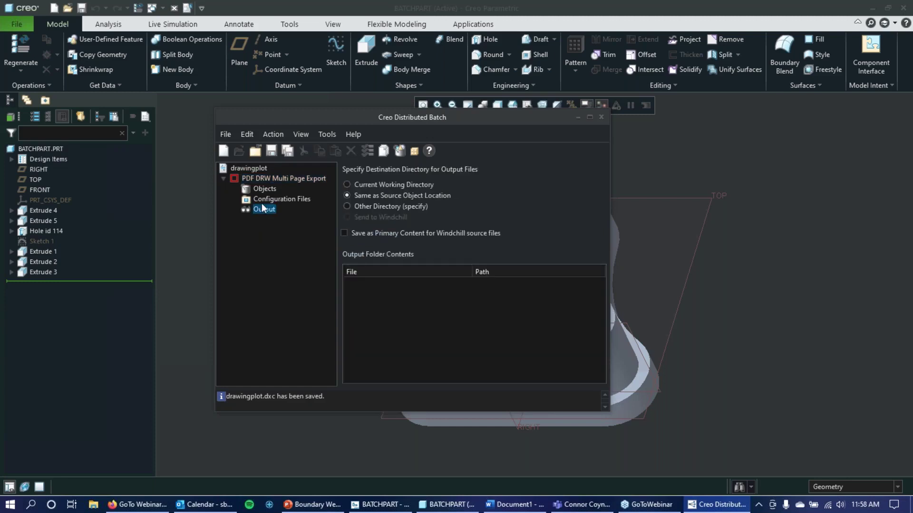
click(264, 199)
click(264, 188)
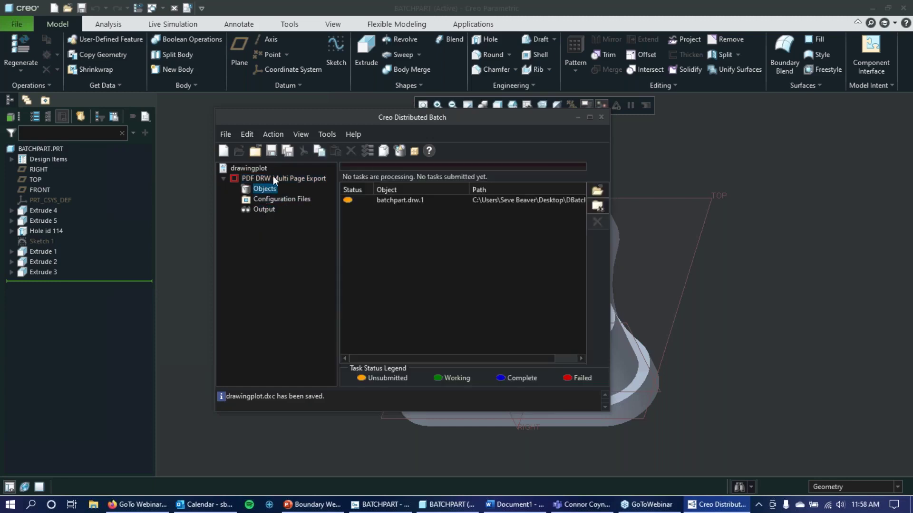
click(274, 178)
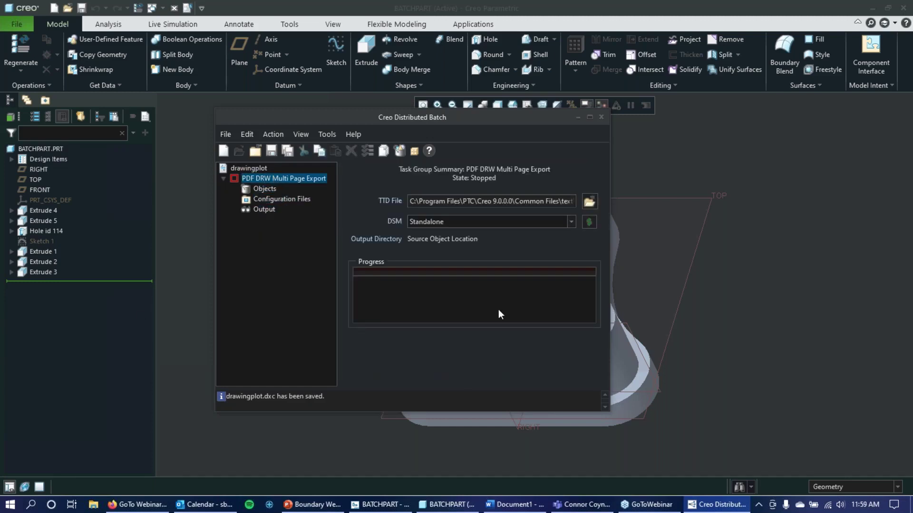
Start the PDF DRW Multi Page Export task group in Creo Distributed Batch.
click(395, 9)
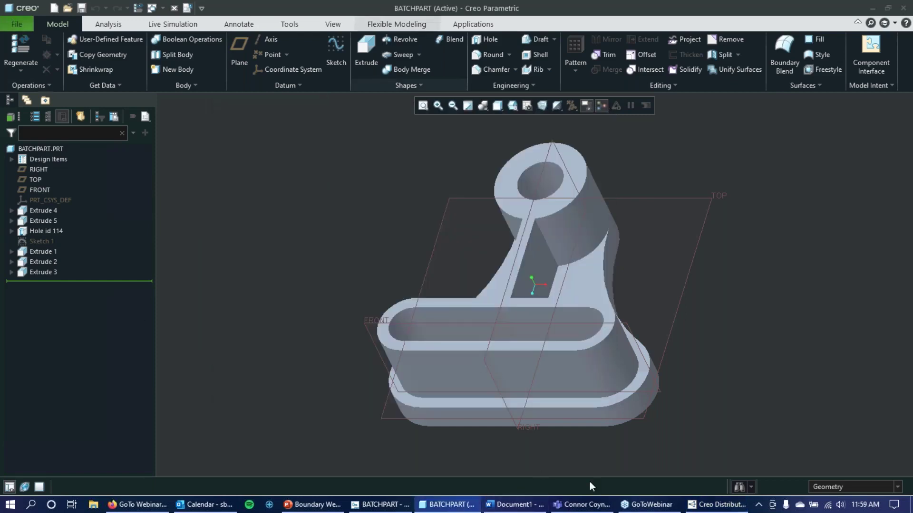
click(716, 504)
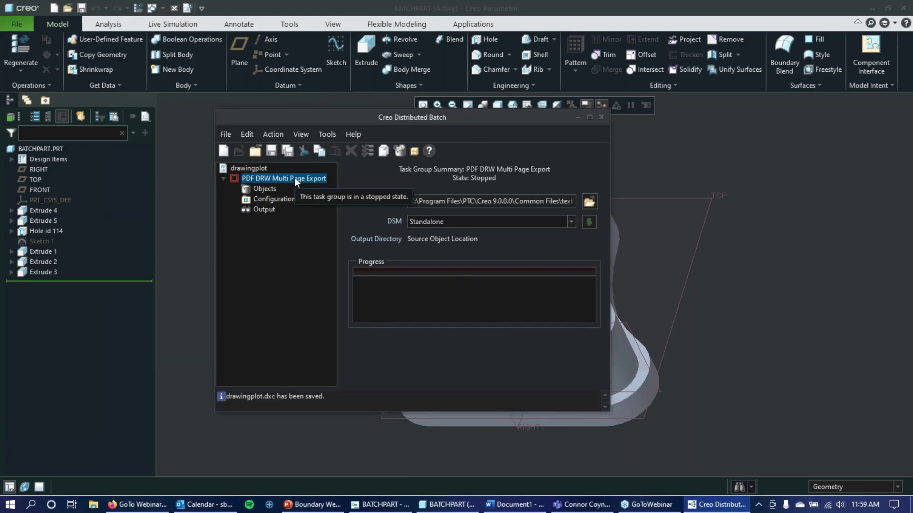
right_click(257, 179)
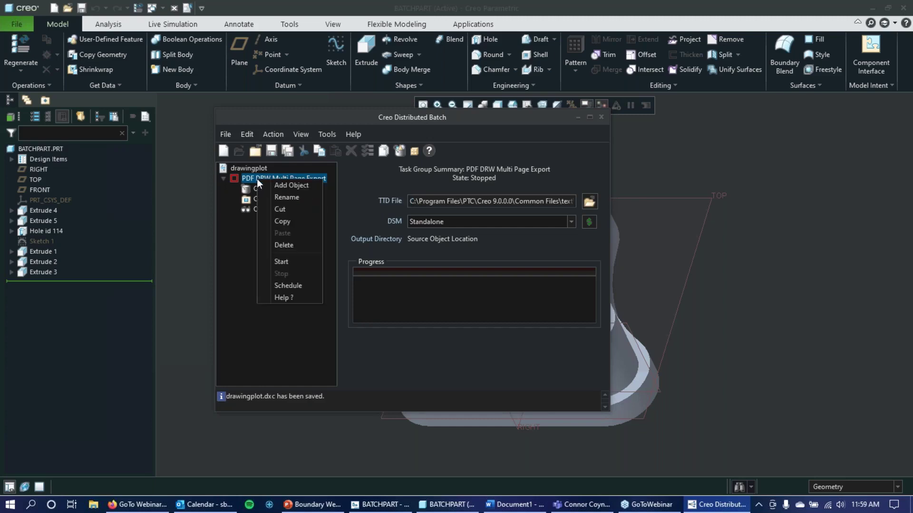
click(298, 262)
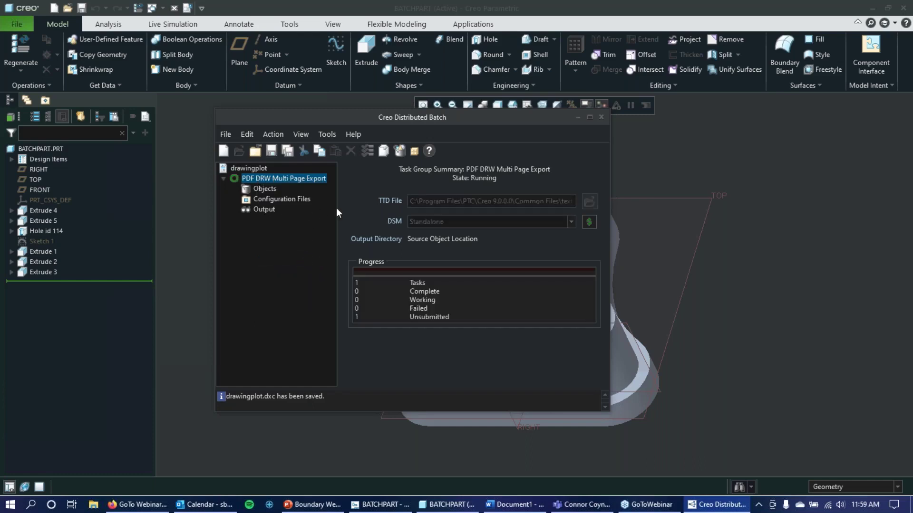
Monitor the batchpart.drw.1 task's status in the group's objects, and inspect the output folder contents.
click(264, 189)
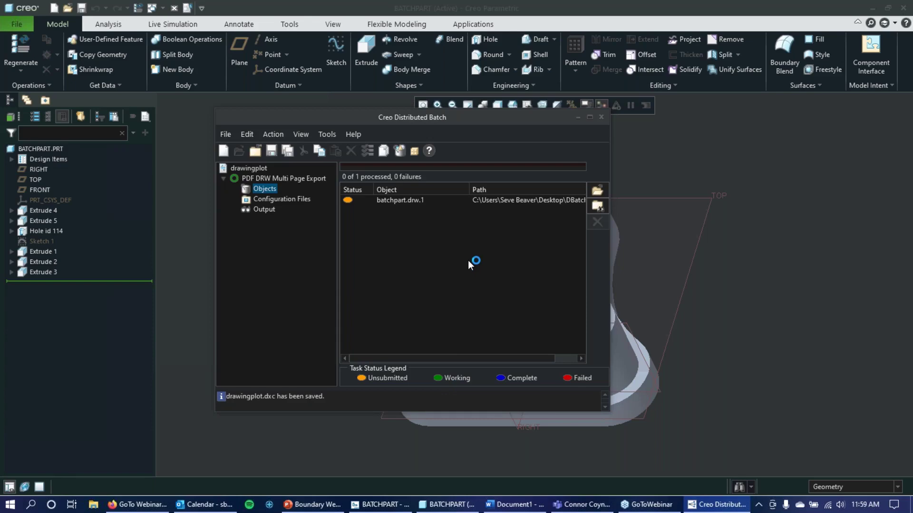
click(829, 207)
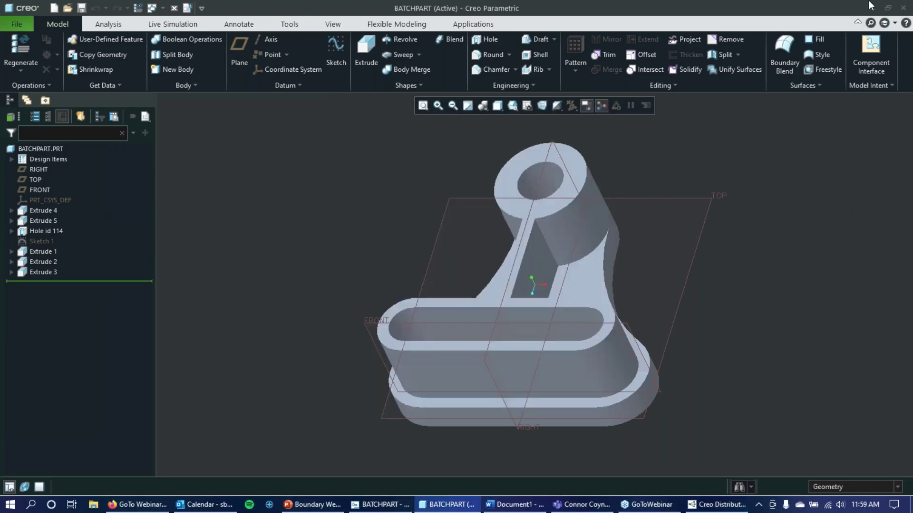
click(717, 505)
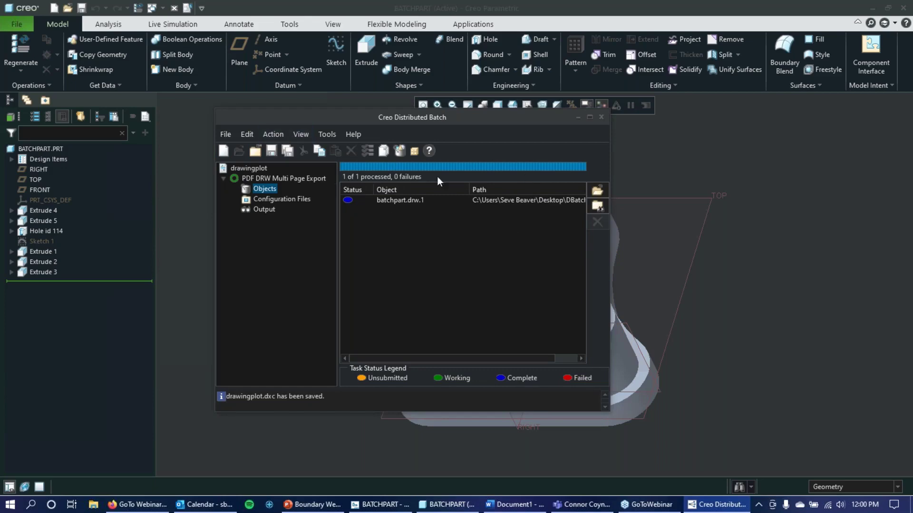
click(265, 210)
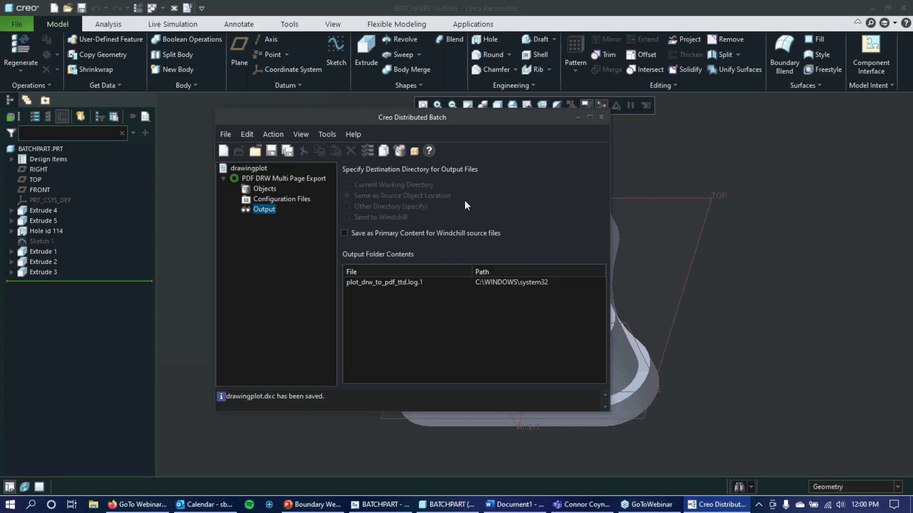
Select plot_drw_to_pdf_ttd.log.1 in the output folder contents and check which actions are available for it.
click(359, 282)
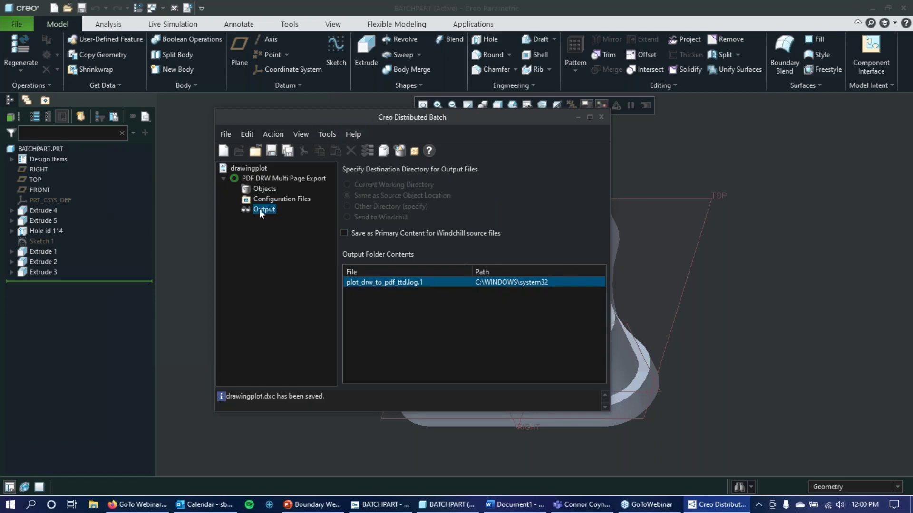
right_click(397, 283)
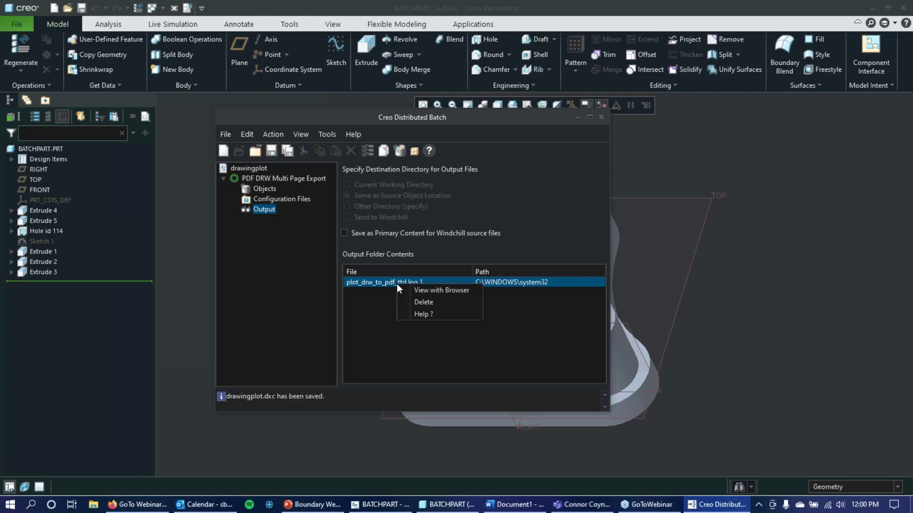
click(379, 285)
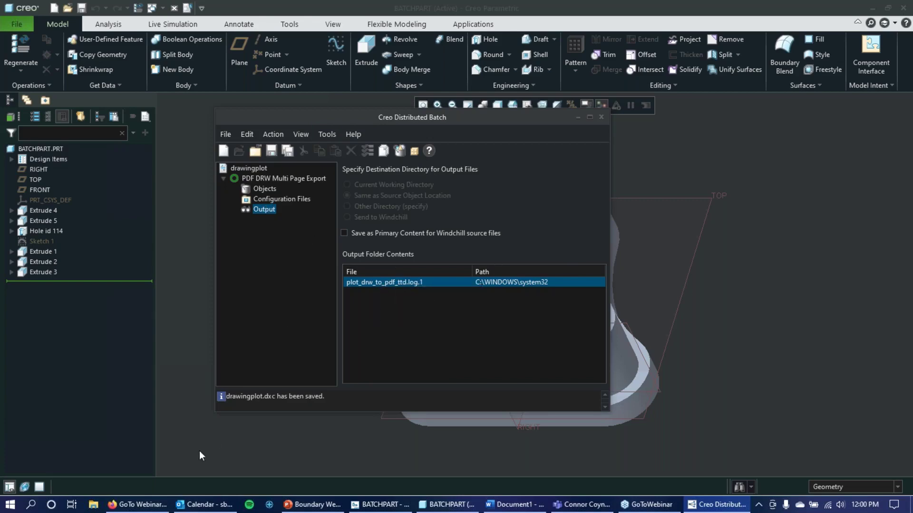
Browse to C:\Windows\System32 in File Explorer and sort the folder by modification date to locate plot_drw_to_pdf_ttd.log.1.
click(93, 505)
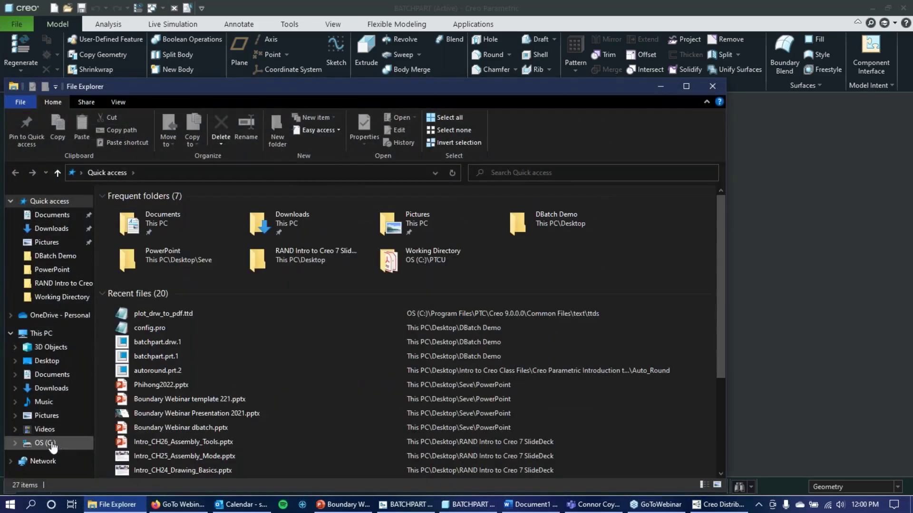
click(51, 444)
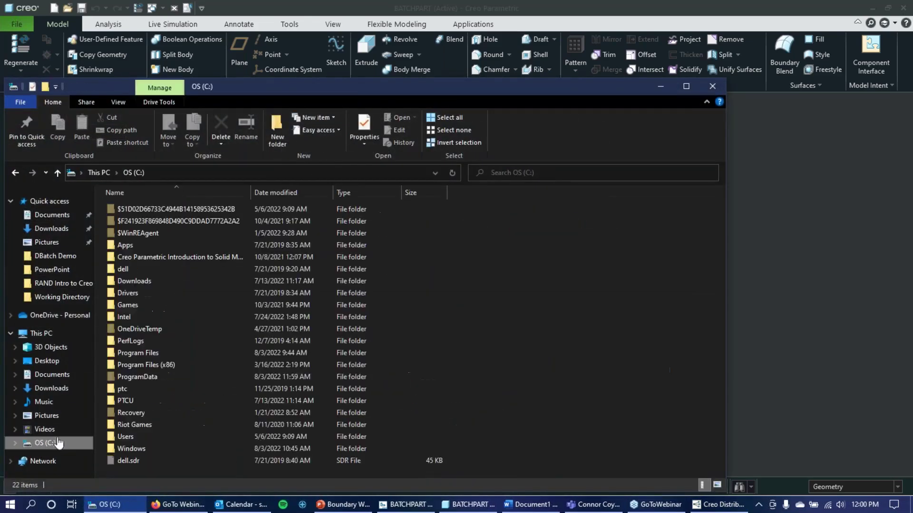
double_click(145, 453)
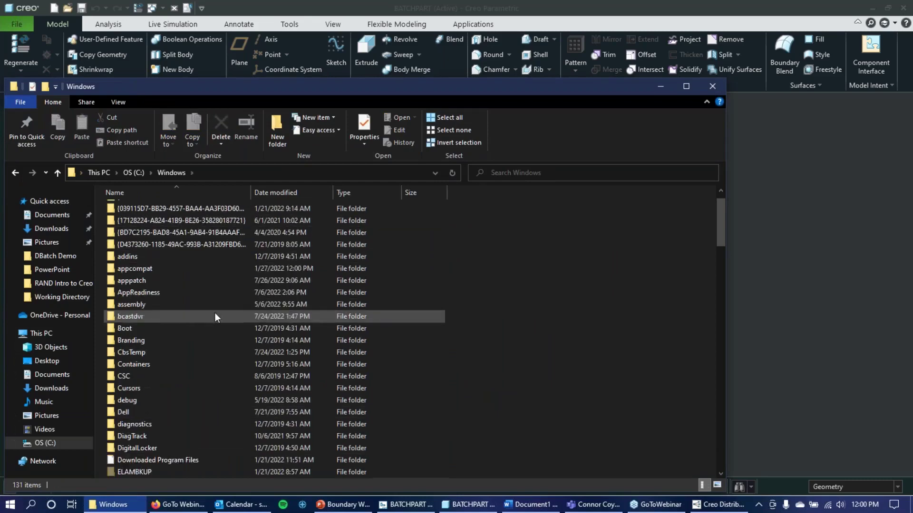
scroll(215, 316, down, 17)
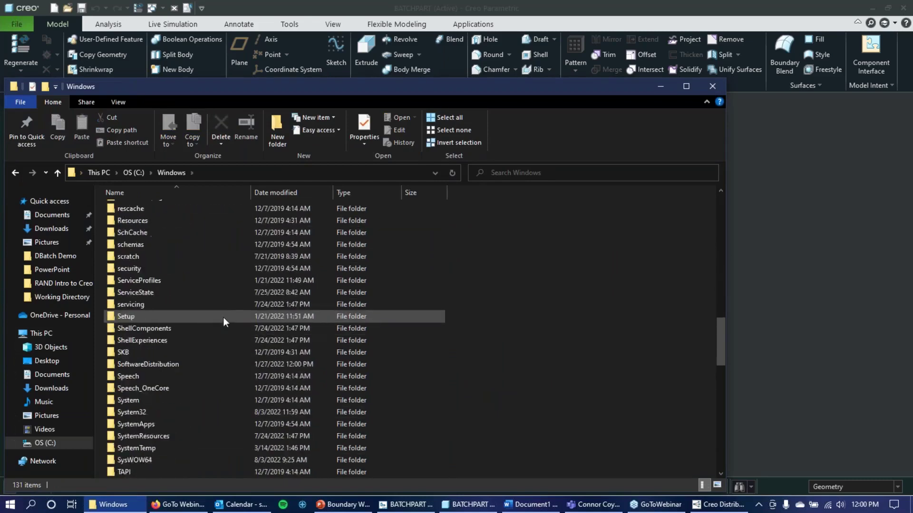
scroll(223, 318, down, 3)
click(196, 304)
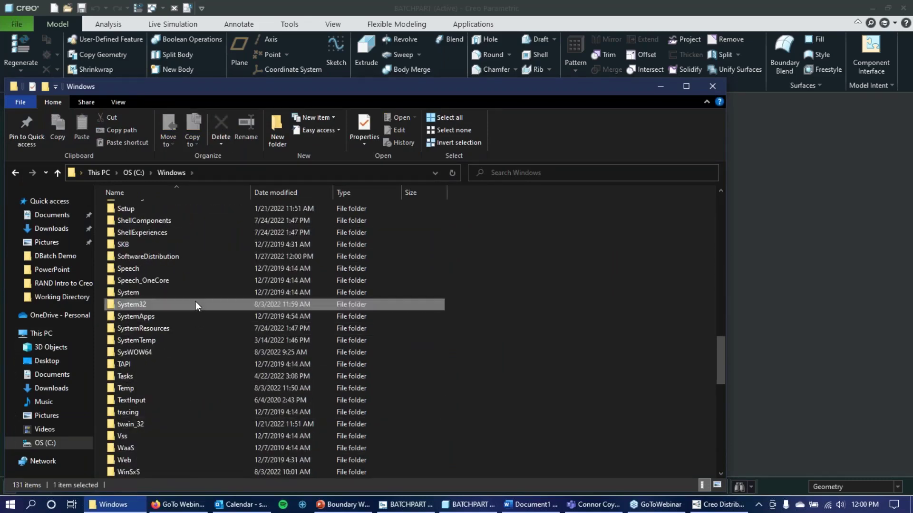
double_click(196, 301)
scroll(221, 219, down, 2)
scroll(221, 219, up, 2)
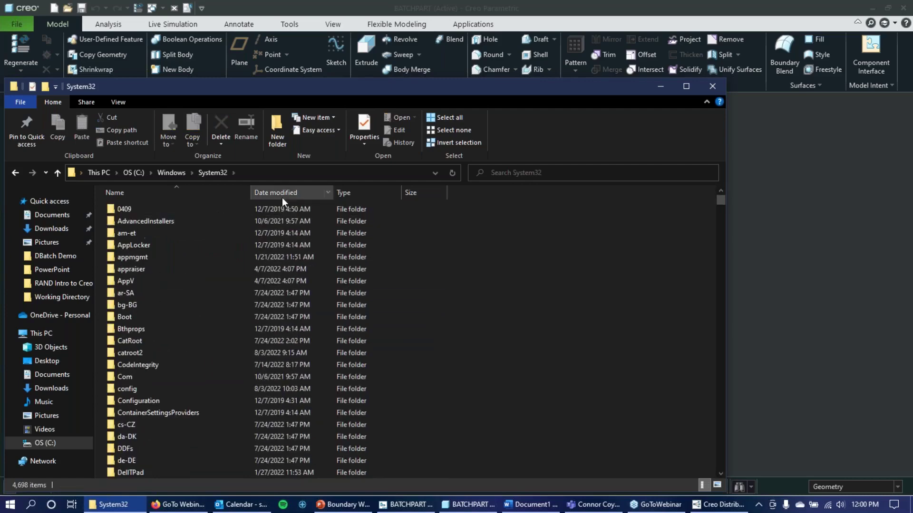
click(289, 192)
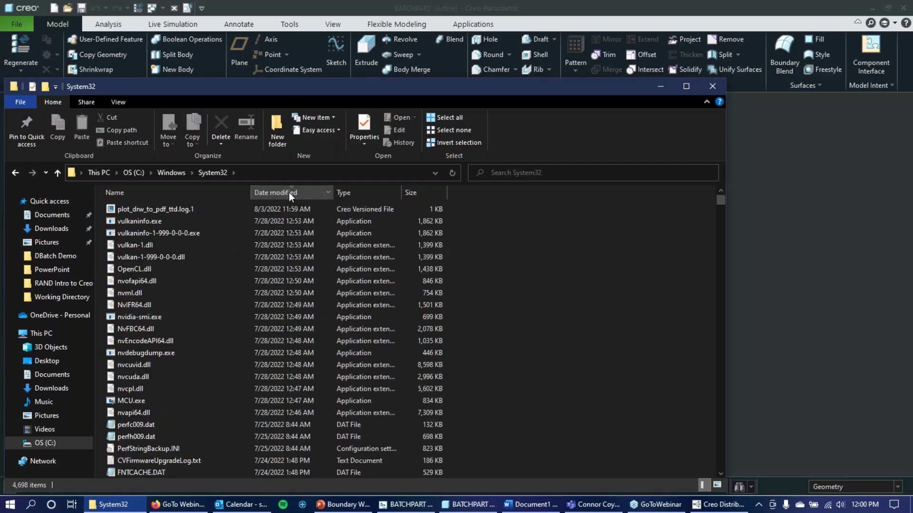
Try to open plot_drw_to_pdf_ttd.log.1 with another program, and close the File Explorer window.
right_click(198, 207)
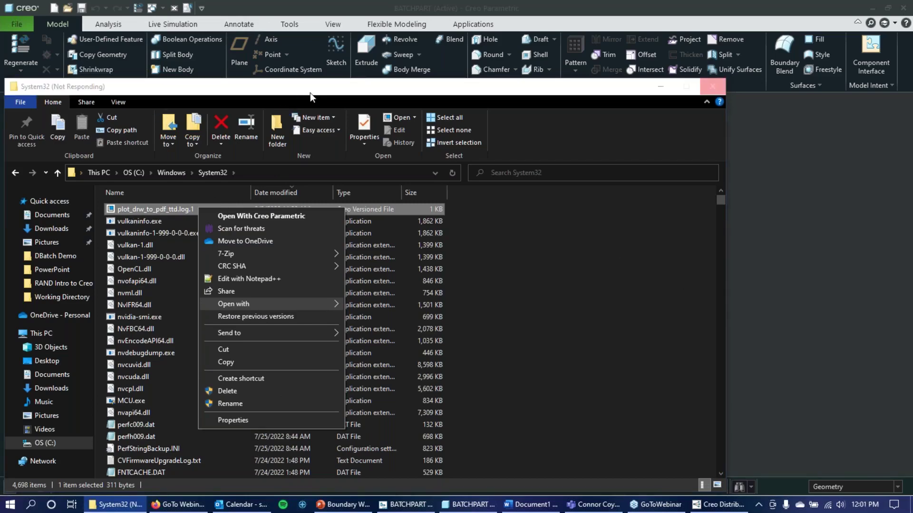
drag(310, 93, 378, 64)
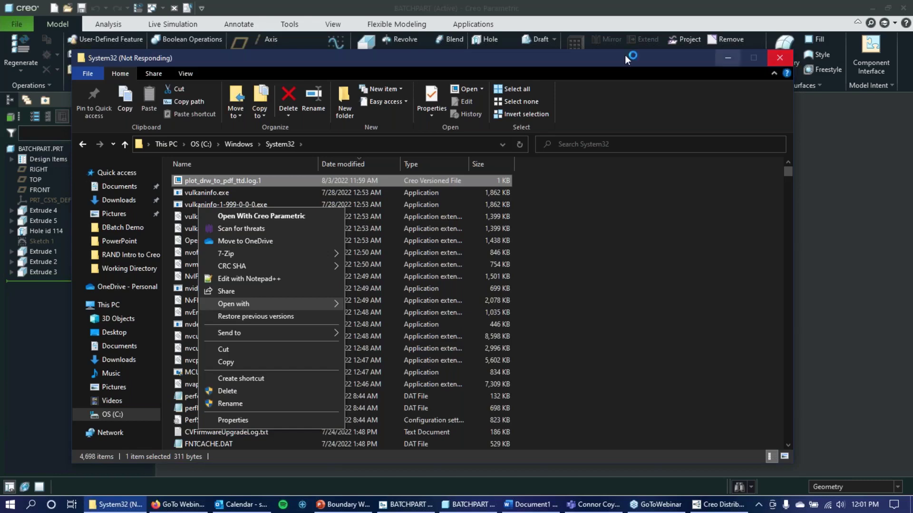
click(783, 60)
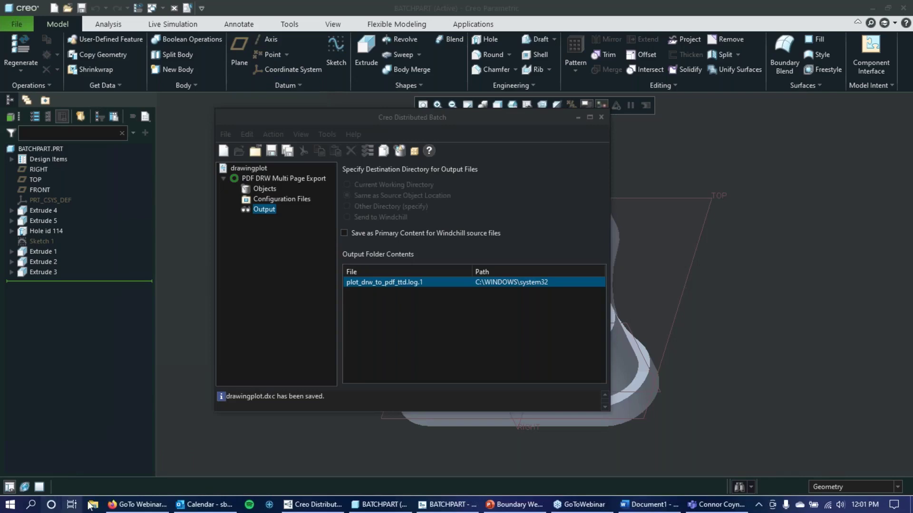
Return to C:\Windows\System32 in a new File Explorer window, retry opening the most recent log with another program, and close the window.
key(super+e)
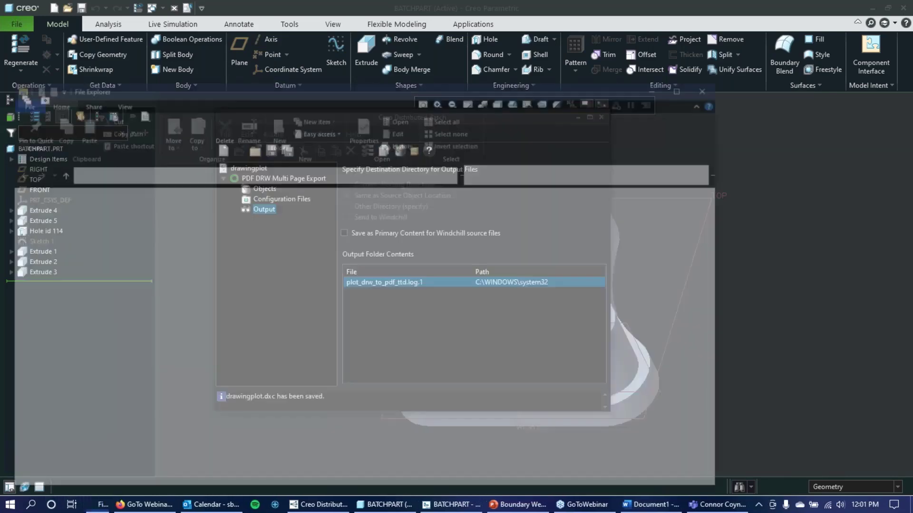
click(45, 443)
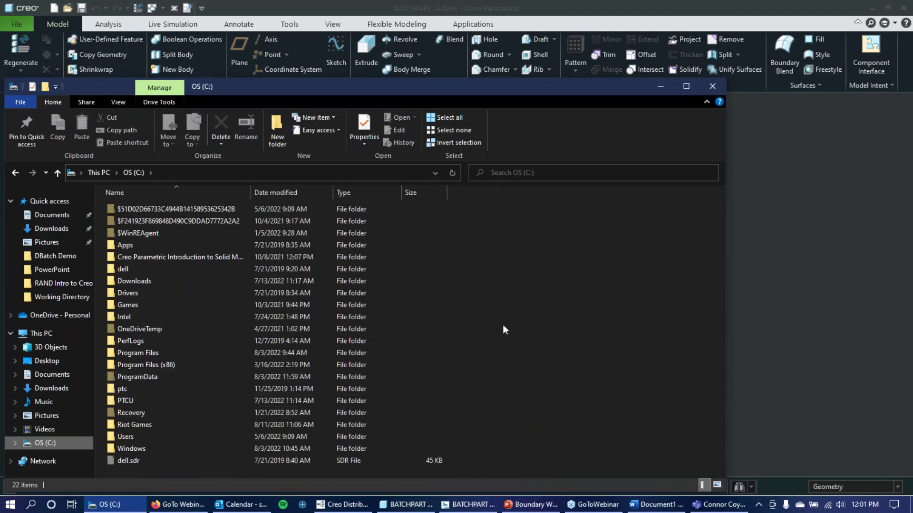
click(359, 506)
click(359, 507)
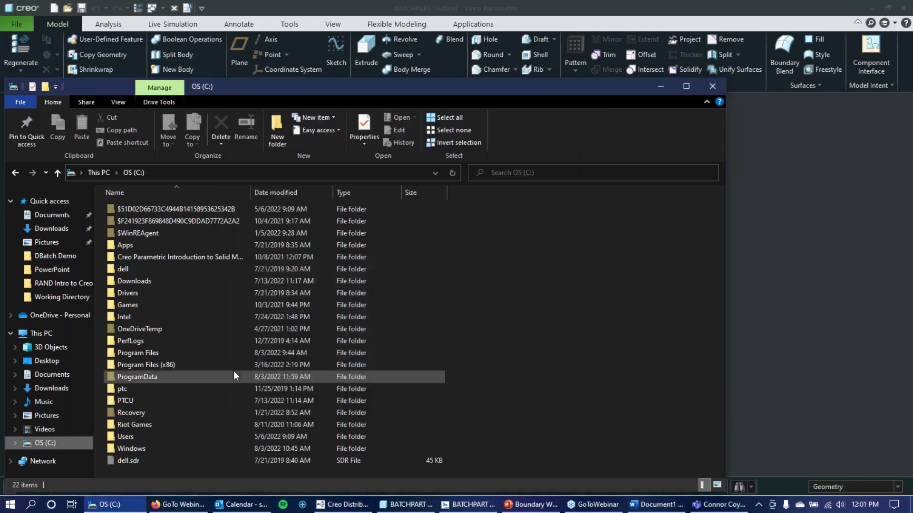
double_click(141, 447)
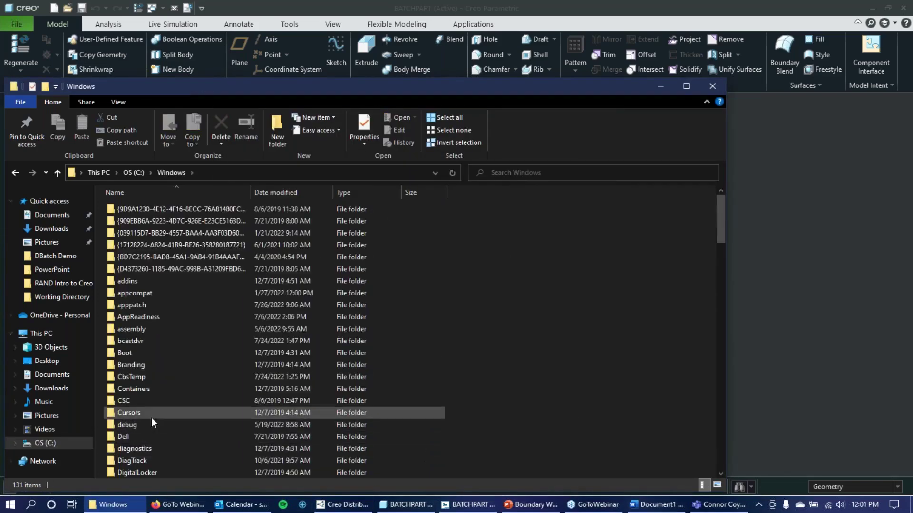
scroll(151, 417, down, 15)
scroll(198, 398, down, 7)
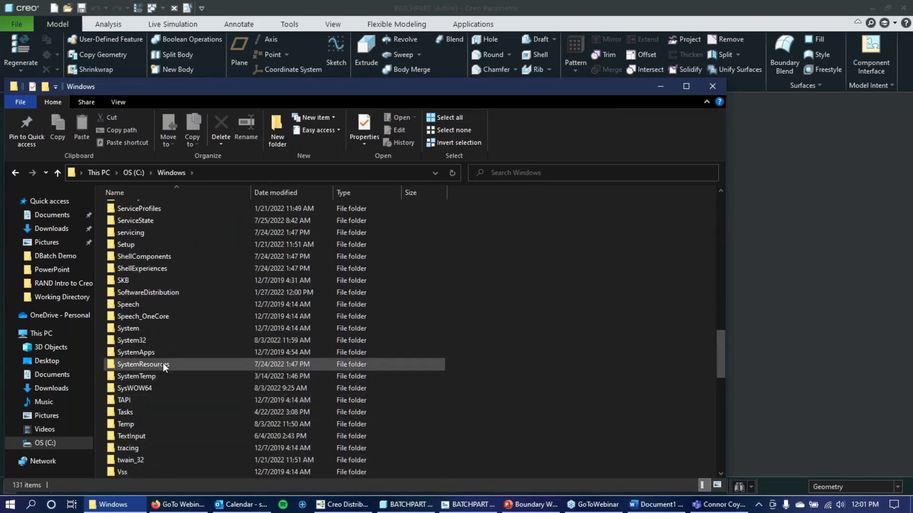
double_click(167, 341)
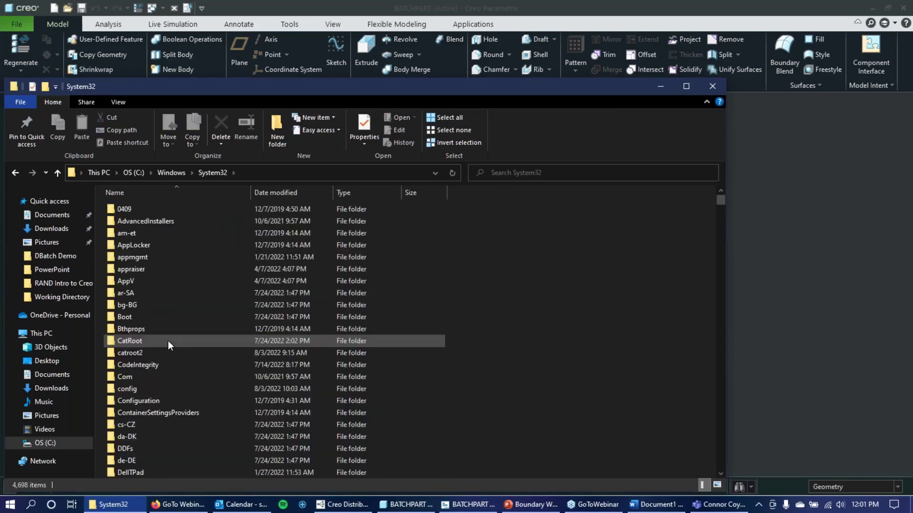
click(292, 193)
right_click(178, 208)
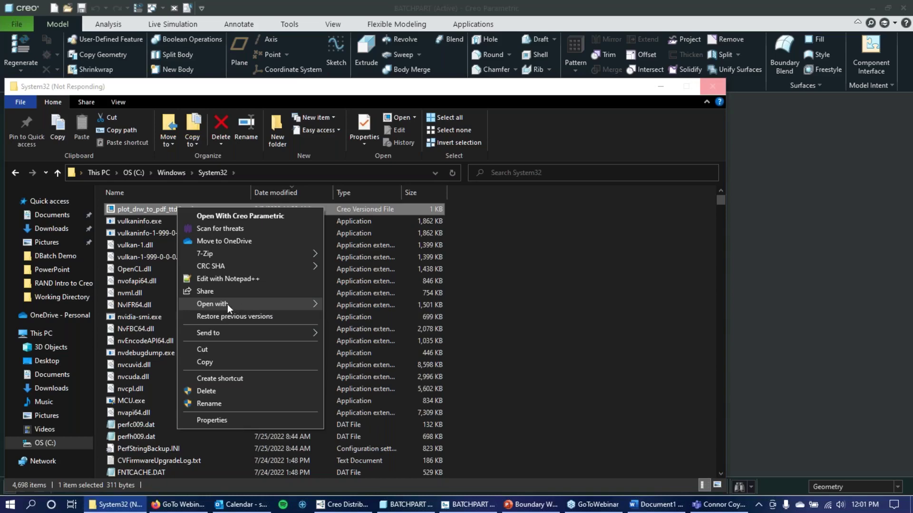
click(711, 87)
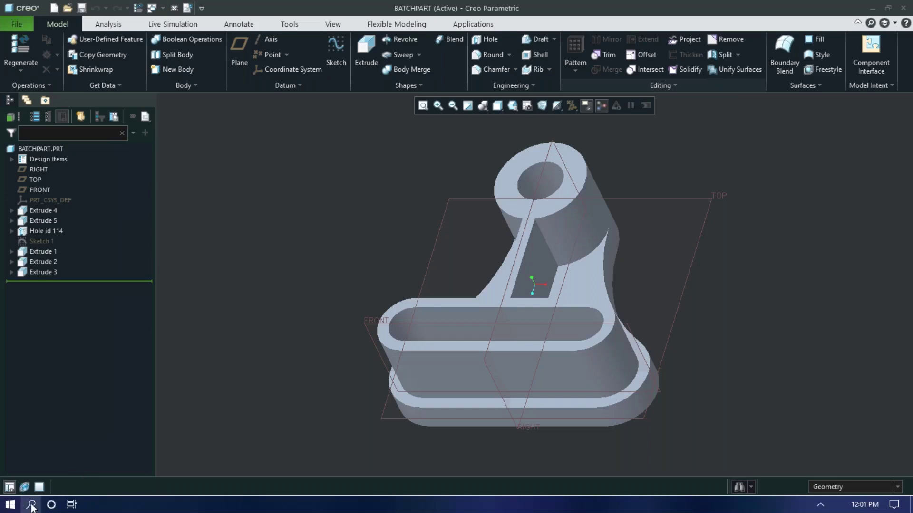
Find and launch Notepad, and move its window higher on the screen.
click(32, 505)
text(note)
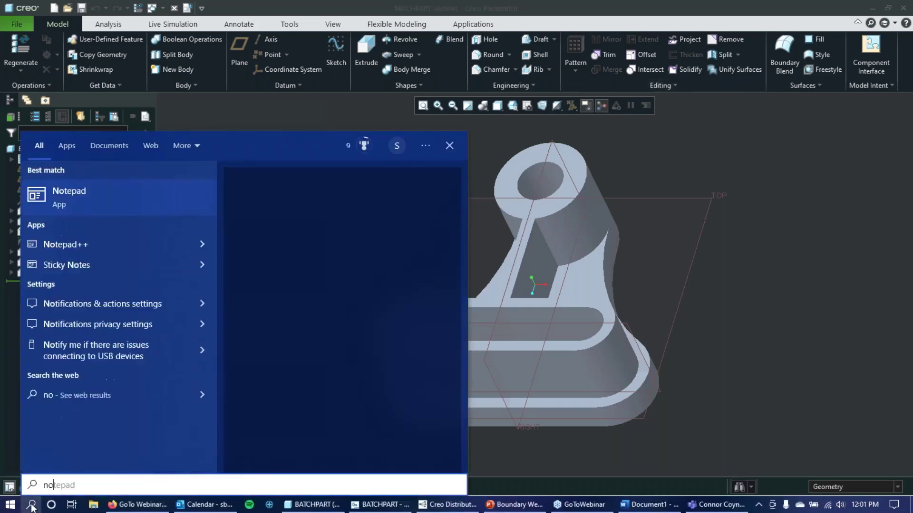
click(96, 198)
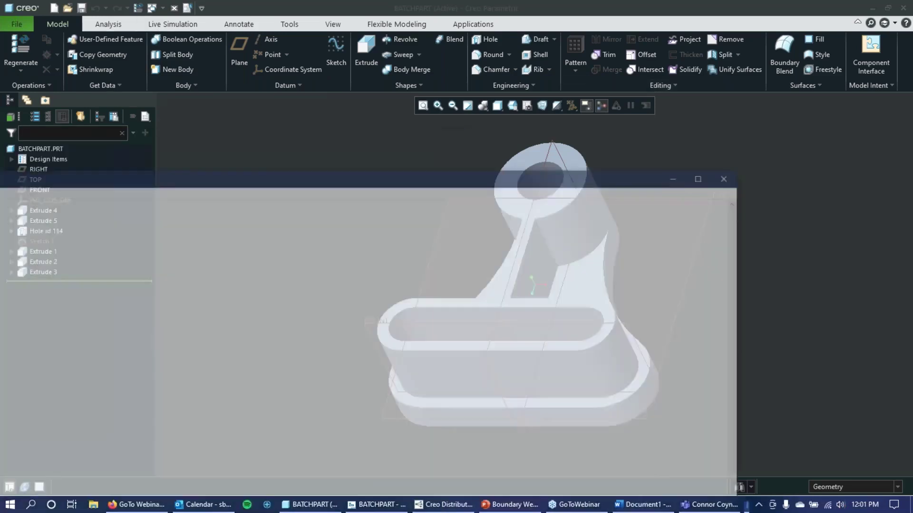
drag(253, 178, 459, 85)
Start opening a file in Notepad and browse to the C:\Windows\System32 folder.
click(75, 95)
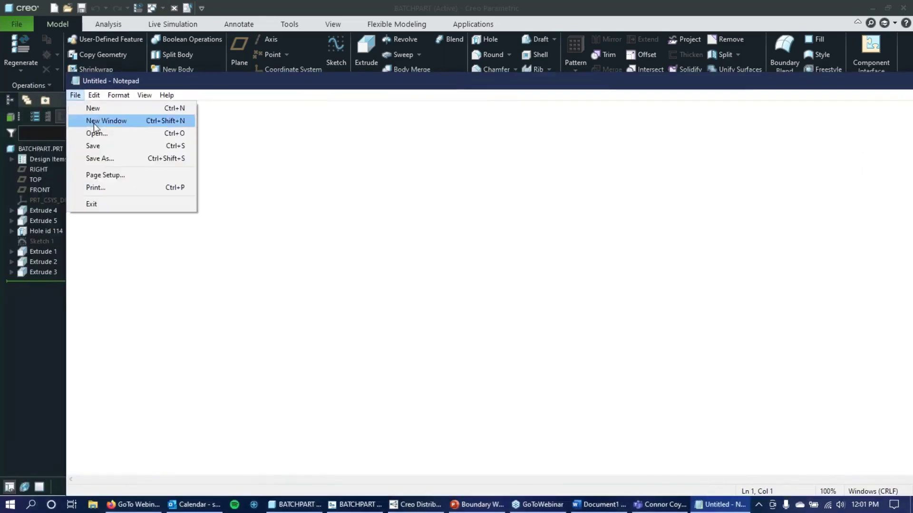
click(92, 130)
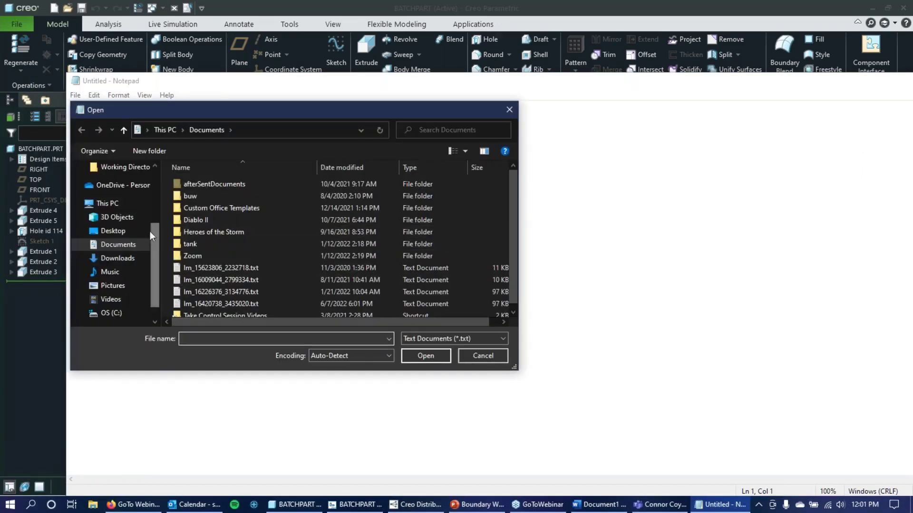
click(111, 313)
scroll(223, 275, down, 3)
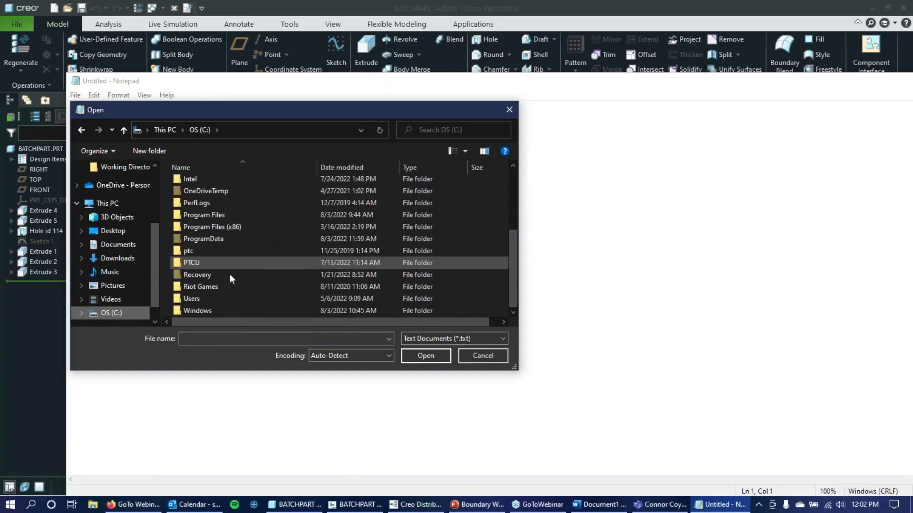
double_click(217, 306)
scroll(240, 240, down, 14)
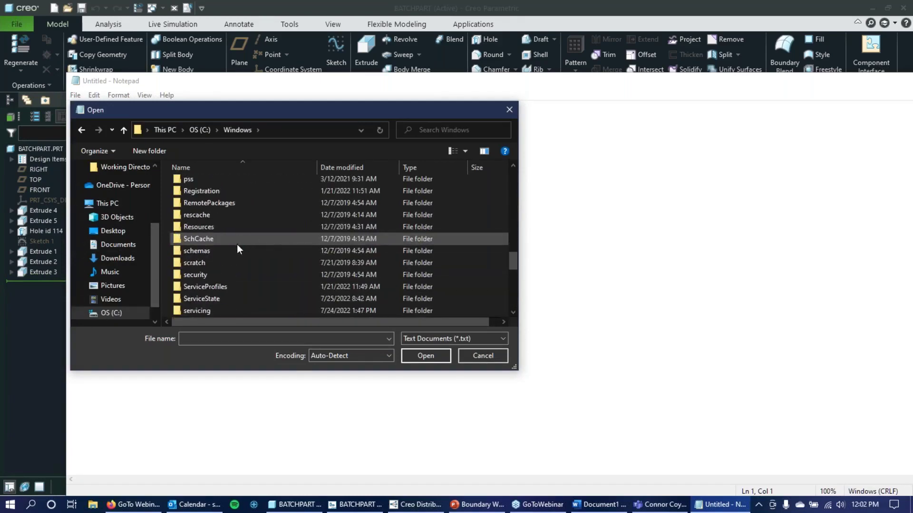
scroll(240, 266, down, 4)
double_click(221, 273)
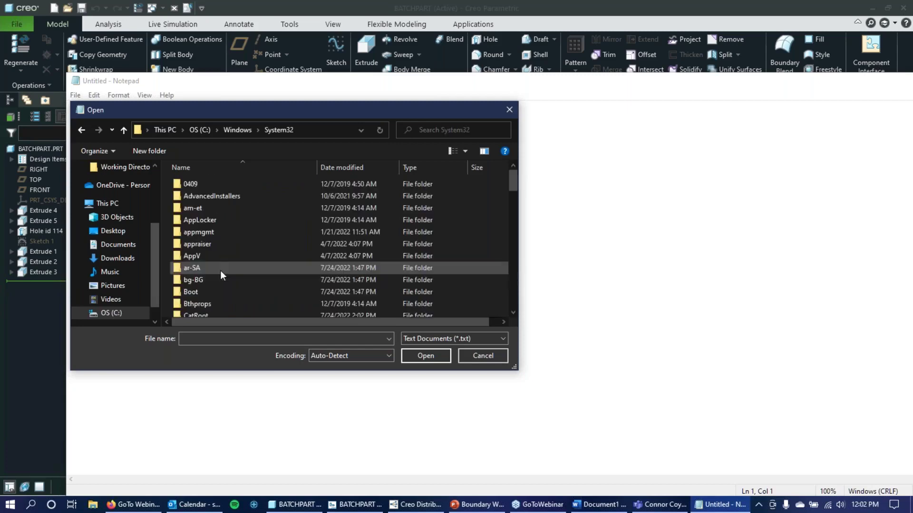
Sort the folder by modification date, show all file types, and open plot_drw_to_pdf_ttd.log.1.
click(363, 167)
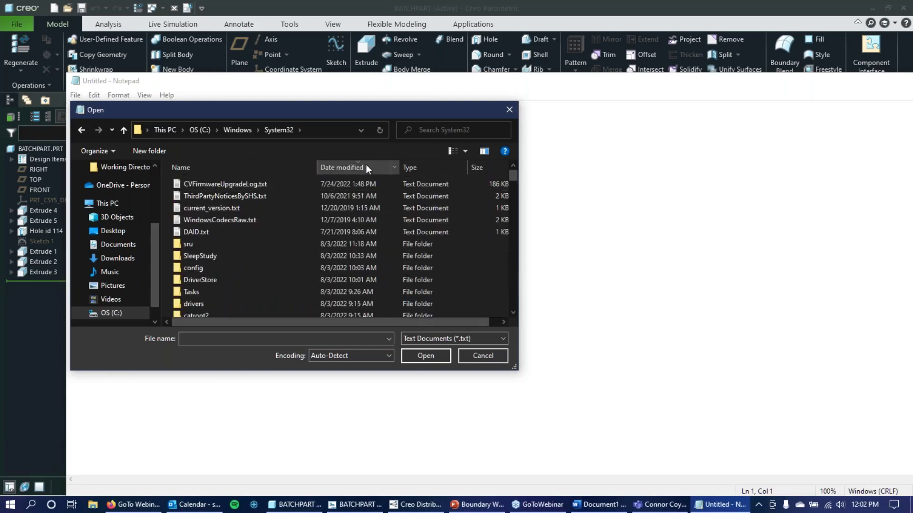
click(433, 337)
click(424, 358)
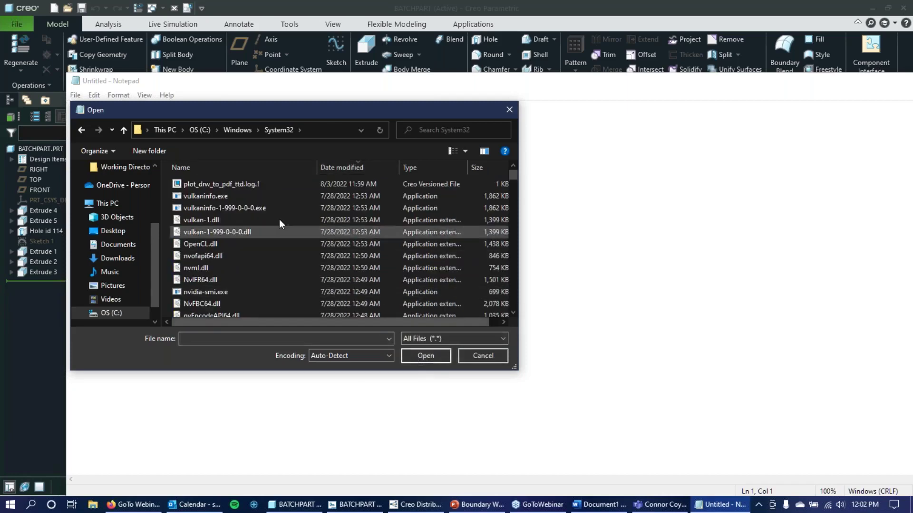
click(219, 184)
click(425, 358)
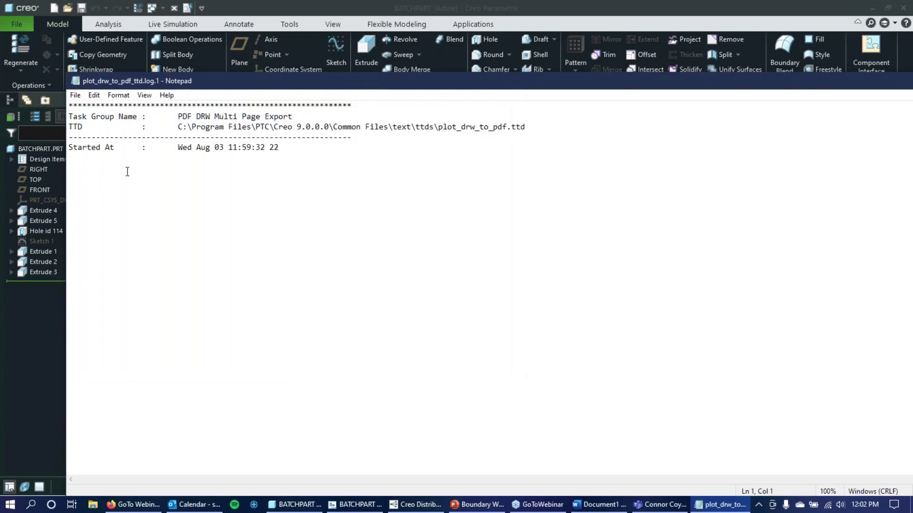
Examine the log's task group name, TTD file path and start time entries.
click(301, 150)
drag(227, 85, 190, 46)
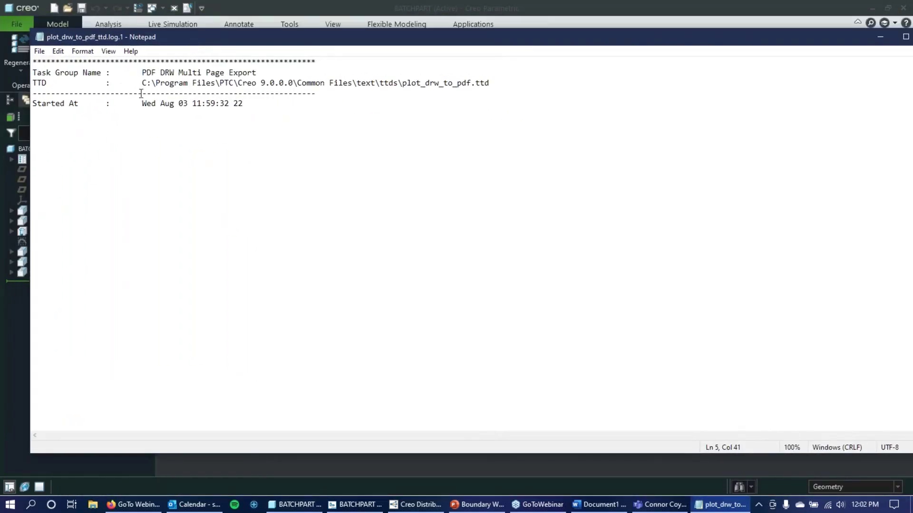
drag(82, 72, 483, 84)
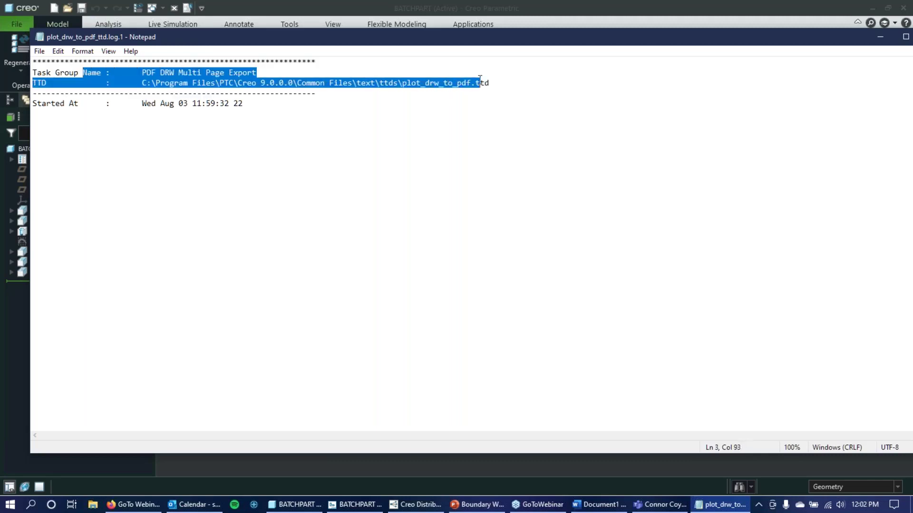
click(503, 79)
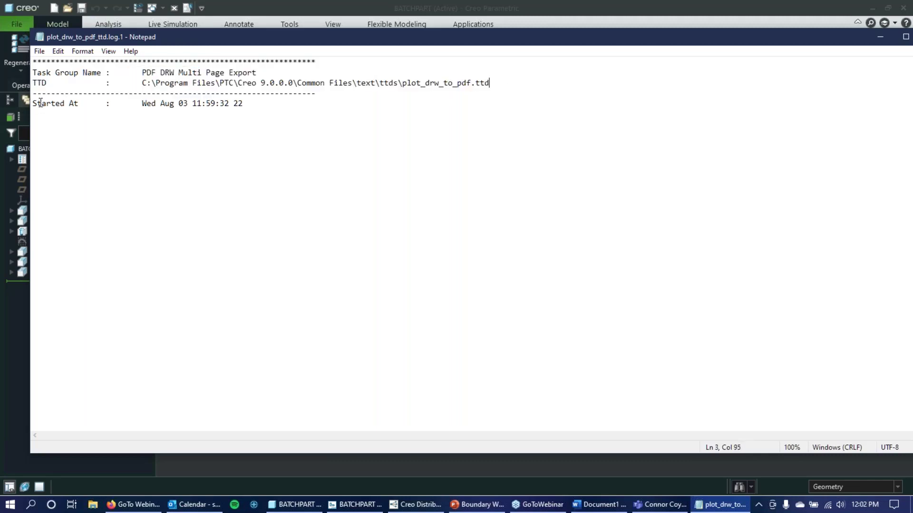
drag(34, 105, 257, 103)
click(262, 111)
drag(234, 103, 262, 102)
click(263, 102)
drag(321, 44, 334, 71)
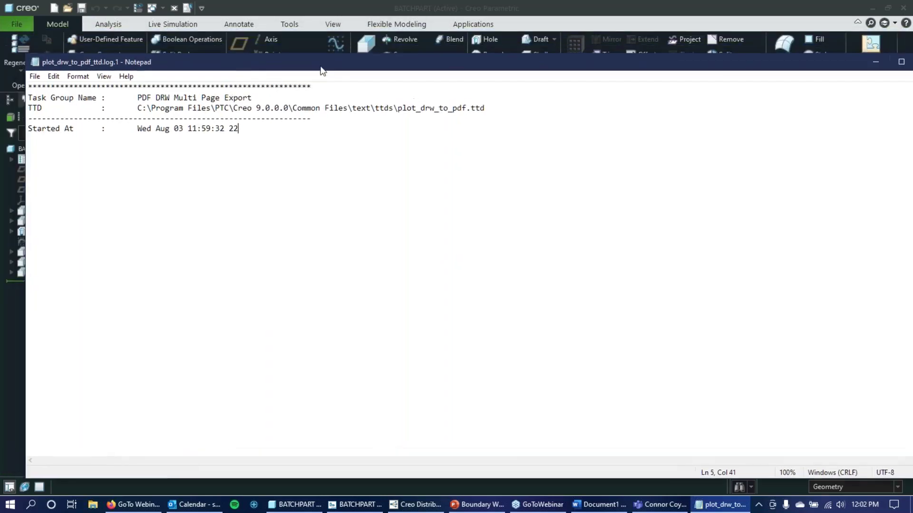
Finish checking the log's start time entry, then move the Notepad window lower on the screen and close it.
triple_click(48, 130)
click(279, 167)
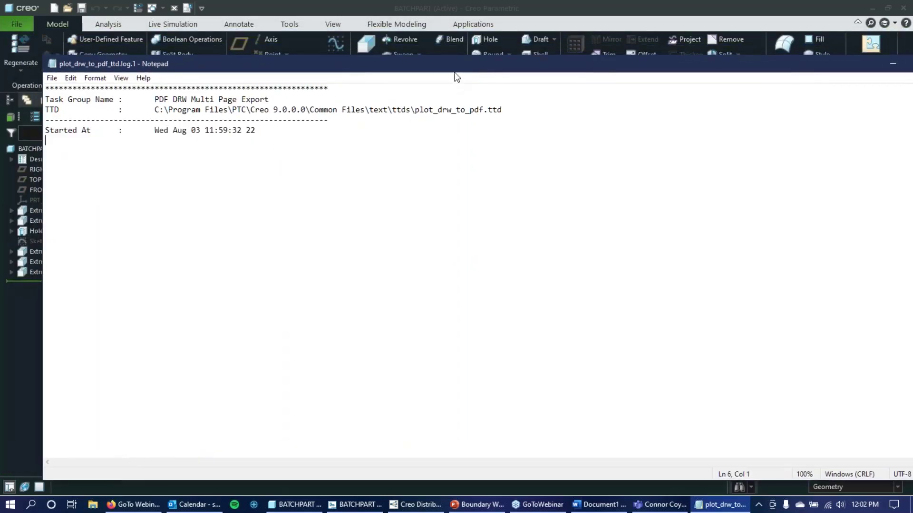
drag(456, 76, 127, 157)
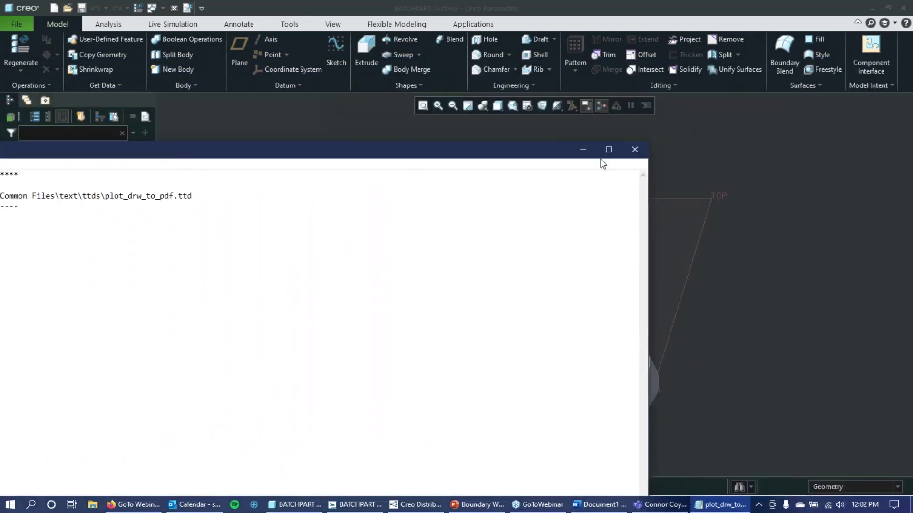
click(633, 150)
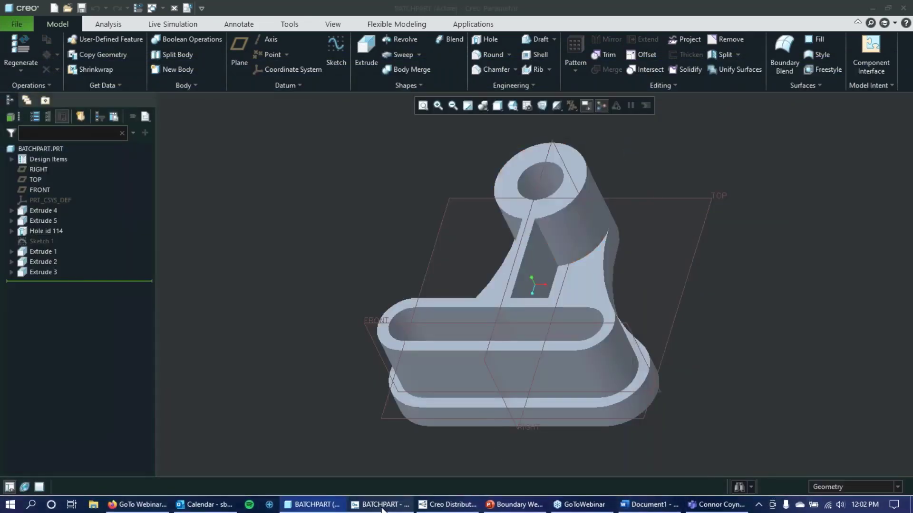
Bring the BATCHPART drawing window to the front and minimize the Creo Distributed Batch window over it.
click(382, 506)
click(447, 504)
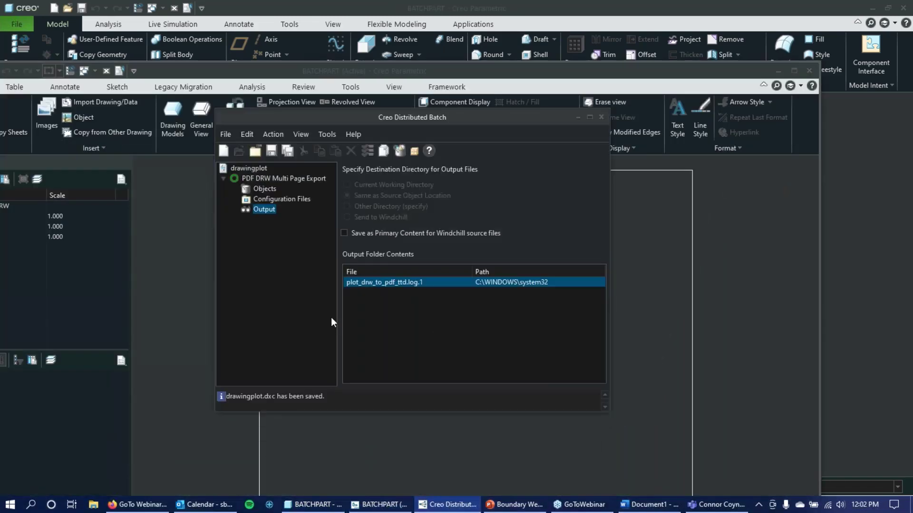
click(578, 117)
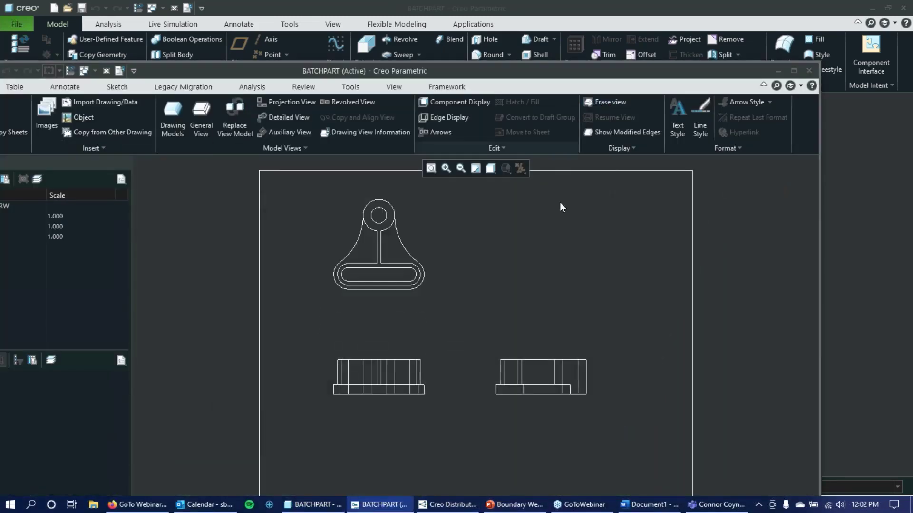
Open the exported batchpart.pdf from the DBatch Demo folder in File Explorer, check it, and close it.
click(102, 500)
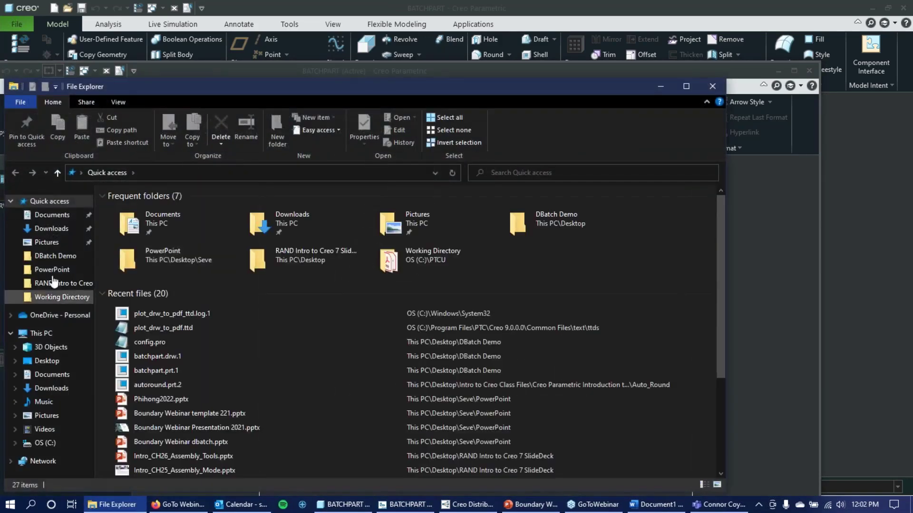
click(53, 256)
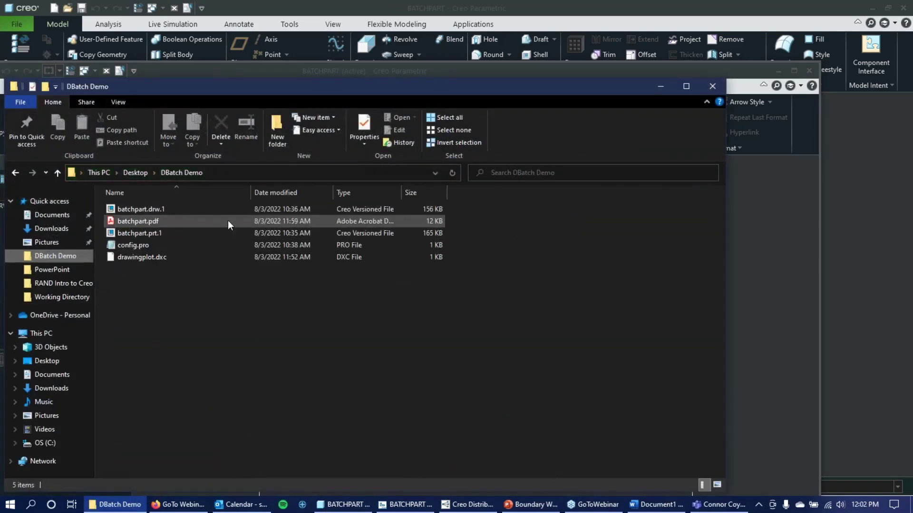
mouse_move(139, 226)
double_click(207, 223)
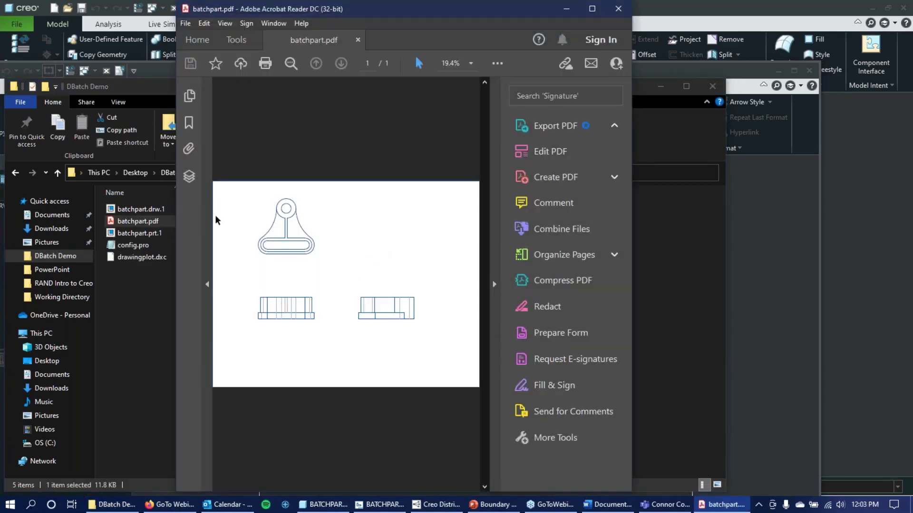
click(618, 8)
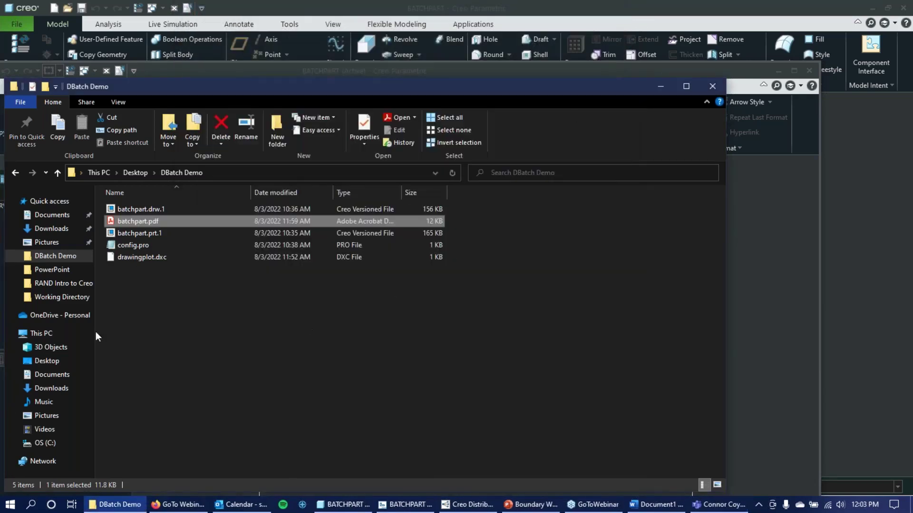
click(151, 233)
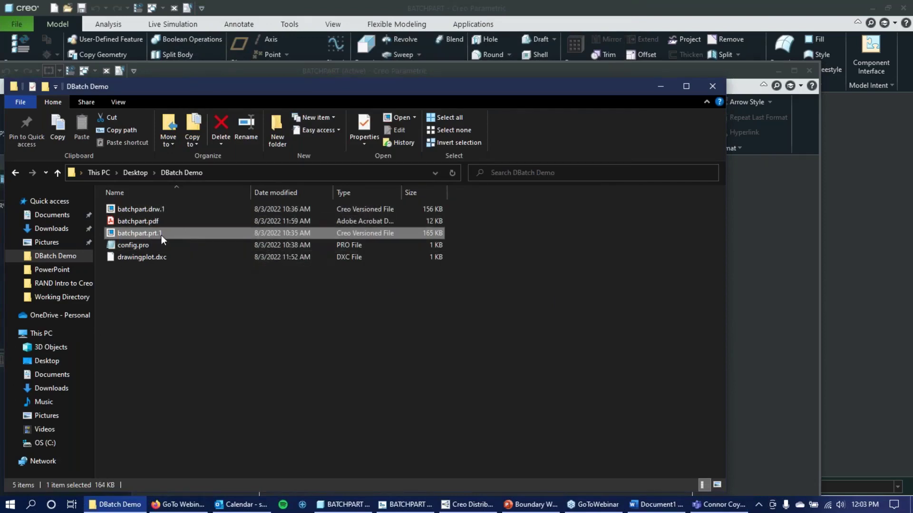
Switch to the webinar presentation in PowerPoint and advance from slide 10 to the further-information slide 13.
click(528, 505)
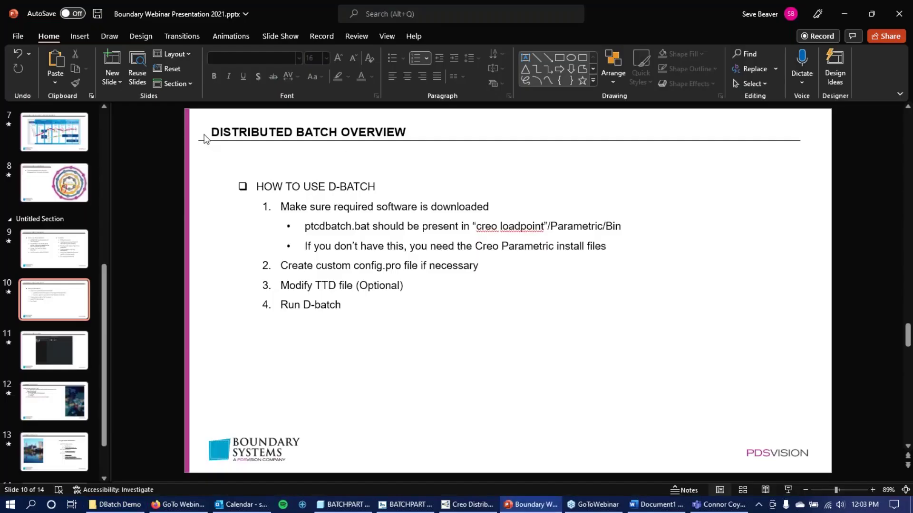
scroll(489, 190, down, 1)
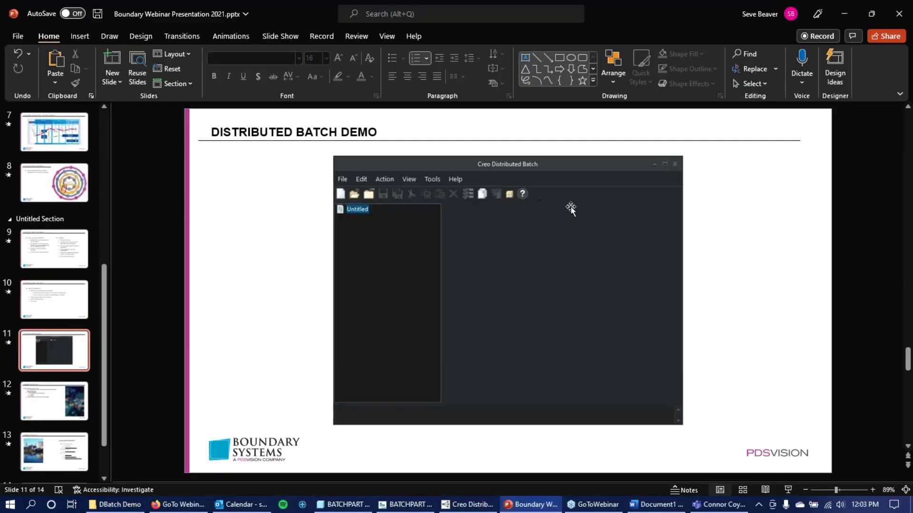
scroll(458, 237, down, 1)
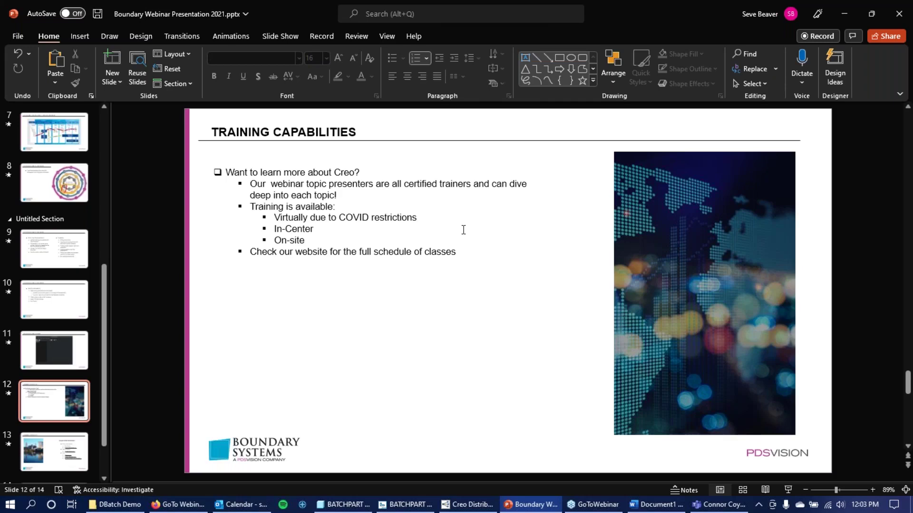
key(Page_Down)
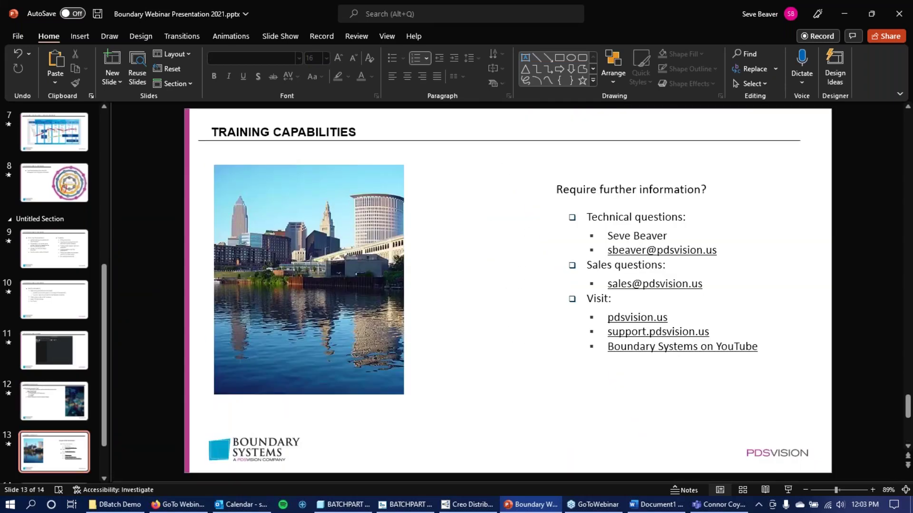